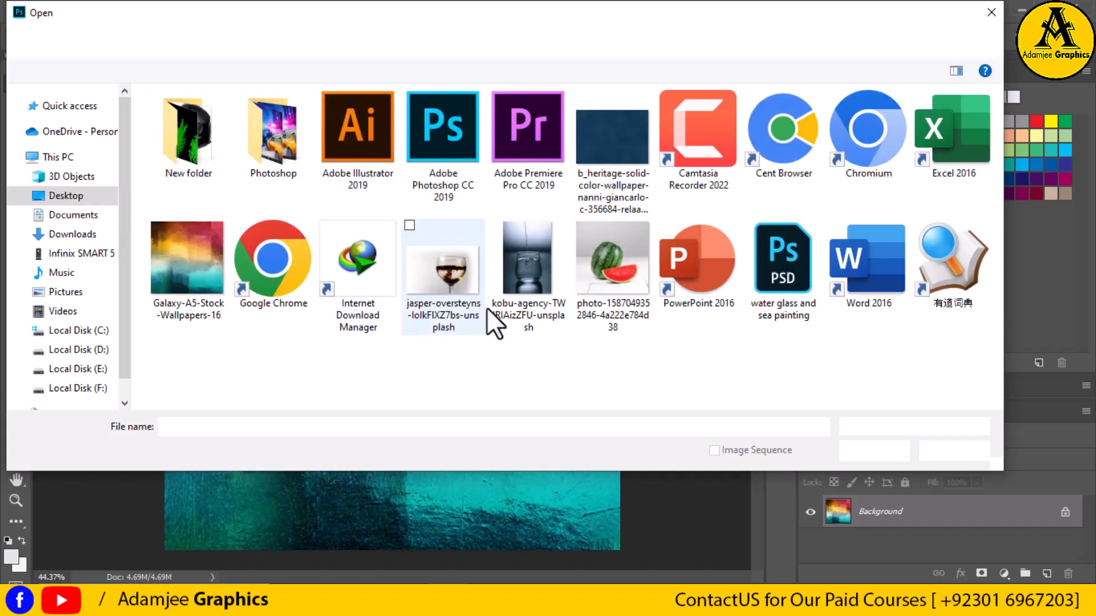
Step: Open the jasper-oversteyns wine glass photo and select the dark liquid band in the glass with the Quick Selection tool
{"action": "left_click", "coordinate": [464, 285]}
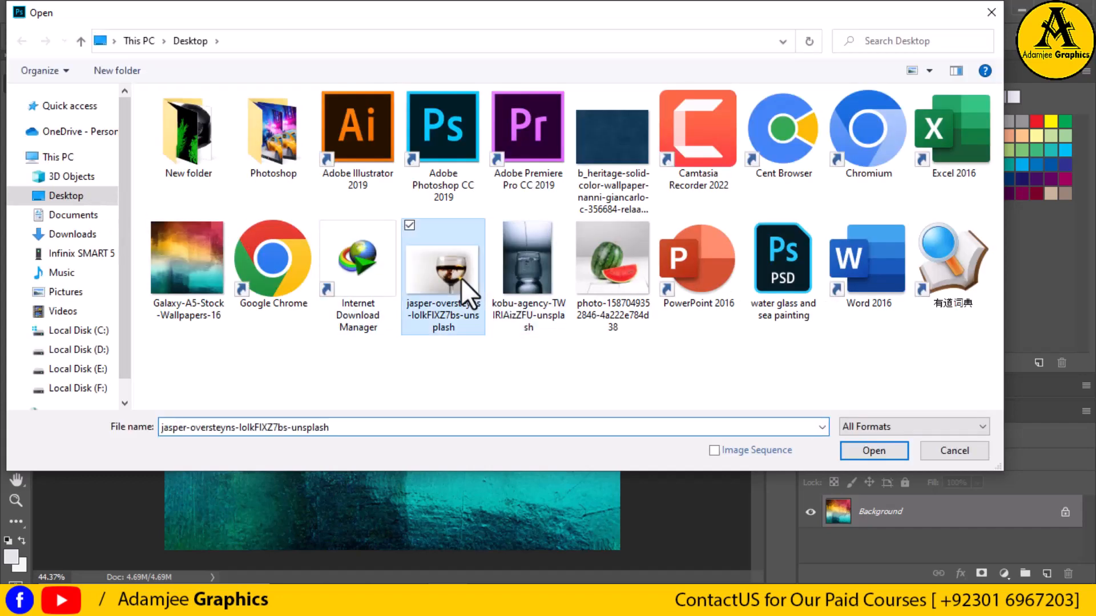
{"action": "left_click", "coordinate": [875, 450]}
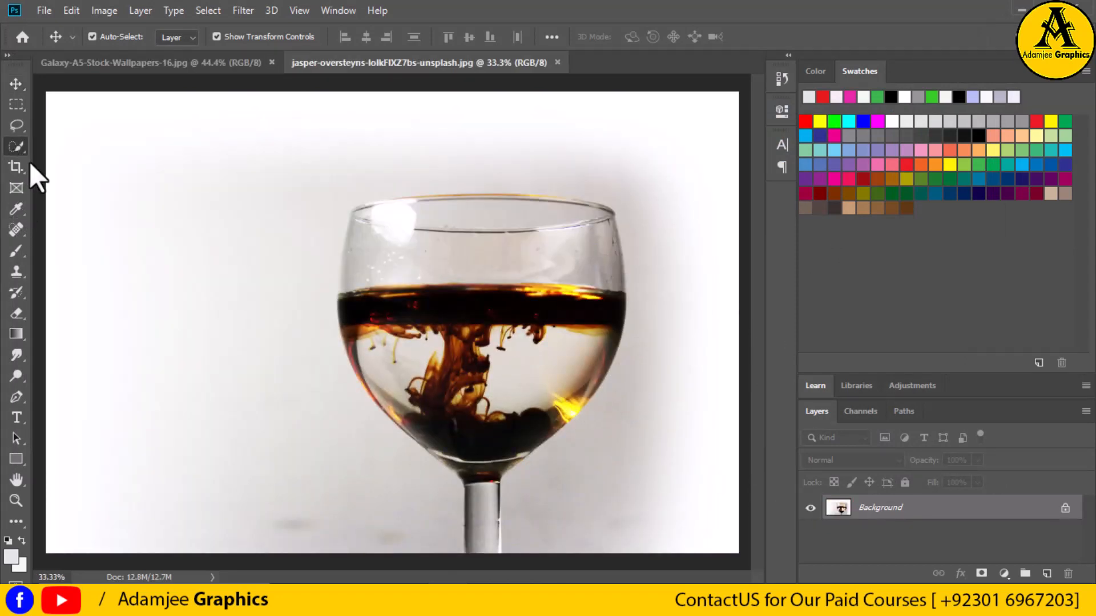
{"action": "left_click", "coordinate": [16, 147]}
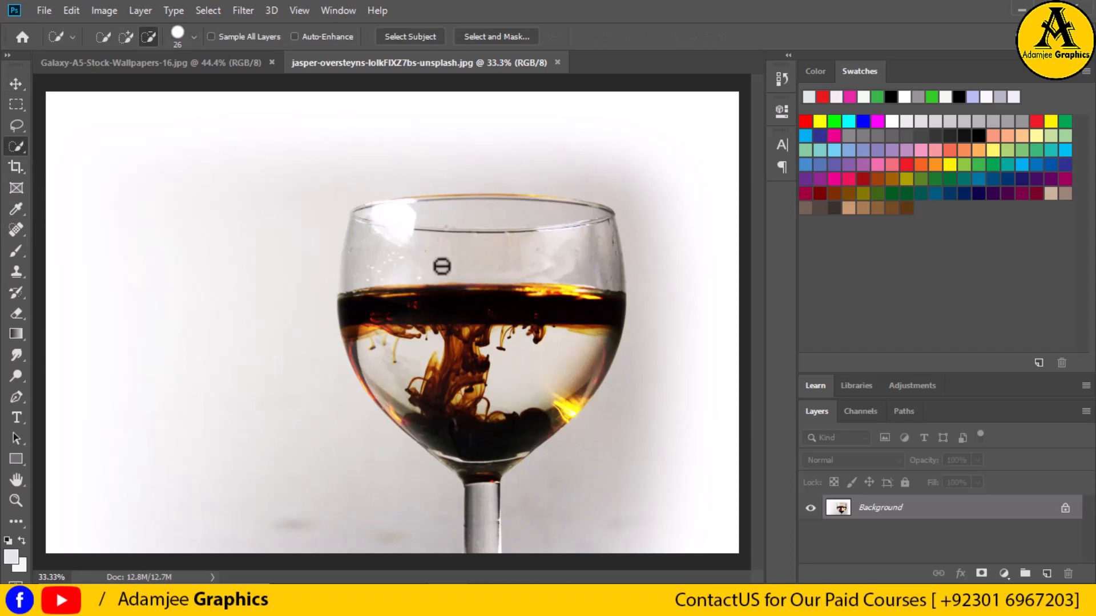
{"action": "left_click", "coordinate": [473, 311]}
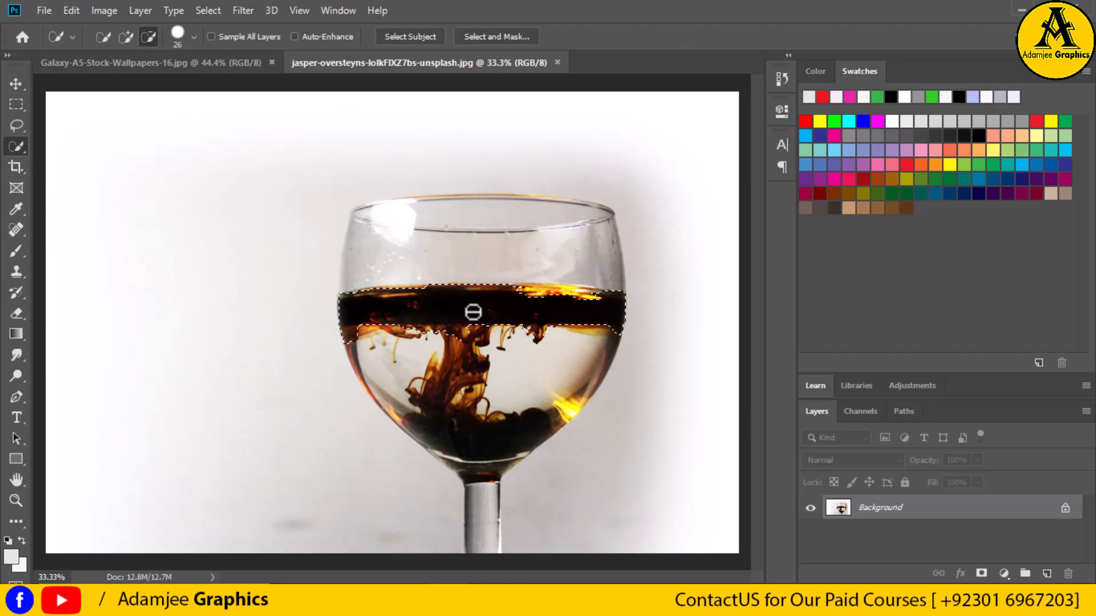
Step: Add the rest of the glass bowl up to its rim to the selection, leaving out the stem
{"action": "left_click", "coordinate": [125, 36]}
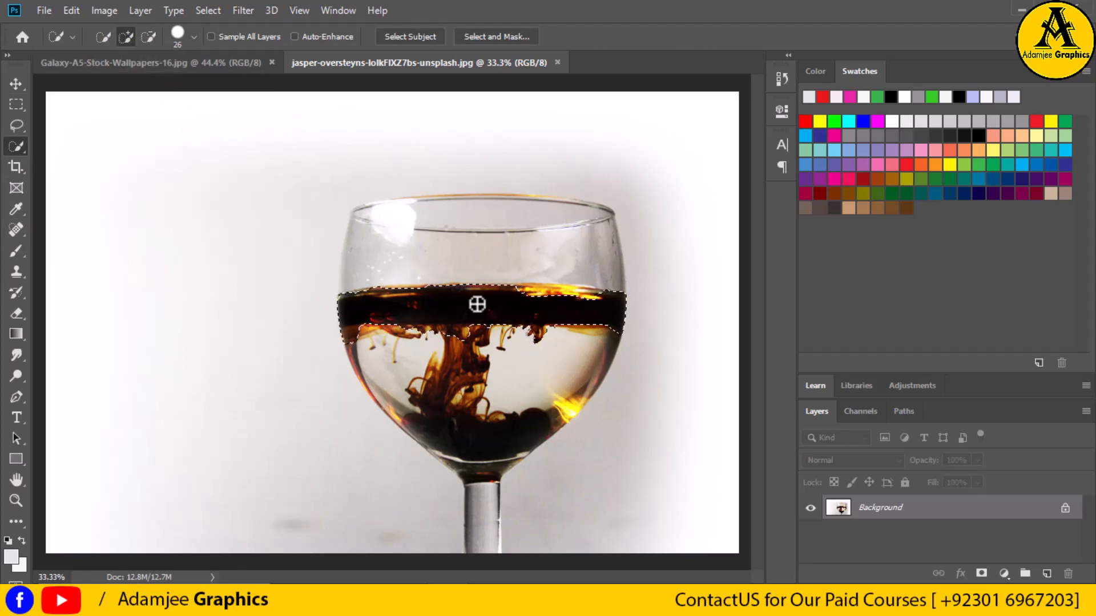
{"action": "left_click", "coordinate": [448, 262]}
{"action": "mouse_move", "coordinate": [425, 264]}
{"action": "left_mouse_down"}
{"action": "mouse_move", "coordinate": [466, 328]}
{"action": "mouse_move", "coordinate": [461, 387]}
{"action": "mouse_move", "coordinate": [486, 459]}
{"action": "left_mouse_up"}
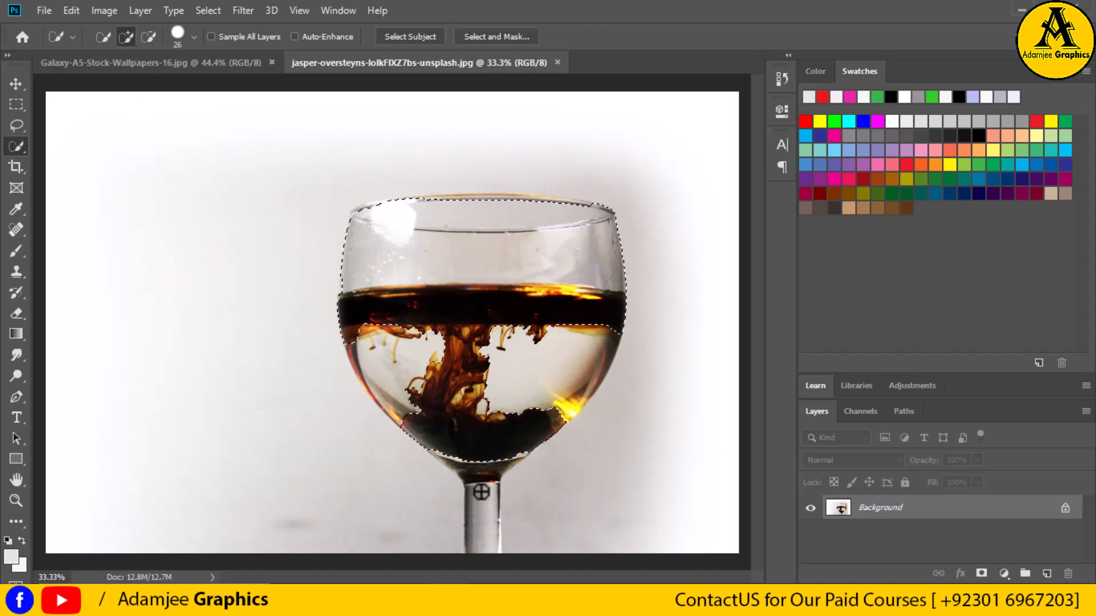
{"action": "mouse_move", "coordinate": [451, 394]}
{"action": "left_mouse_down"}
{"action": "mouse_move", "coordinate": [469, 360]}
{"action": "mouse_move", "coordinate": [458, 348]}
{"action": "mouse_move", "coordinate": [392, 377]}
{"action": "mouse_move", "coordinate": [453, 390]}
{"action": "mouse_move", "coordinate": [565, 332]}
{"action": "mouse_move", "coordinate": [558, 372]}
{"action": "left_mouse_up"}
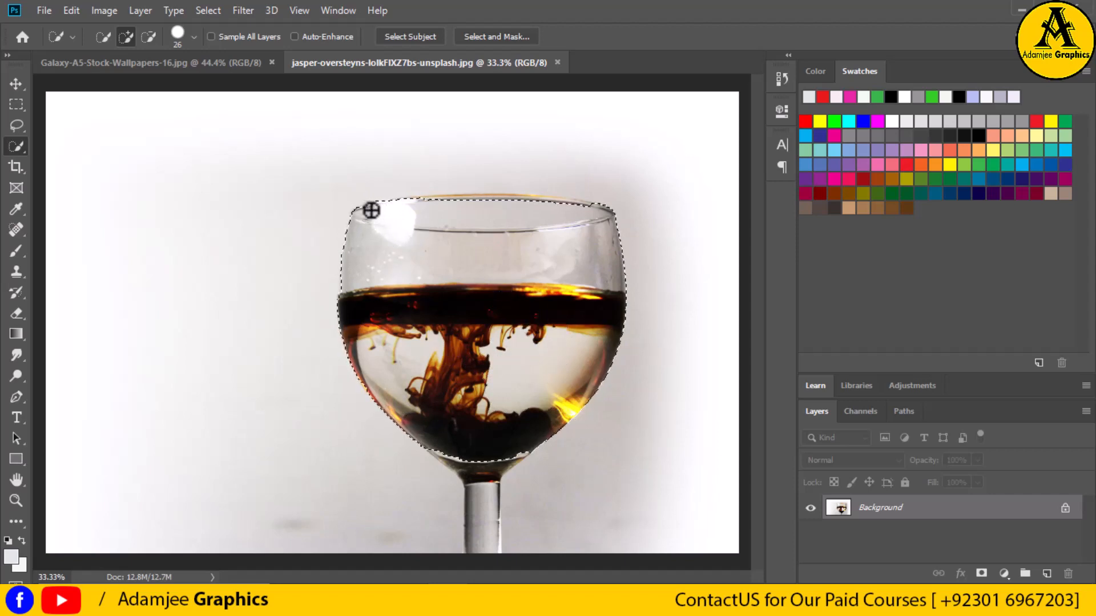
{"action": "mouse_move", "coordinate": [473, 207]}
{"action": "left_mouse_down"}
{"action": "mouse_move", "coordinate": [426, 203]}
{"action": "mouse_move", "coordinate": [518, 205]}
{"action": "left_mouse_up"}
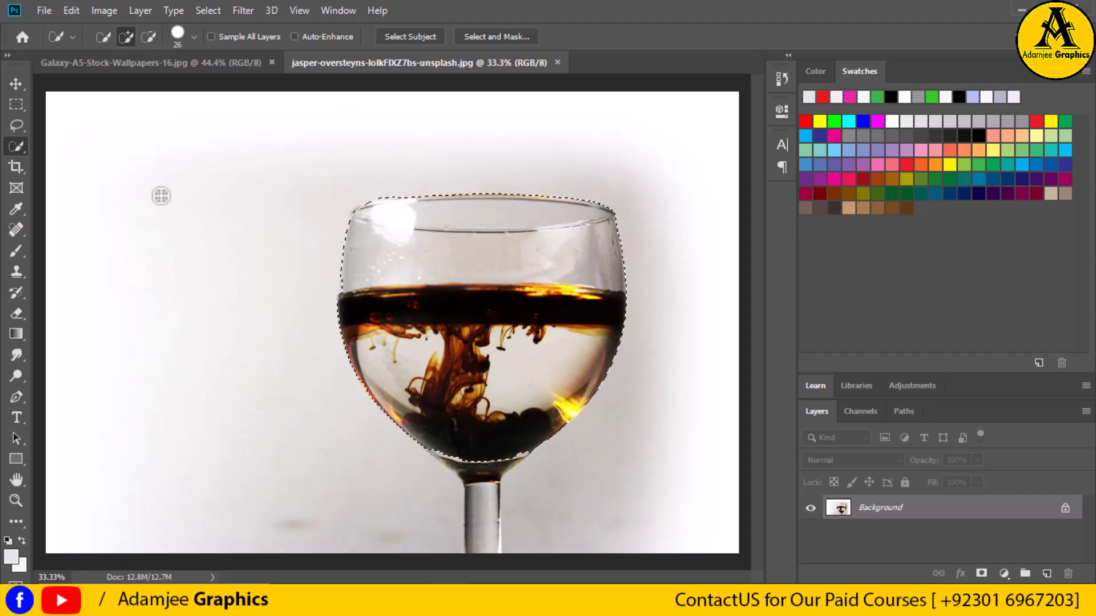
Step: Add a new layer to the Galaxy wallpaper document and move the selected glass bowl onto it
{"action": "left_click", "coordinate": [16, 84]}
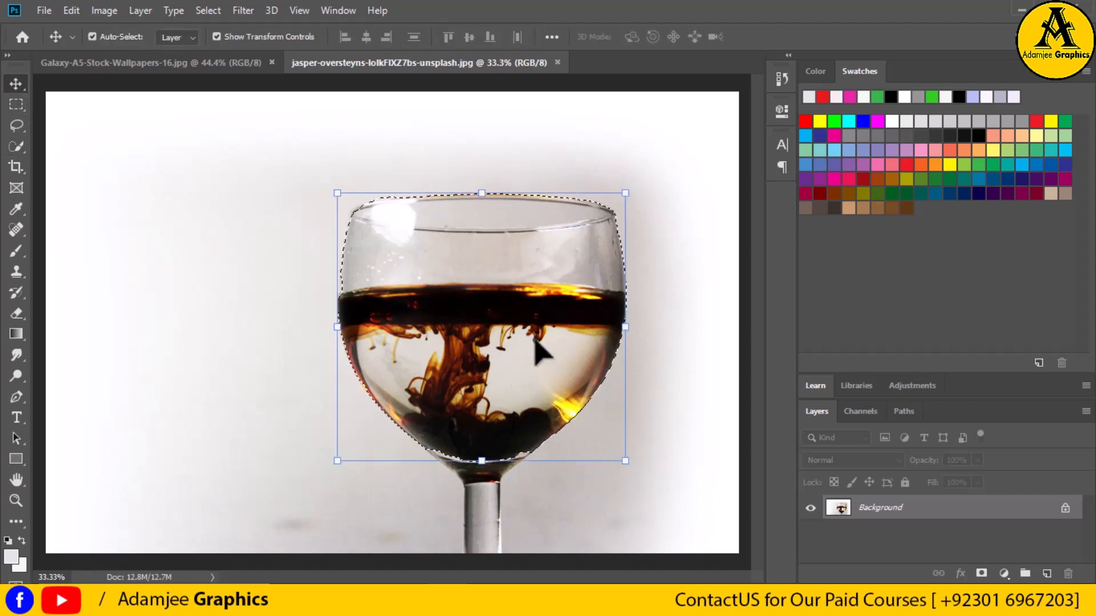
{"action": "left_click_drag", "start_coordinate": [514, 346], "coordinate": [396, 337]}
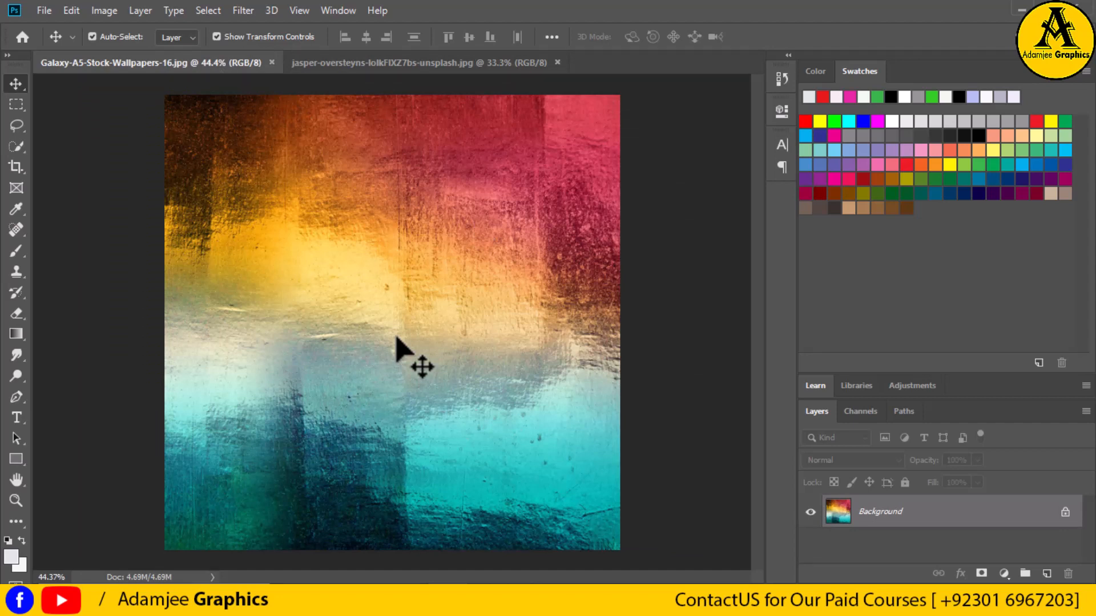
{"action": "left_click", "coordinate": [1046, 574]}
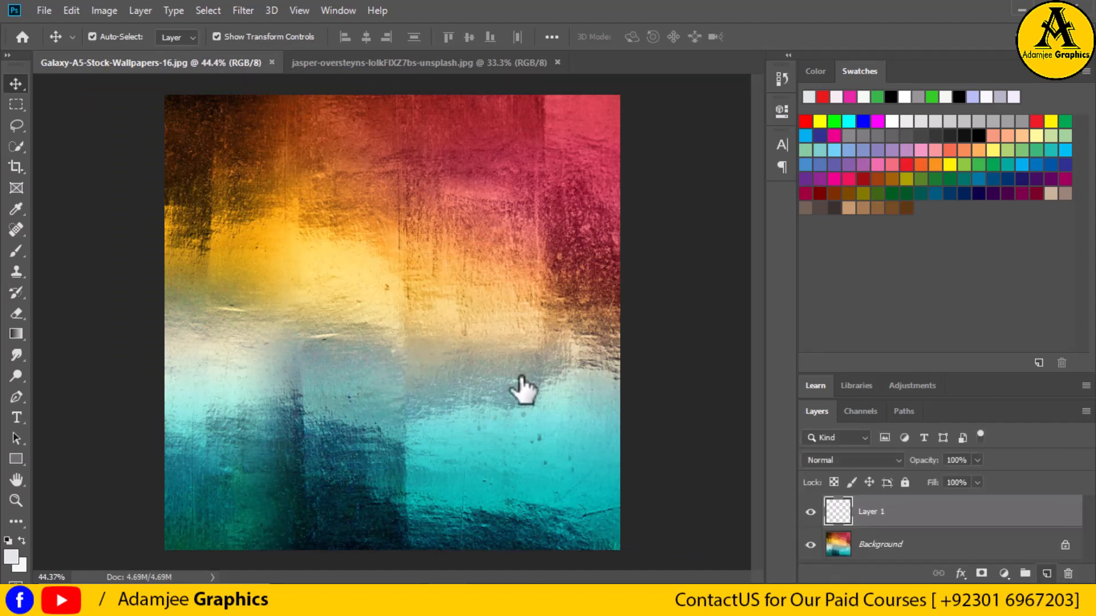
{"action": "left_click", "coordinate": [430, 60]}
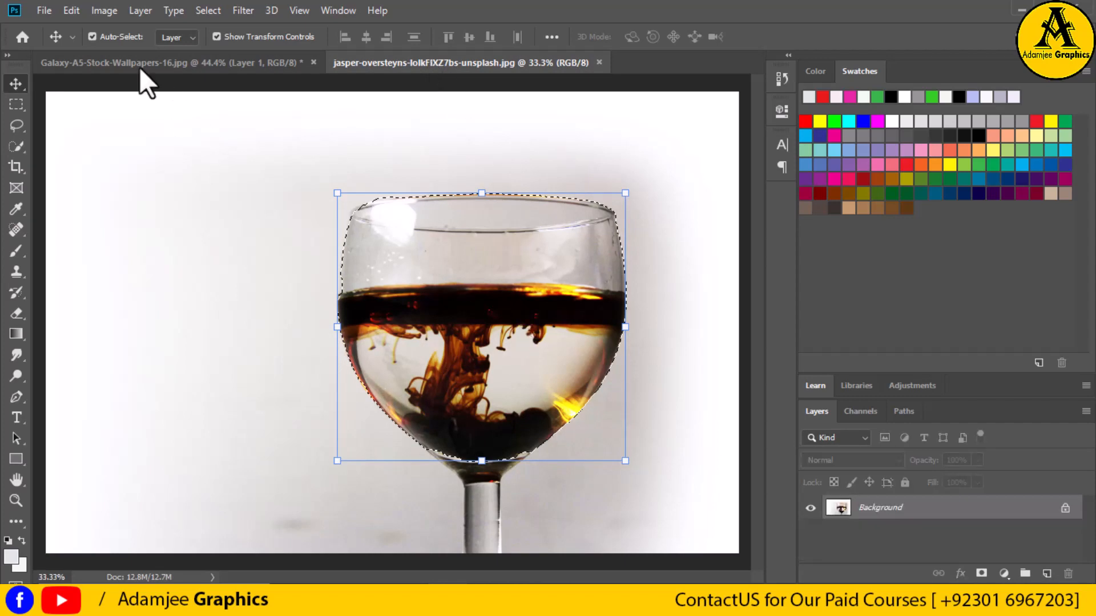
{"action": "left_click_drag", "start_coordinate": [498, 308], "coordinate": [344, 334]}
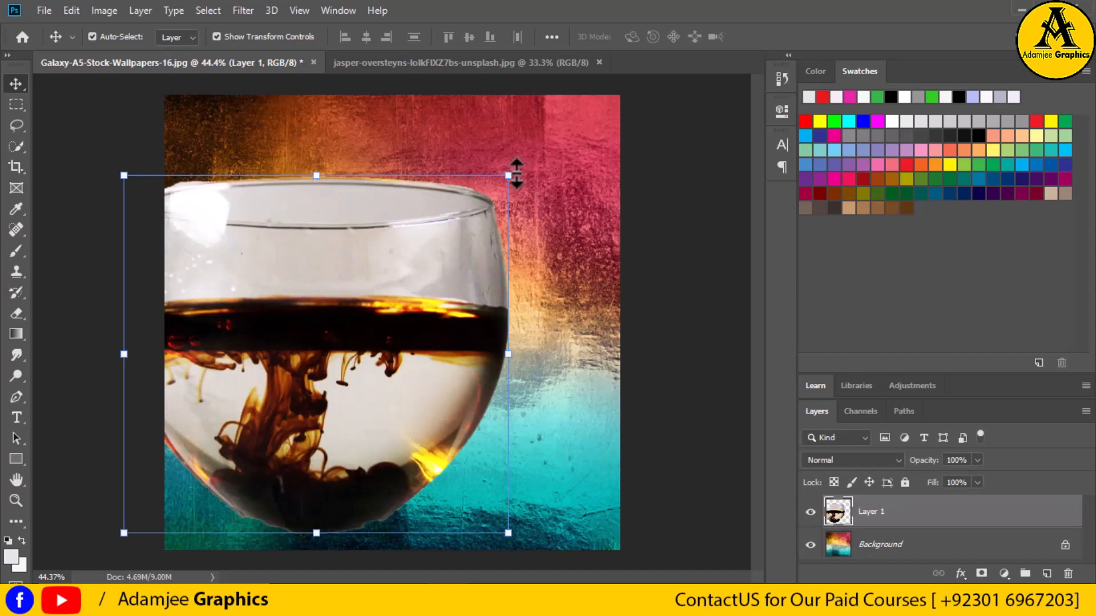
Step: Rotate the glass bowl about 90 degrees clockwise and scale it down to about 53%
{"action": "left_click_drag", "start_coordinate": [517, 169], "coordinate": [518, 181]}
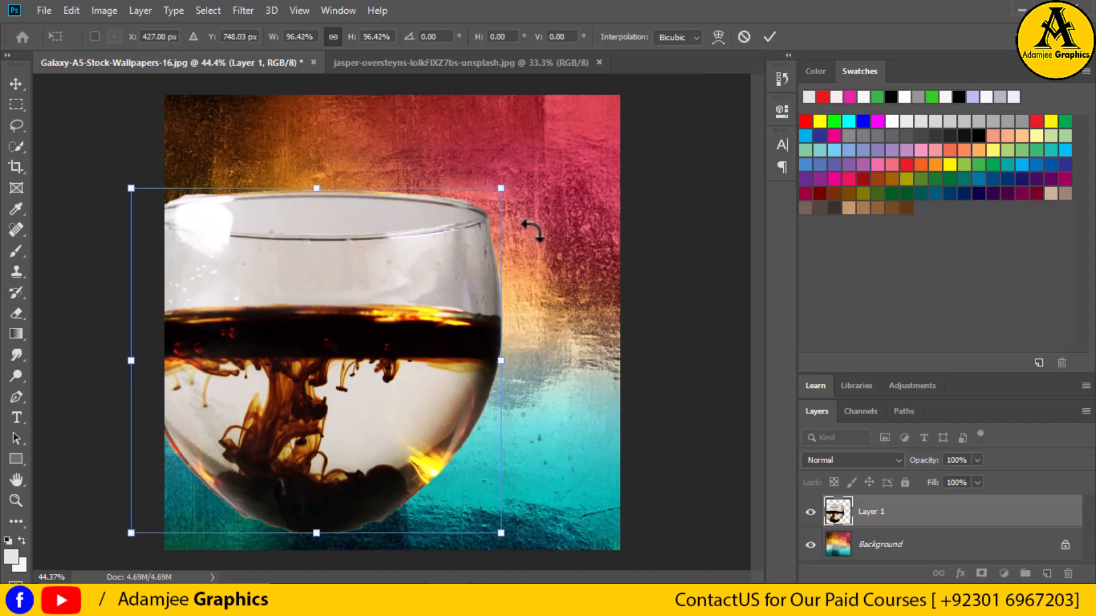
{"action": "left_click_drag", "start_coordinate": [532, 231], "coordinate": [448, 496]}
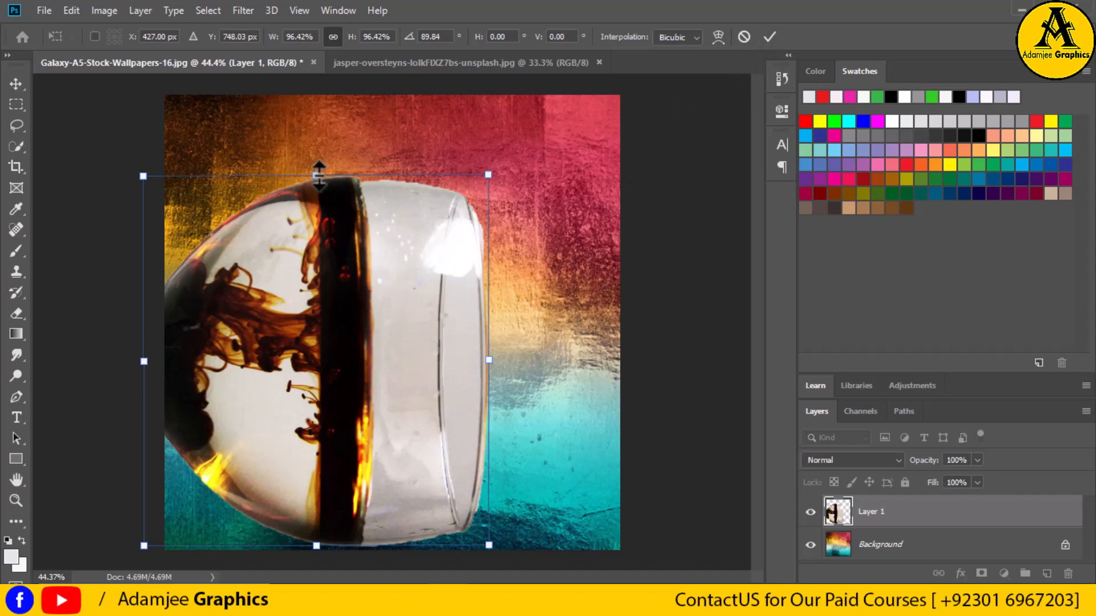
{"action": "left_click_drag", "start_coordinate": [319, 176], "coordinate": [339, 343]}
{"action": "left_click_drag", "start_coordinate": [335, 451], "coordinate": [288, 369]}
Step: Scale the glass bowl down to about 39%, place it against the wallpaper's left edge and apply the transformation
{"action": "scroll", "coordinate": [669, 304], "scroll_direction": "up", "scroll_amount": 1}
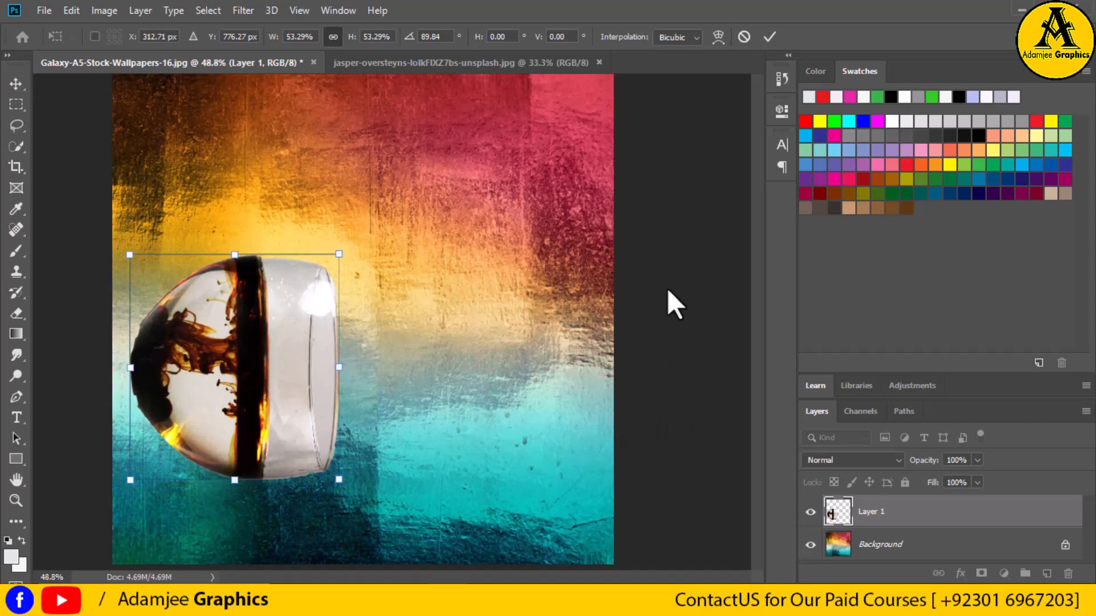
{"action": "scroll", "coordinate": [753, 319], "scroll_direction": "up", "scroll_amount": 2}
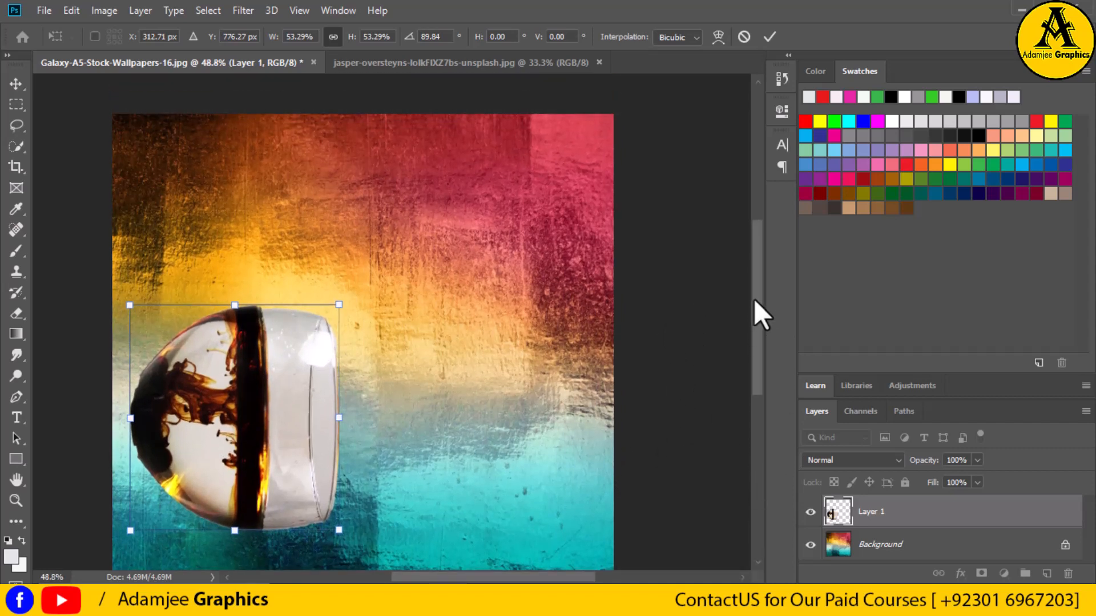
{"action": "scroll", "coordinate": [759, 313], "scroll_direction": "down", "scroll_amount": 2}
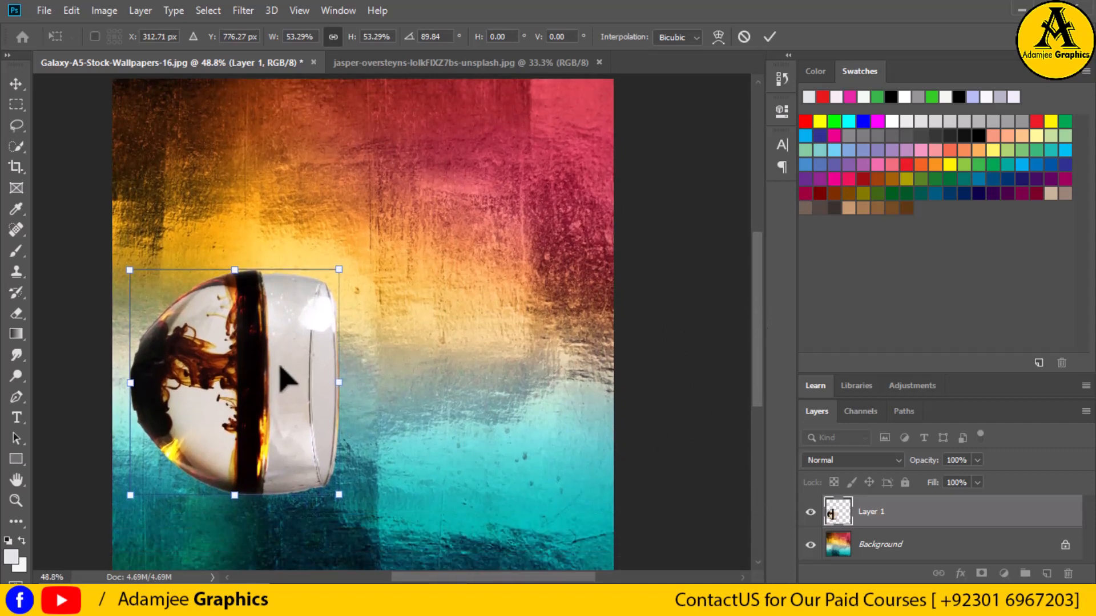
{"action": "left_click_drag", "start_coordinate": [234, 264], "coordinate": [234, 329]}
{"action": "left_click_drag", "start_coordinate": [242, 374], "coordinate": [203, 358]}
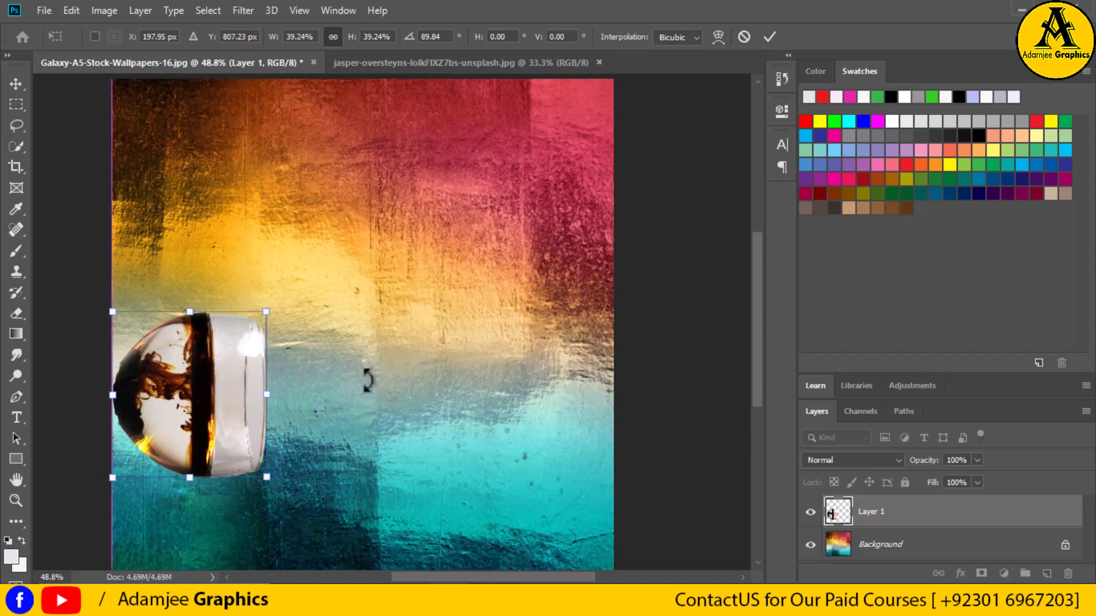
{"action": "key", "text": "Return"}
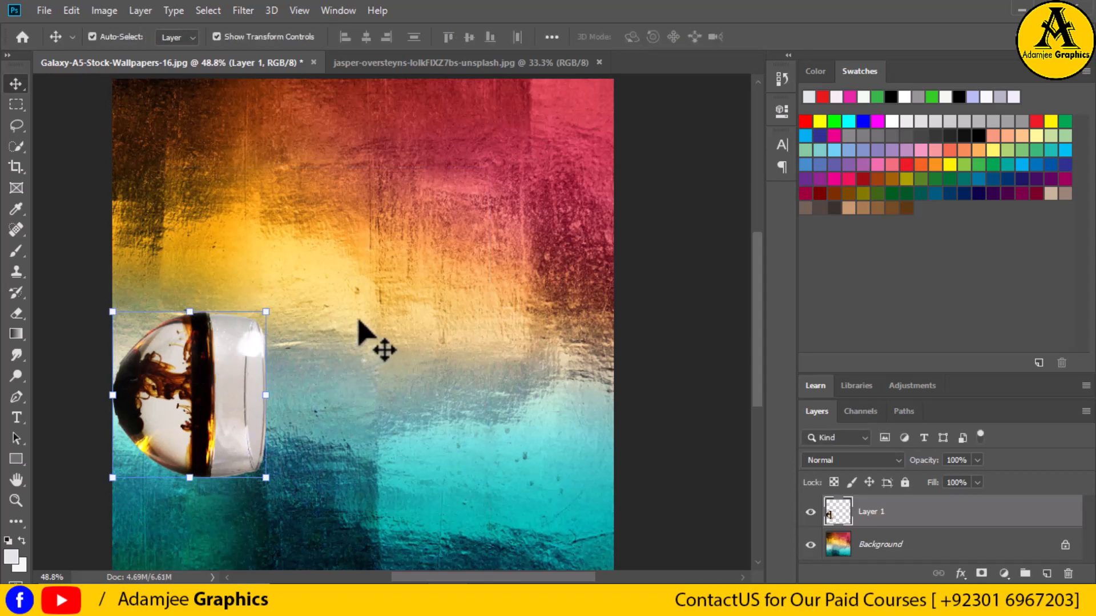
{"action": "key", "text": "ctrl+t"}
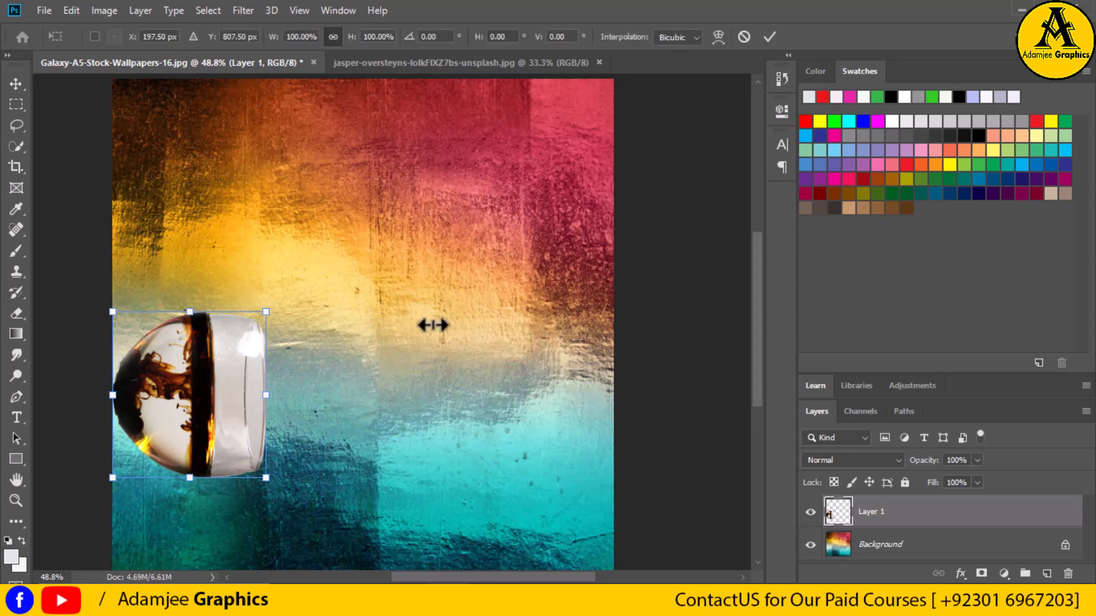
{"action": "key", "text": "Return"}
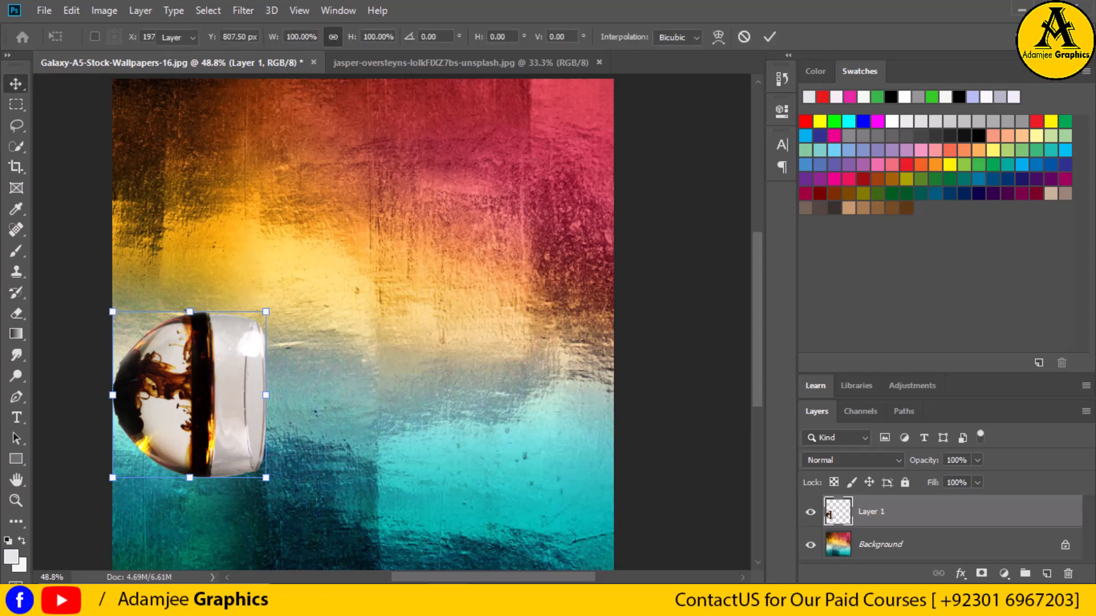
{"action": "left_click", "coordinate": [769, 36]}
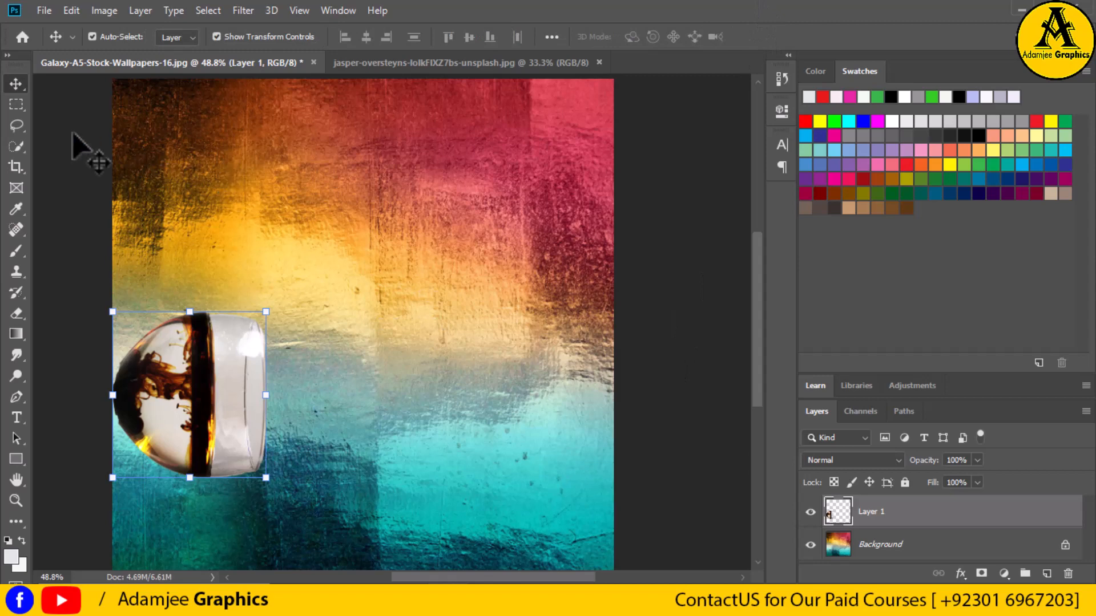
Step: Deselect the glass layer and close the wine glass photo document
{"action": "left_click", "coordinate": [411, 465]}
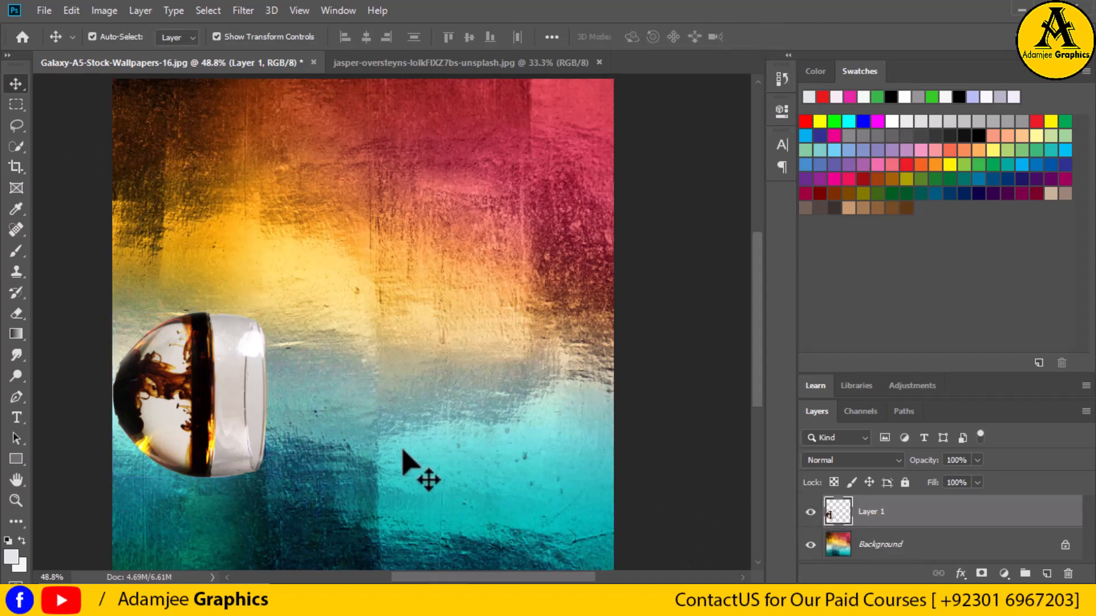
{"action": "left_click", "coordinate": [484, 59]}
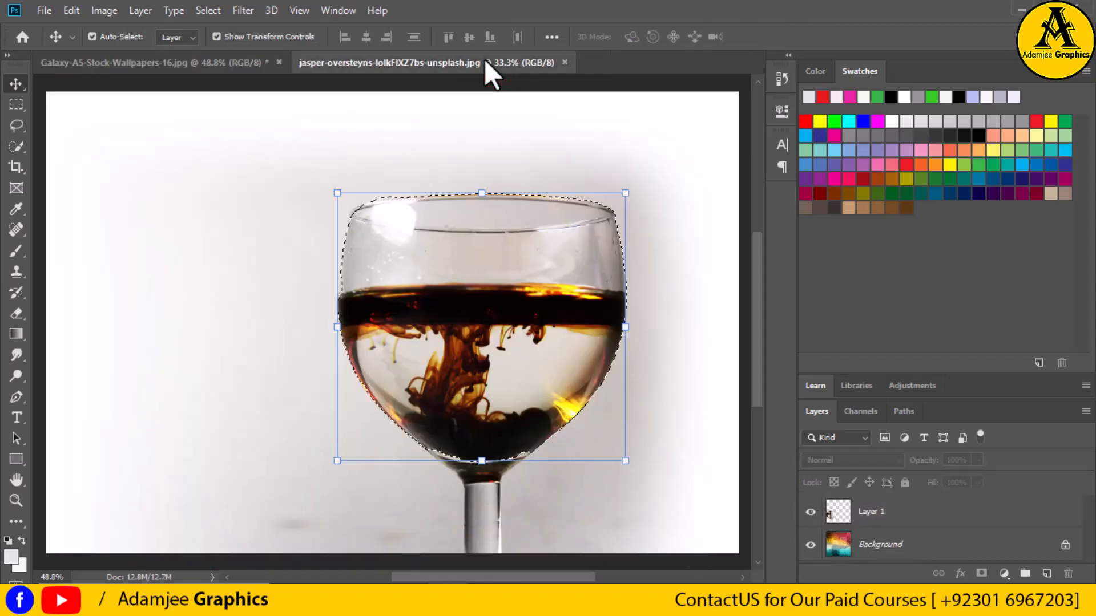
{"action": "left_click", "coordinate": [565, 62]}
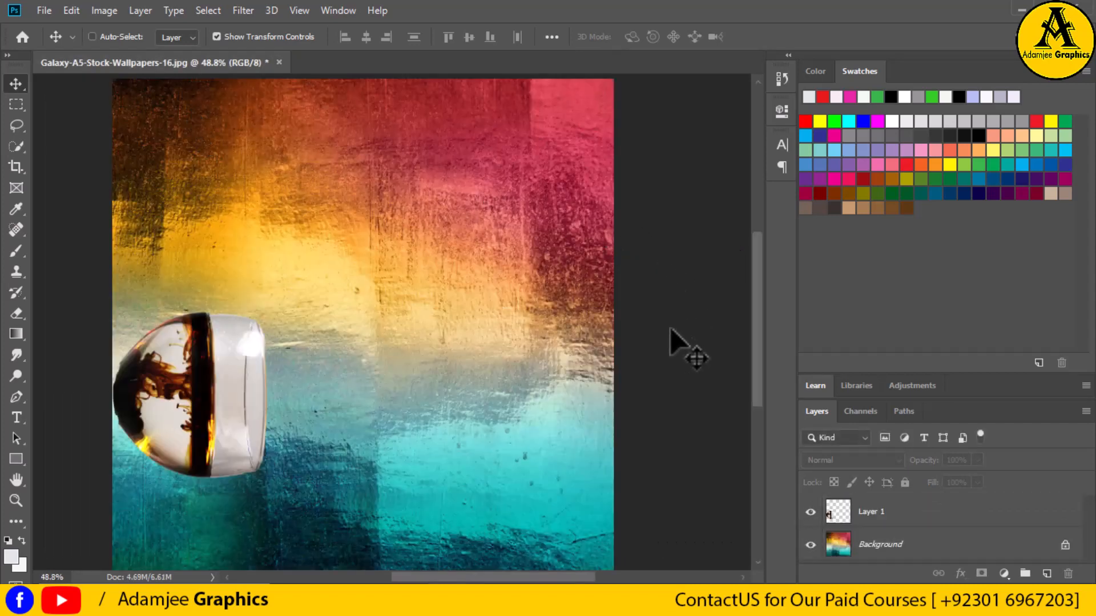
Step: Open the sea image Screenshot (18) from the Screenshots folder in Pictures
{"action": "key", "text": "ctrl+o"}
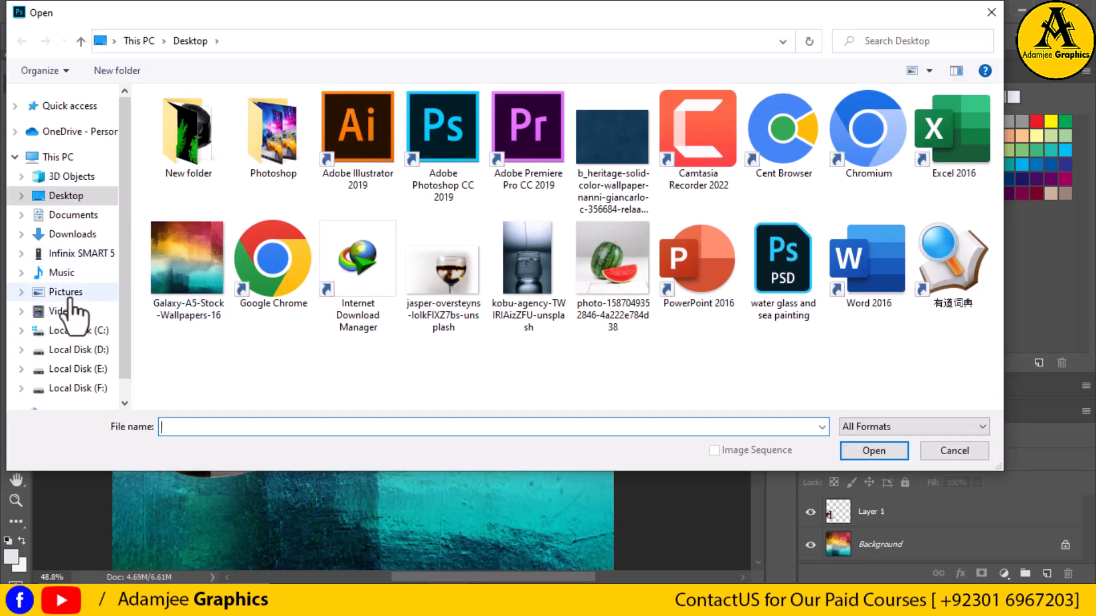
{"action": "left_click", "coordinate": [70, 235]}
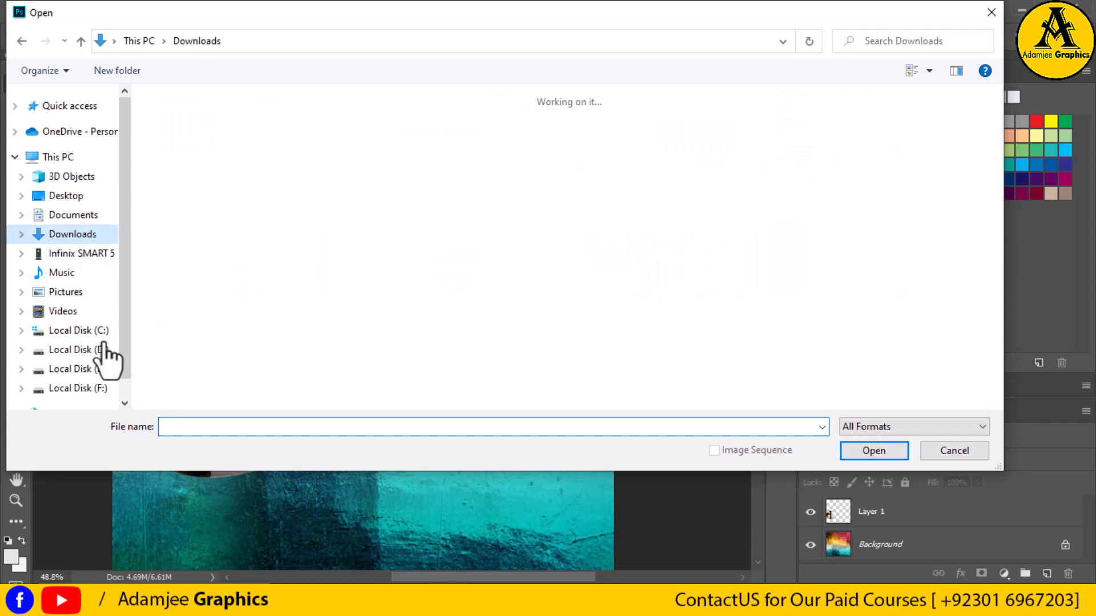
{"action": "left_click", "coordinate": [66, 293]}
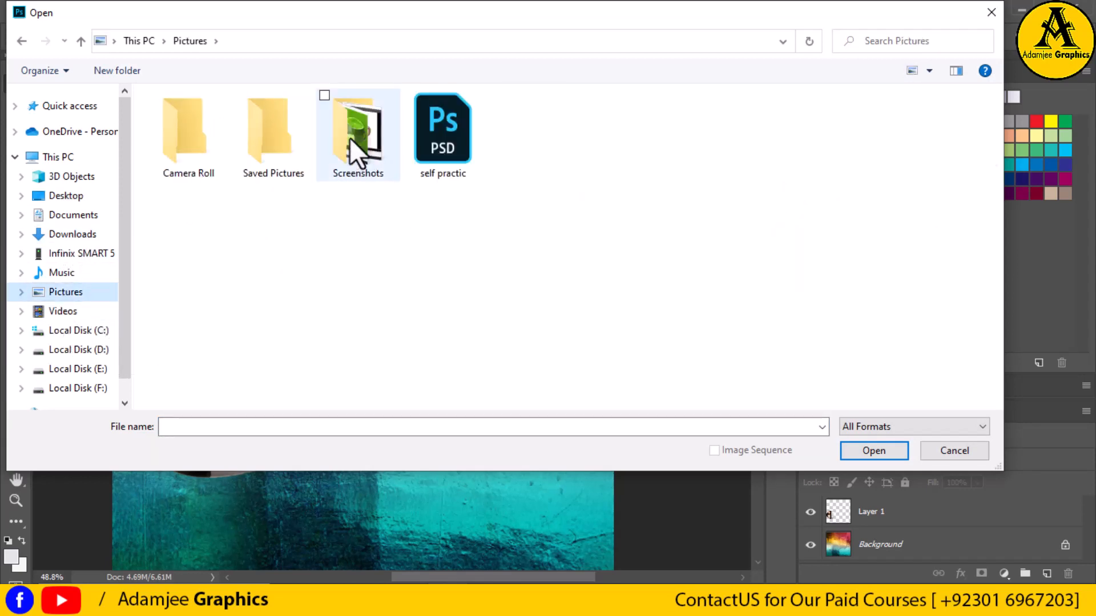
{"action": "double_click", "coordinate": [349, 138]}
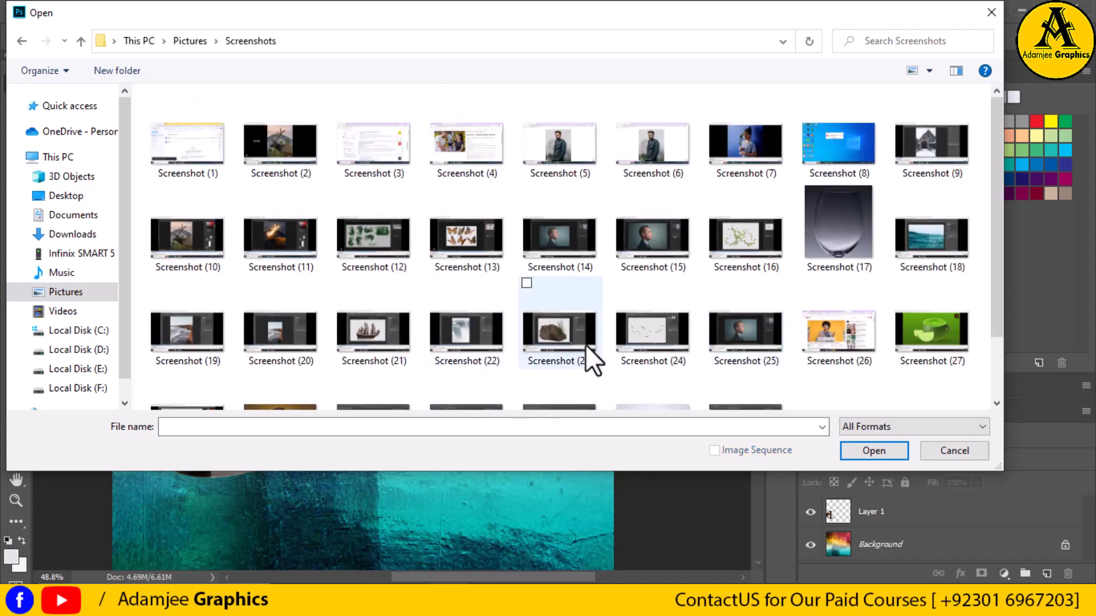
{"action": "left_click", "coordinate": [923, 247]}
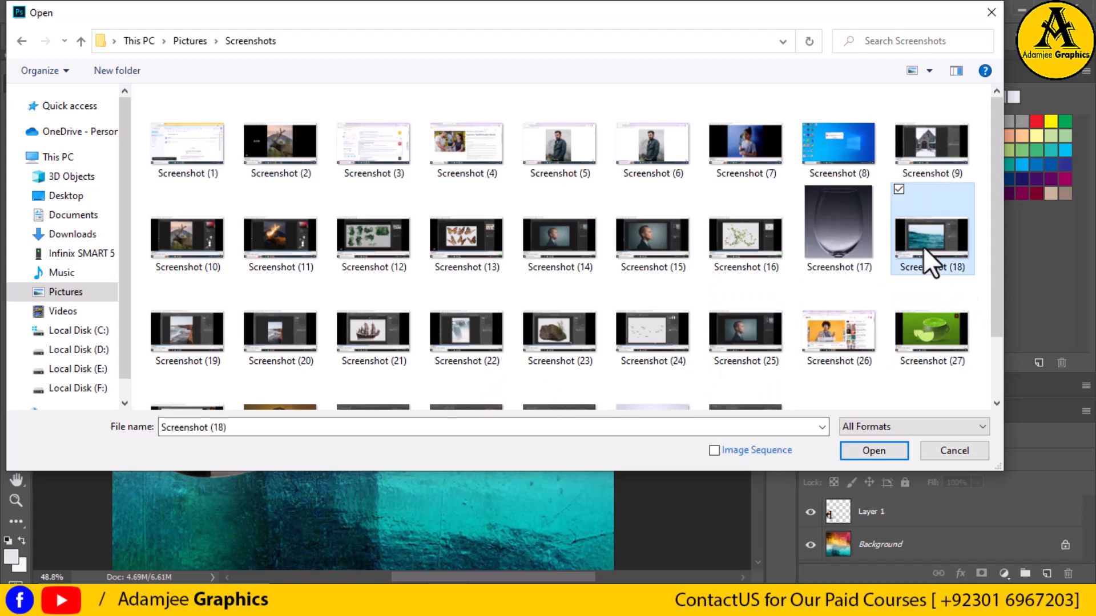
{"action": "left_click", "coordinate": [876, 454]}
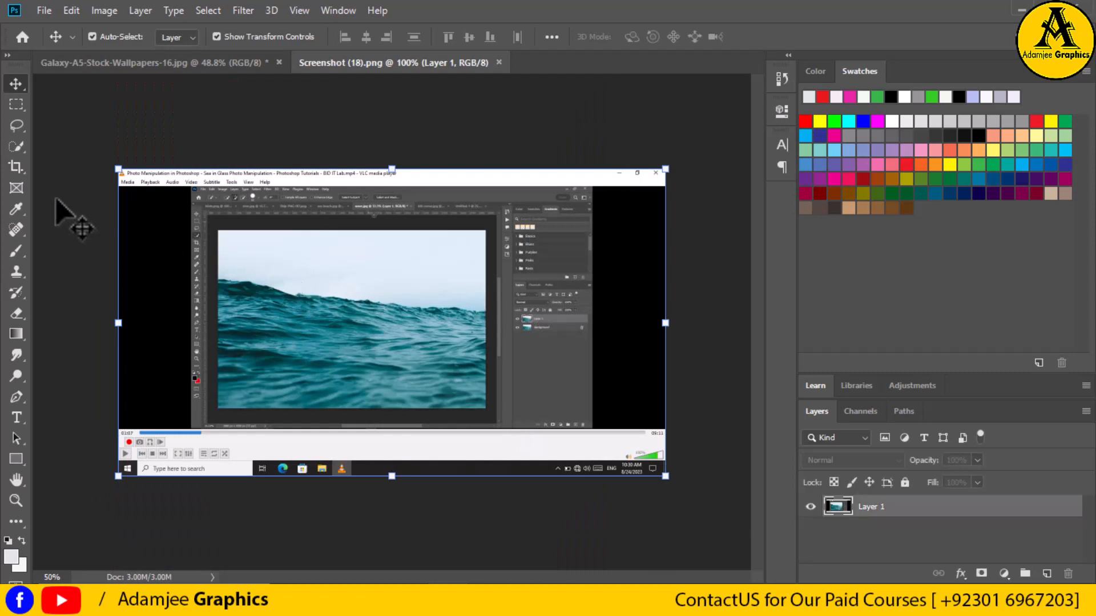
Step: Select the sea water below the horizon with the Quick Selection tool and get it ready for moving
{"action": "left_click", "coordinate": [17, 147]}
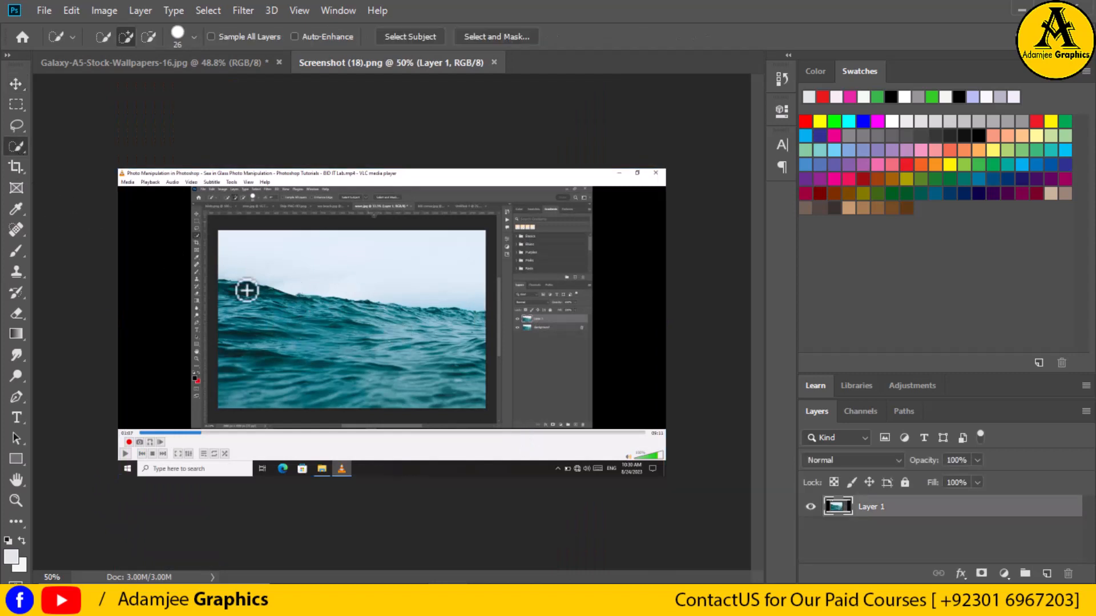
{"action": "left_click", "coordinate": [363, 344]}
{"action": "mouse_move", "coordinate": [372, 345]}
{"action": "left_mouse_down"}
{"action": "mouse_move", "coordinate": [296, 306]}
{"action": "mouse_move", "coordinate": [241, 296]}
{"action": "mouse_move", "coordinate": [455, 321]}
{"action": "mouse_move", "coordinate": [433, 345]}
{"action": "mouse_move", "coordinate": [432, 378]}
{"action": "mouse_move", "coordinate": [372, 387]}
{"action": "left_mouse_up"}
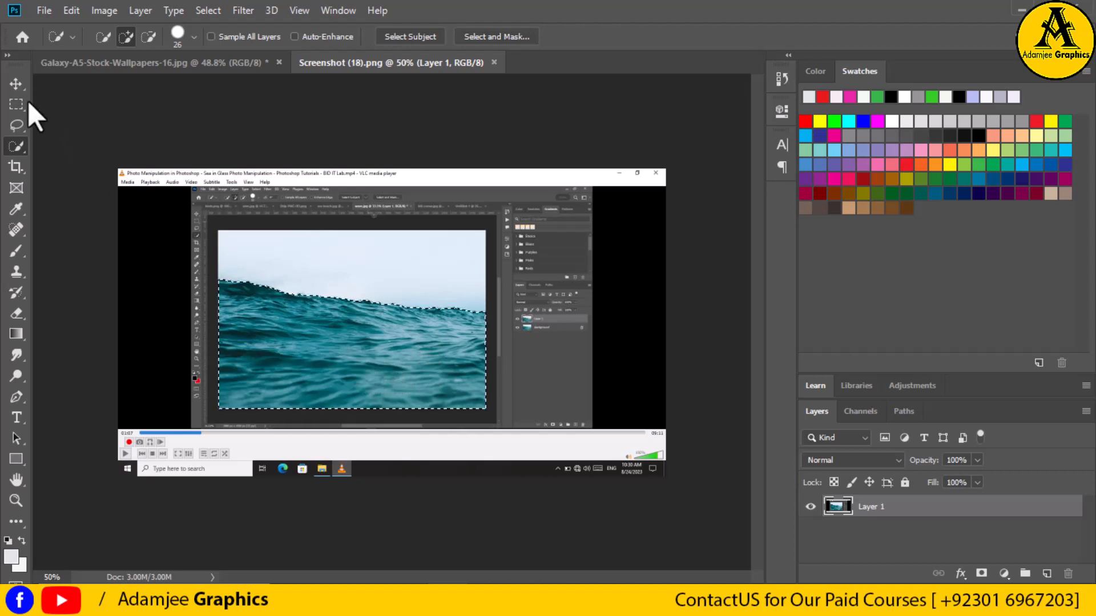
{"action": "left_click", "coordinate": [16, 83]}
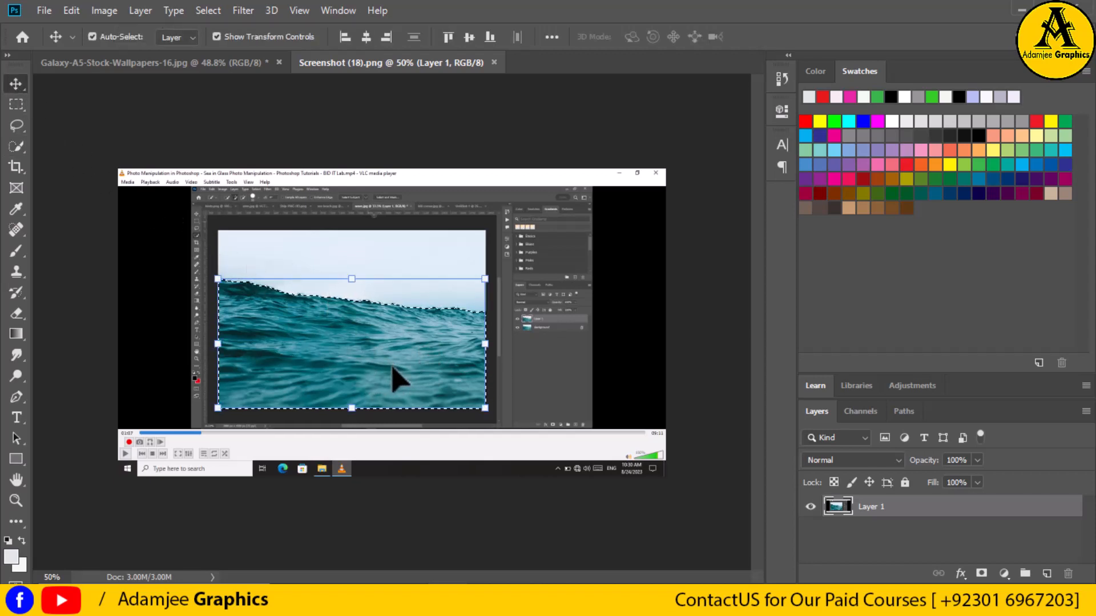
Step: Move the selected sea water into the wallpaper document, place it beside the glass bowl's dark band and close the sea screenshot
{"action": "left_click_drag", "start_coordinate": [392, 366], "coordinate": [392, 430]}
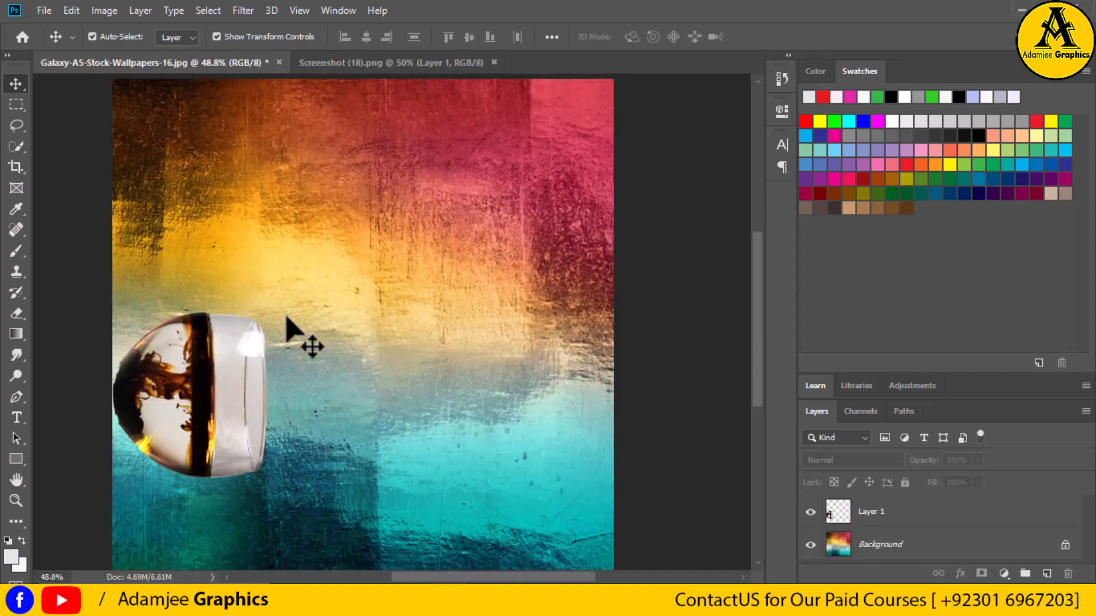
{"action": "left_click", "coordinate": [416, 63]}
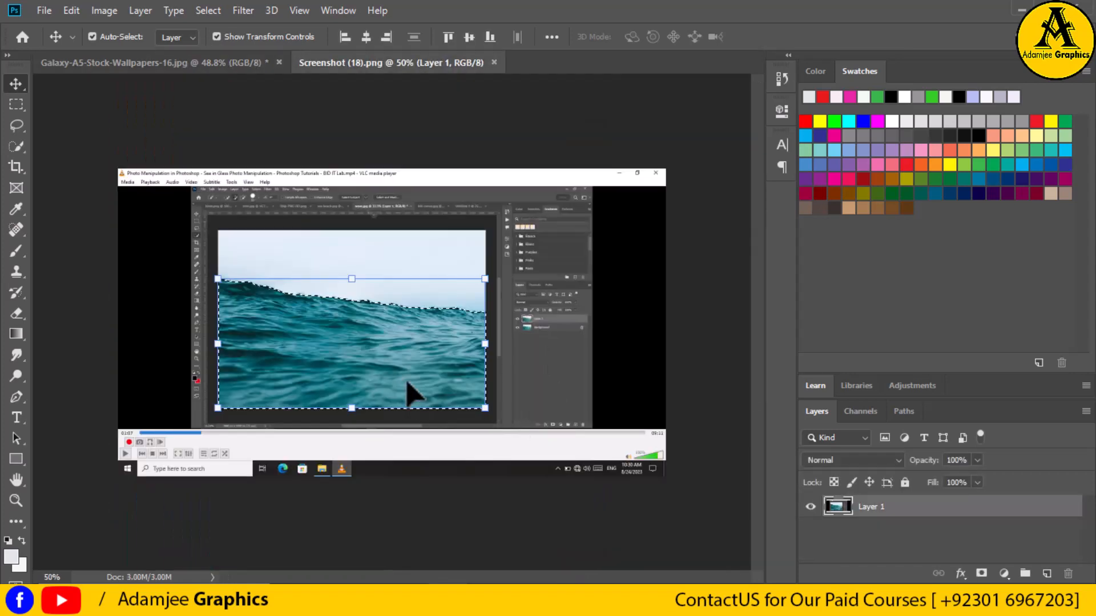
{"action": "left_click_drag", "start_coordinate": [413, 393], "coordinate": [310, 419]}
{"action": "left_click", "coordinate": [391, 532]}
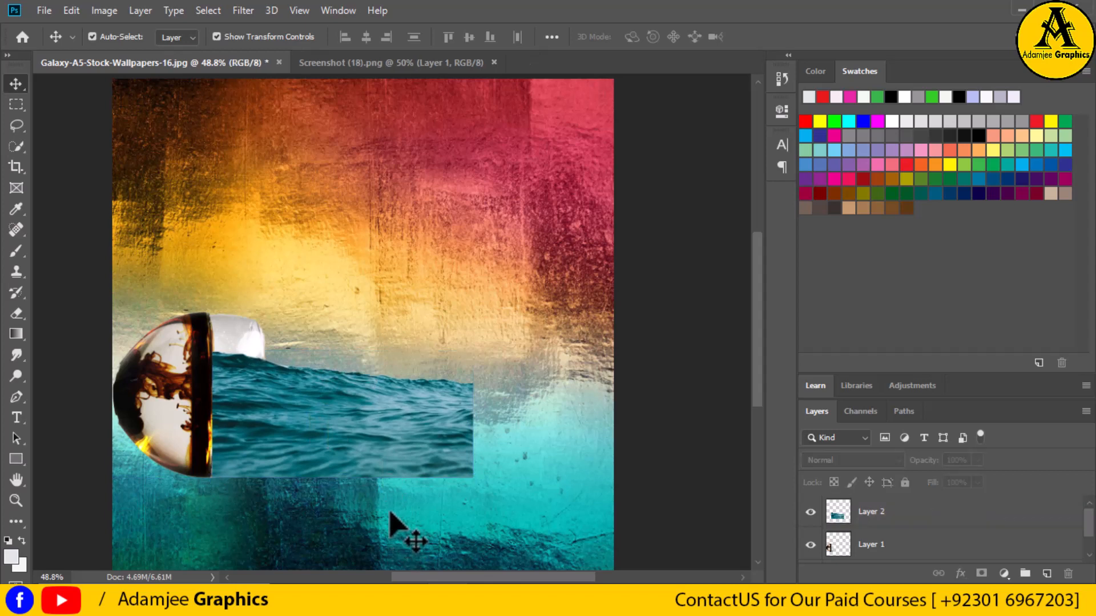
{"action": "left_click", "coordinate": [495, 62]}
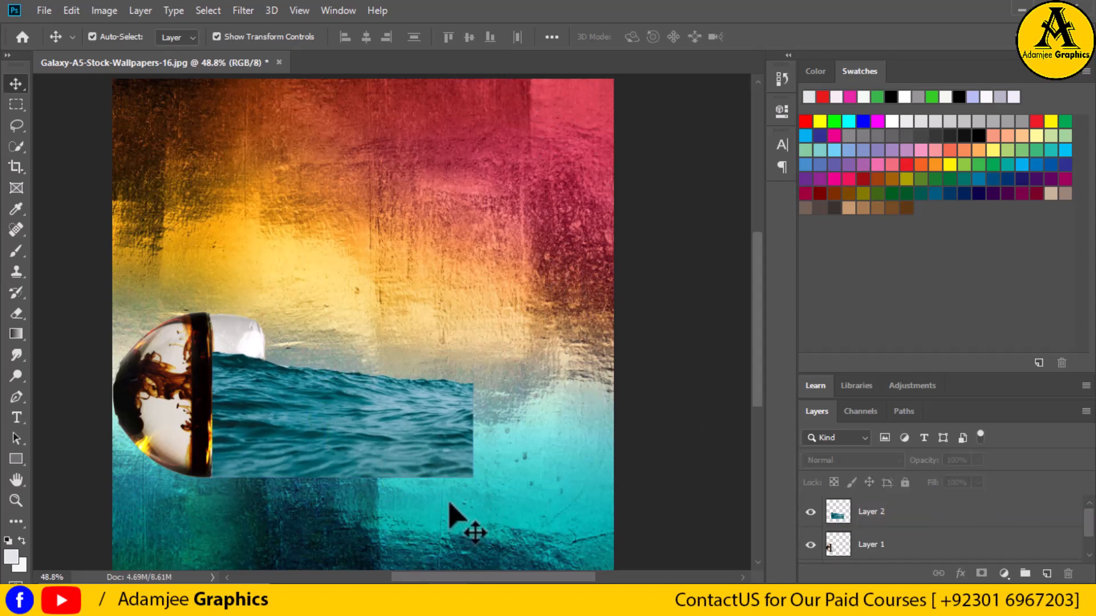
Step: Enlarge the sea layer to about 107% from its lower edge and apply the transformation
{"action": "left_click", "coordinate": [357, 436]}
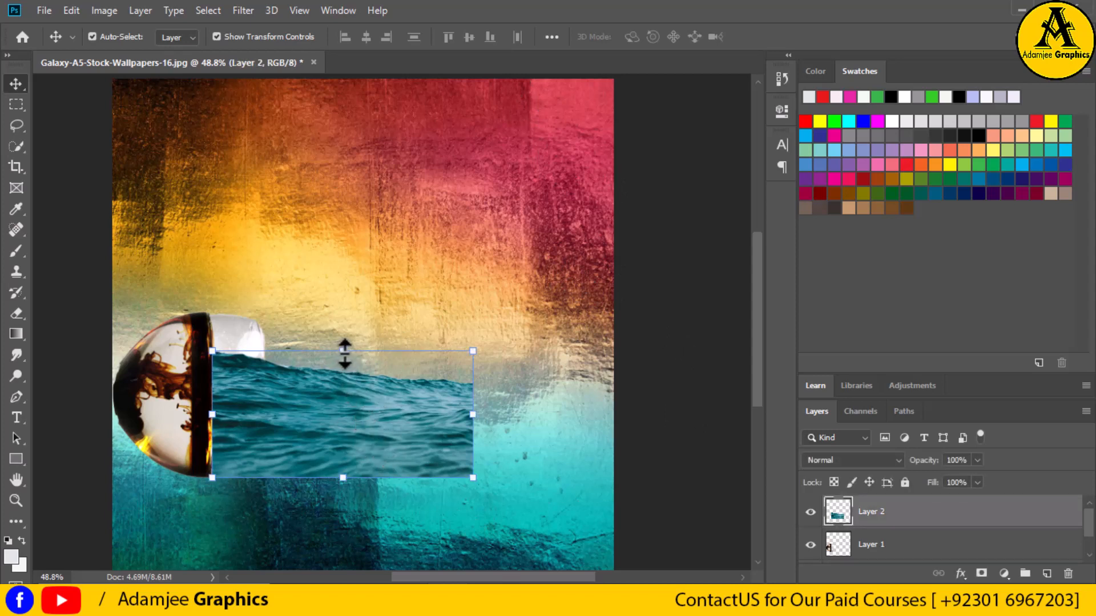
{"action": "left_click_drag", "start_coordinate": [343, 351], "coordinate": [345, 343]}
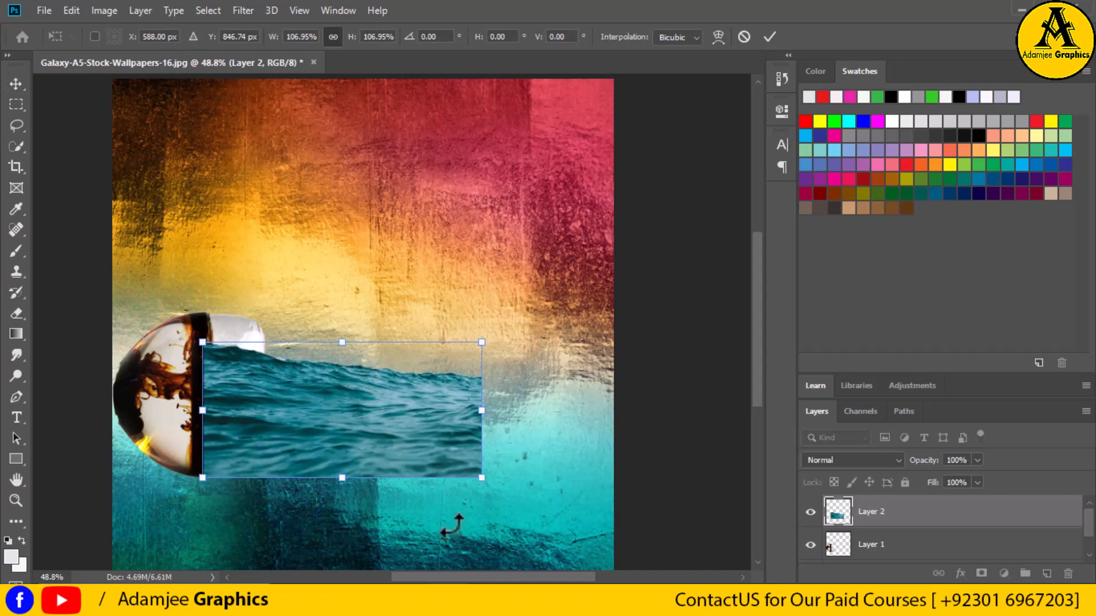
{"action": "left_click", "coordinate": [932, 549]}
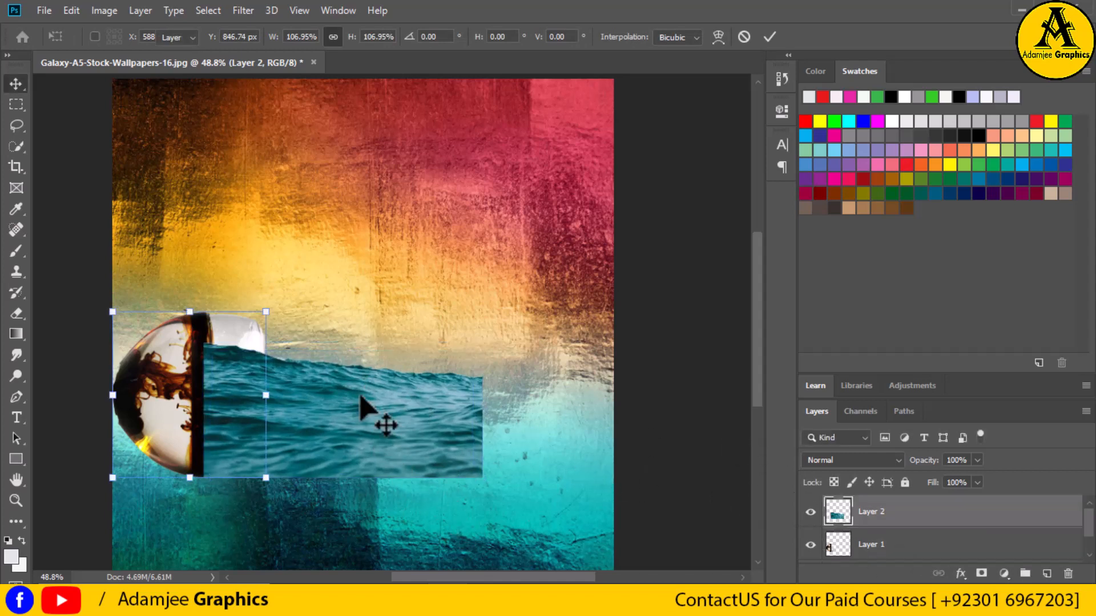
{"action": "key", "text": "Return"}
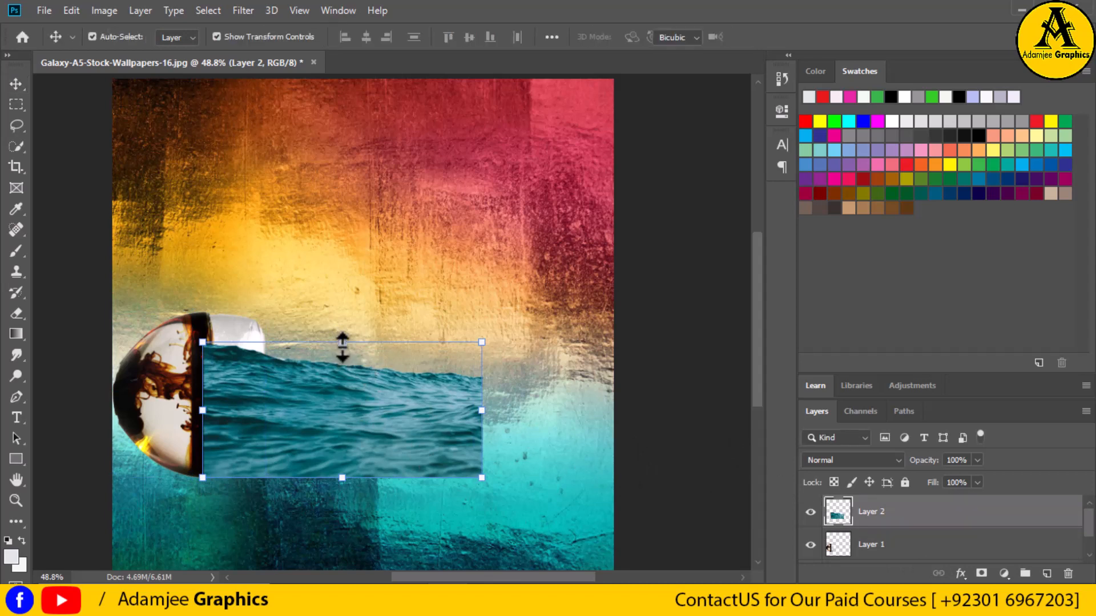
Step: Scale the sea layer down to about 95%, apply the transformation and deselect the layer
{"action": "left_click_drag", "start_coordinate": [342, 346], "coordinate": [345, 351]}
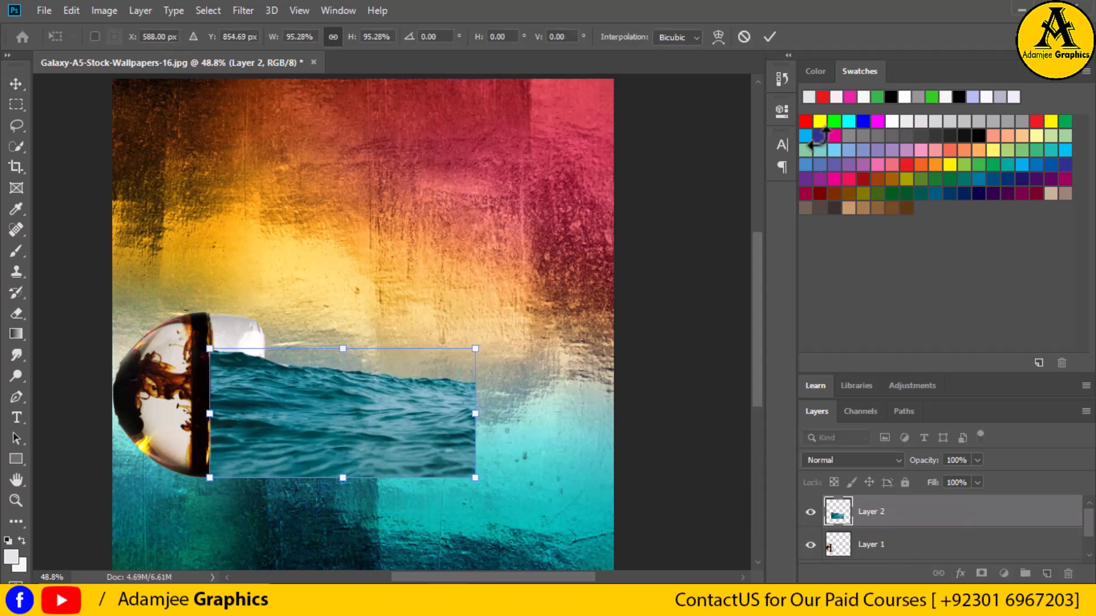
{"action": "left_click", "coordinate": [769, 37]}
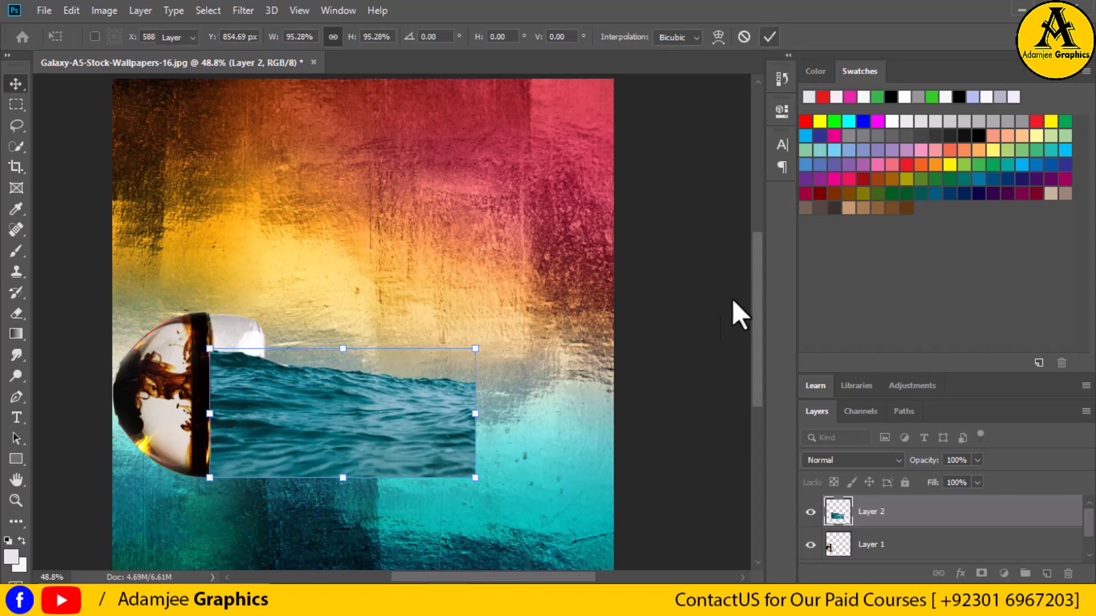
{"action": "left_click", "coordinate": [536, 407]}
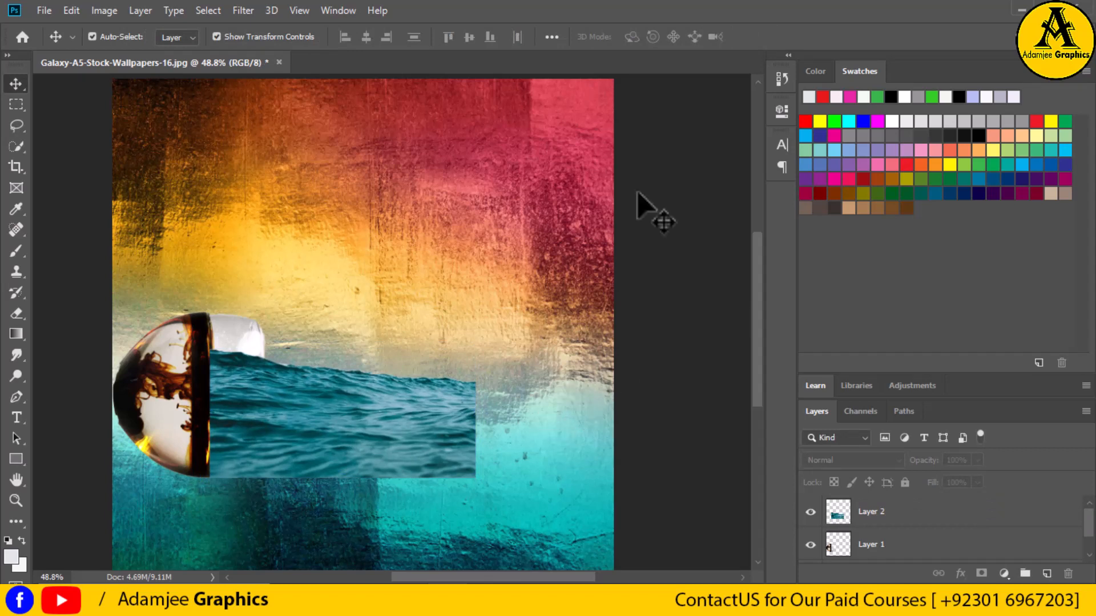
Step: Add a layer mask to the glass bowl's Layer 1 and reduce the layer's opacity to 50%
{"action": "left_click", "coordinate": [905, 556]}
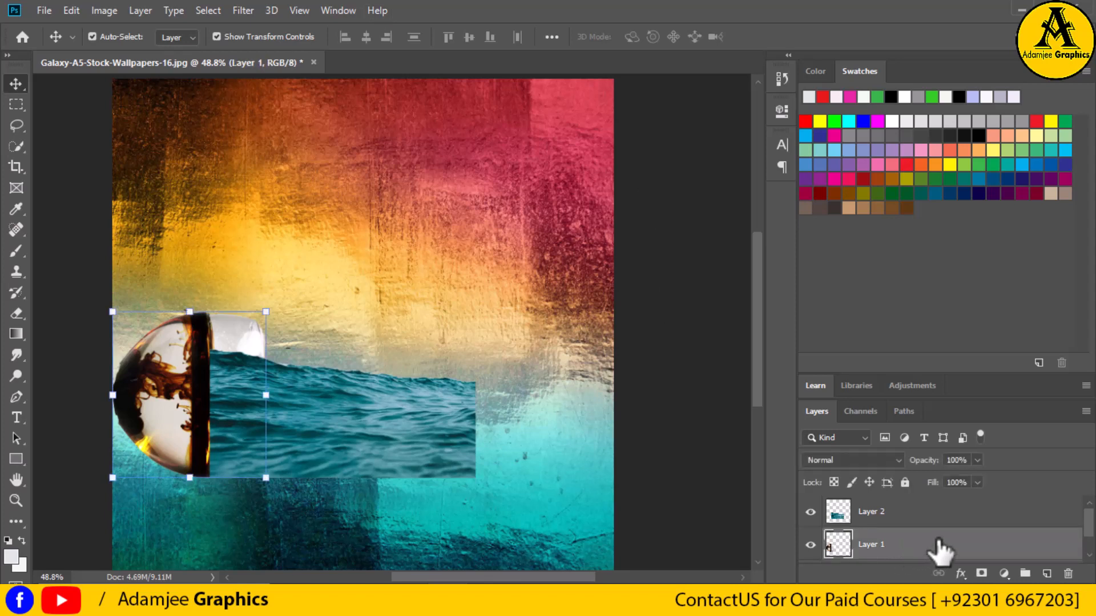
{"action": "left_click", "coordinate": [981, 573]}
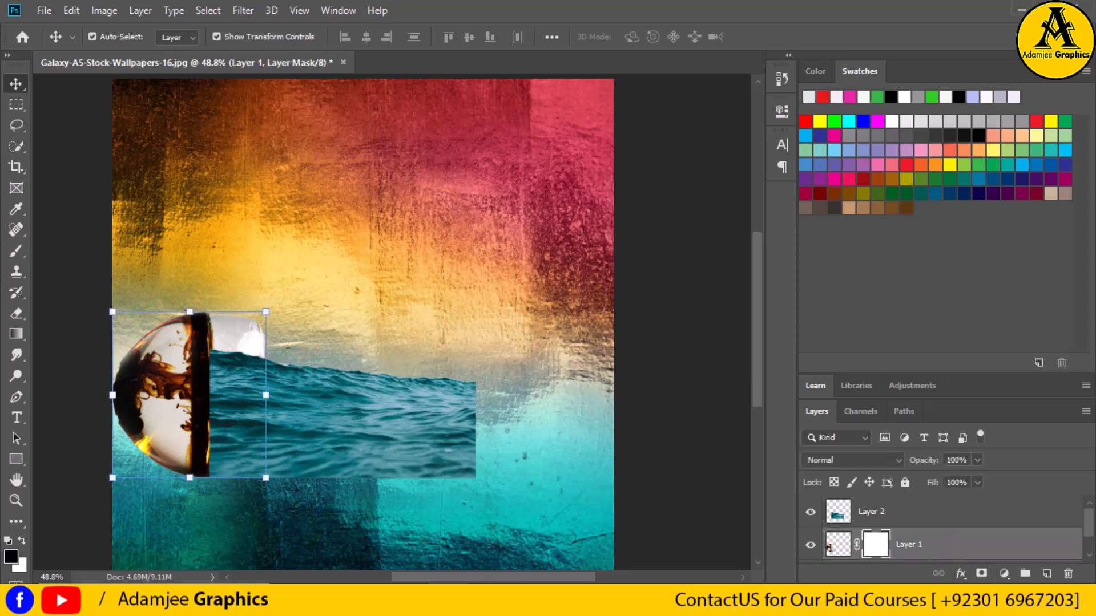
{"action": "left_click", "coordinate": [978, 460]}
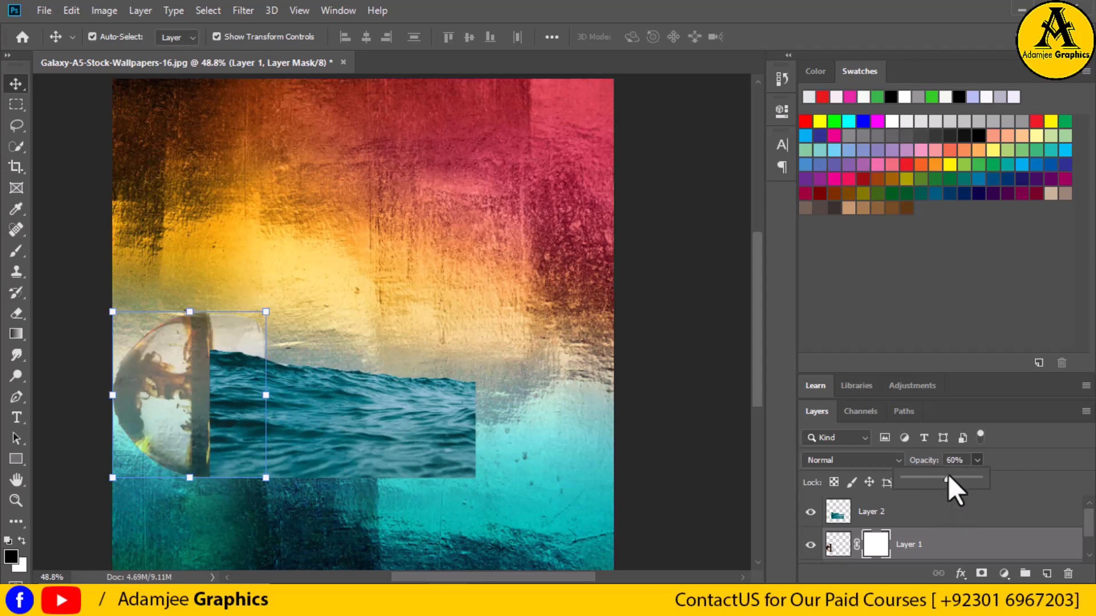
{"action": "left_click_drag", "start_coordinate": [948, 475], "coordinate": [945, 478]}
Step: Set up the Eraser with an 81 px brush at 0% hardness and a horizontal flattened oval tip
{"action": "left_click", "coordinate": [13, 313]}
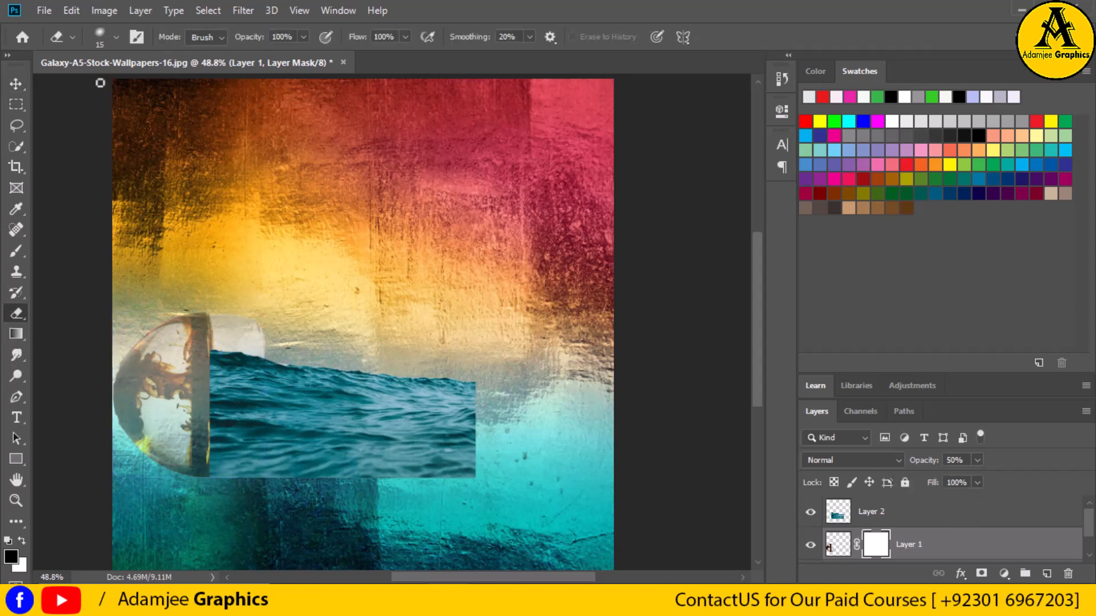
{"action": "left_click", "coordinate": [115, 37]}
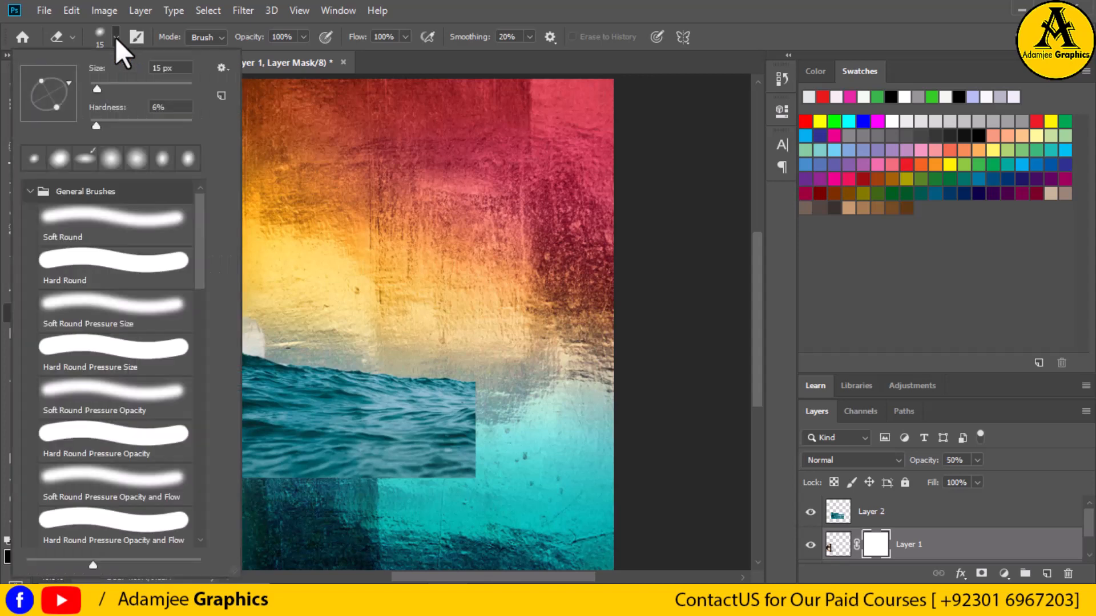
{"action": "left_click_drag", "start_coordinate": [106, 121], "coordinate": [91, 122]}
{"action": "left_click", "coordinate": [132, 83]}
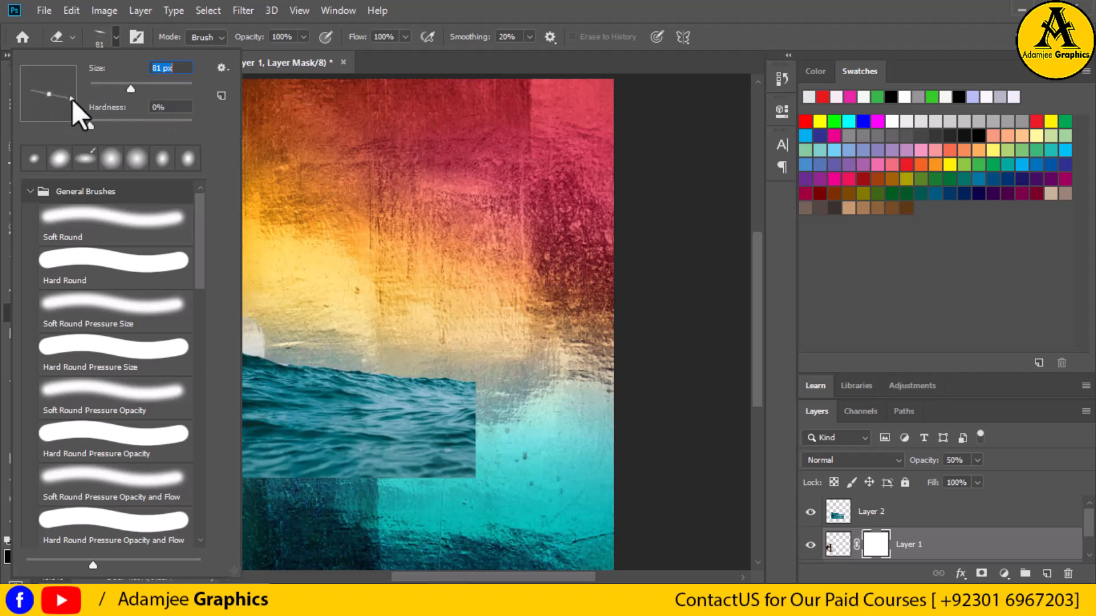
{"action": "left_click_drag", "start_coordinate": [73, 97], "coordinate": [74, 93]}
{"action": "left_click_drag", "start_coordinate": [49, 98], "coordinate": [49, 105]}
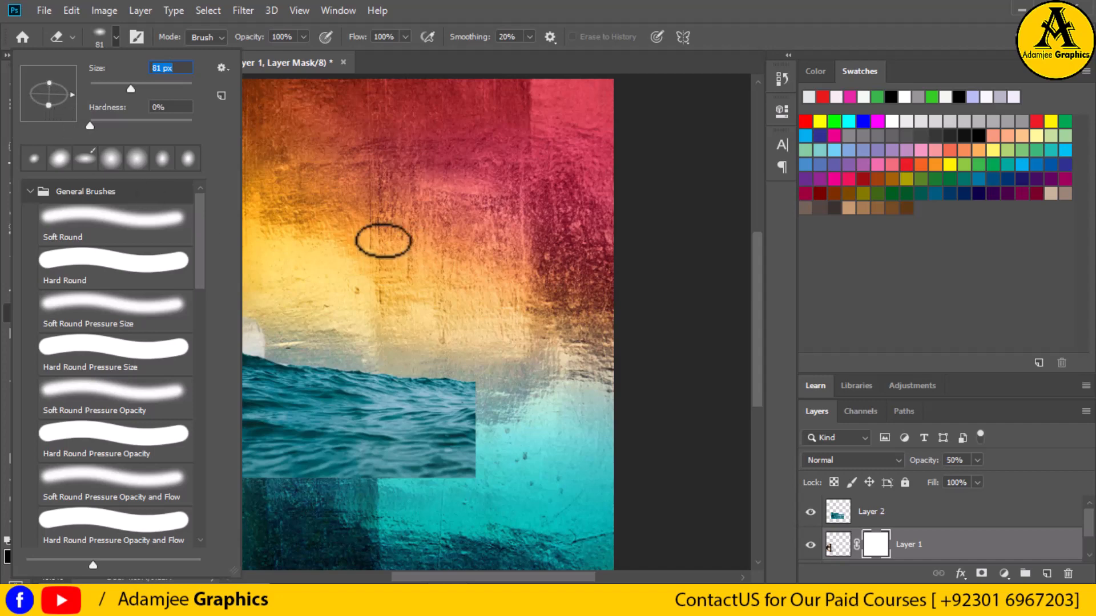
{"action": "key", "text": "Return"}
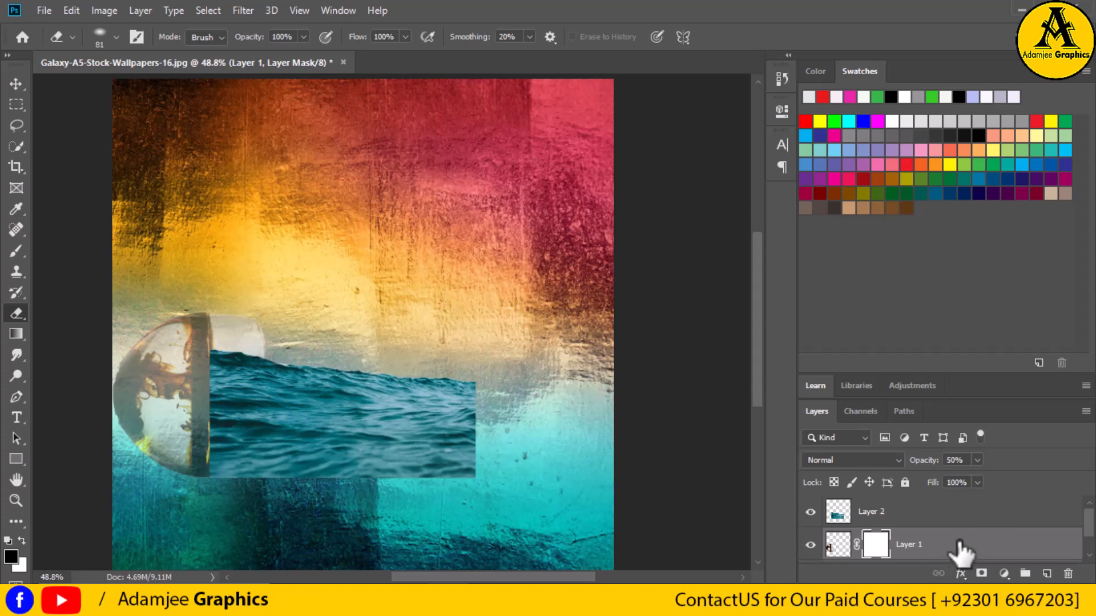
Step: Erase the pale glass rim showing above the sea directly on Layer 1's image instead of its mask
{"action": "left_click", "coordinate": [838, 544]}
{"action": "mouse_move", "coordinate": [228, 318]}
{"action": "left_mouse_down"}
{"action": "mouse_move", "coordinate": [247, 320]}
{"action": "mouse_move", "coordinate": [233, 335]}
{"action": "mouse_move", "coordinate": [266, 344]}
{"action": "mouse_move", "coordinate": [239, 340]}
{"action": "mouse_move", "coordinate": [288, 357]}
{"action": "mouse_move", "coordinate": [228, 323]}
{"action": "mouse_move", "coordinate": [227, 337]}
{"action": "mouse_move", "coordinate": [267, 318]}
{"action": "mouse_move", "coordinate": [226, 316]}
{"action": "left_mouse_up"}
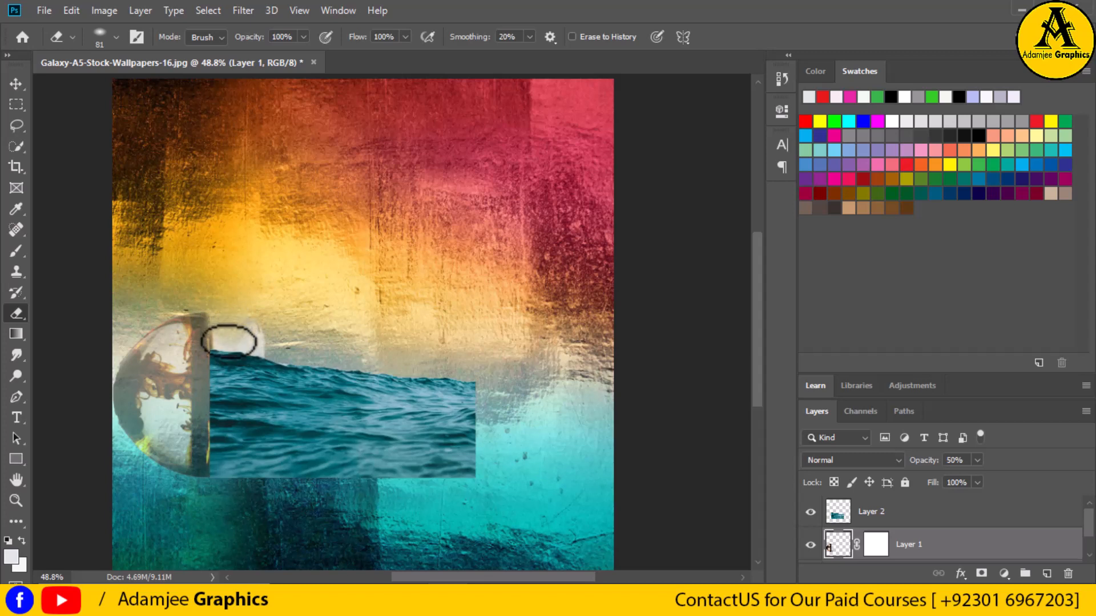
{"action": "mouse_move", "coordinate": [231, 341]}
{"action": "left_mouse_down"}
{"action": "mouse_move", "coordinate": [258, 336]}
{"action": "mouse_move", "coordinate": [264, 353]}
{"action": "mouse_move", "coordinate": [230, 347]}
{"action": "left_mouse_up"}
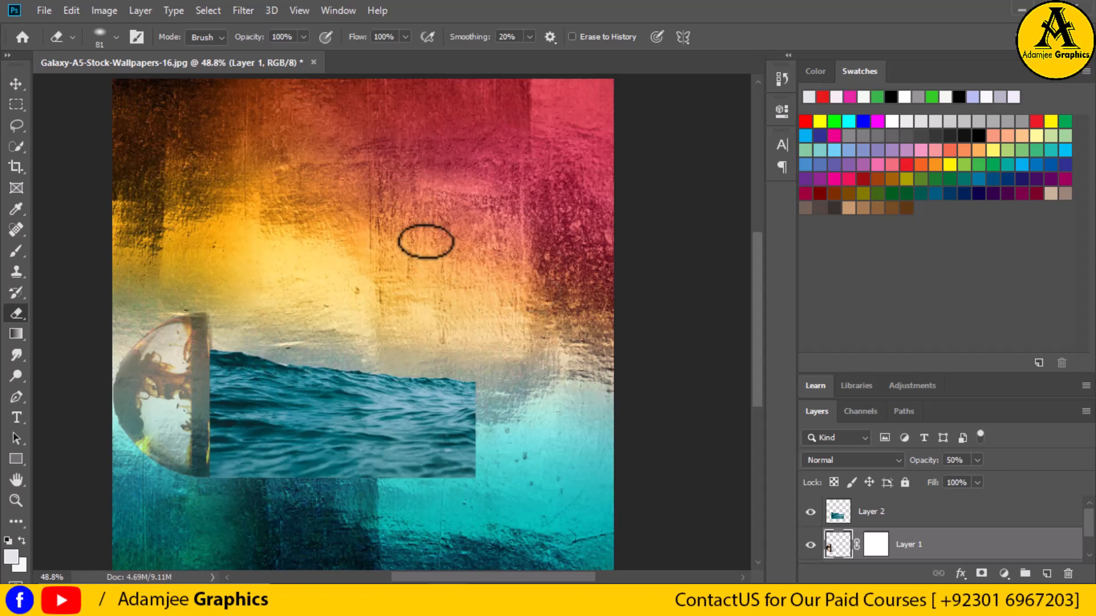
Step: Add an empty layer above the sea's Layer 2 and open the sailing ship image Screenshot (21)
{"action": "left_click", "coordinate": [920, 519]}
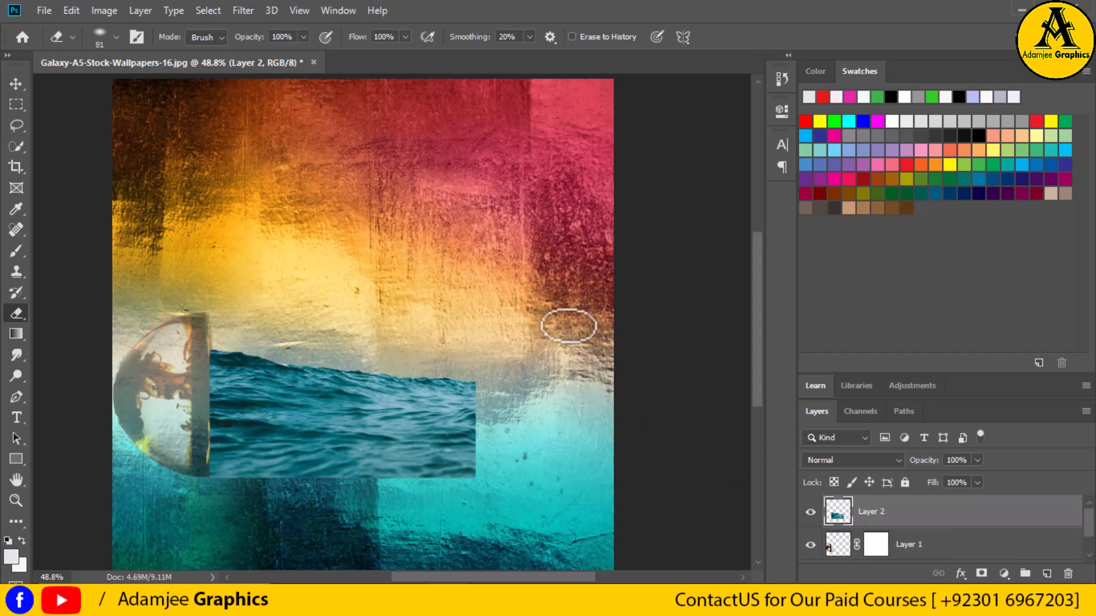
{"action": "left_click", "coordinate": [1048, 575]}
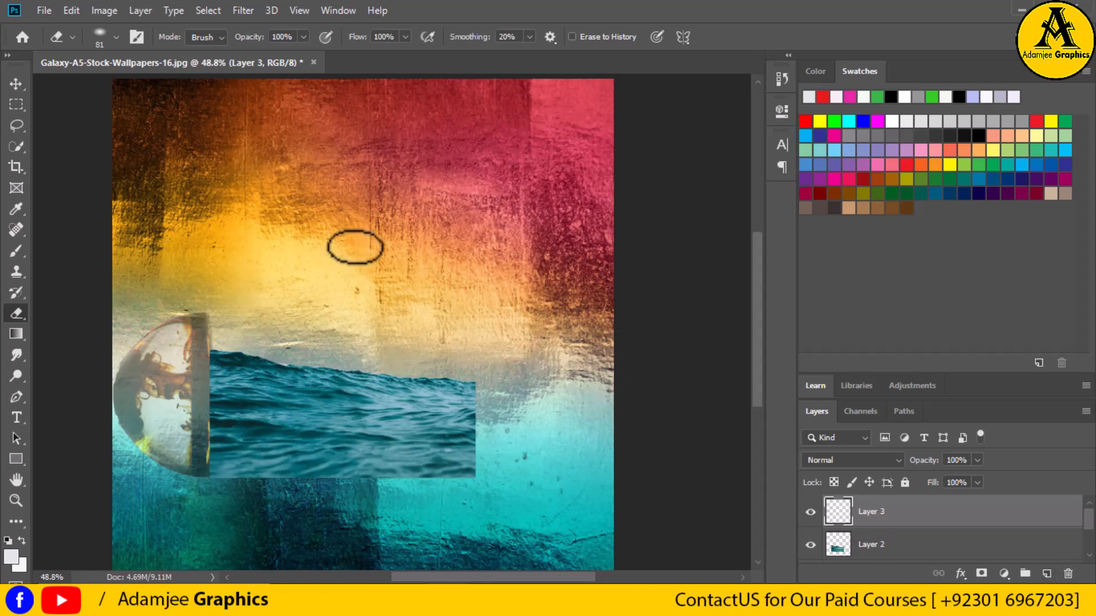
{"action": "key", "text": "ctrl+o"}
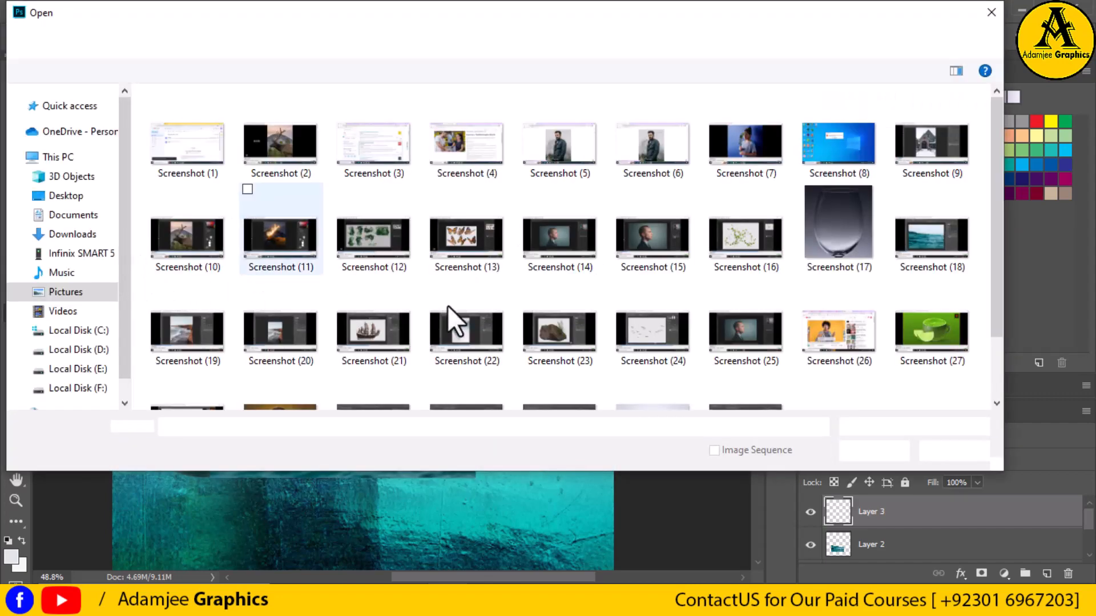
{"action": "left_click", "coordinate": [383, 355]}
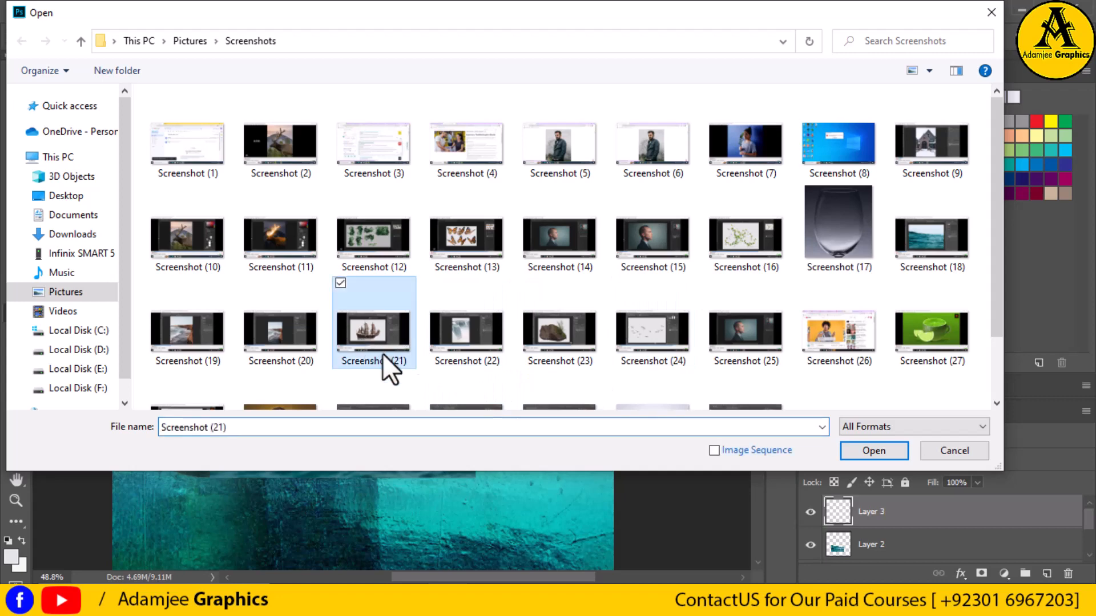
{"action": "left_click", "coordinate": [885, 451]}
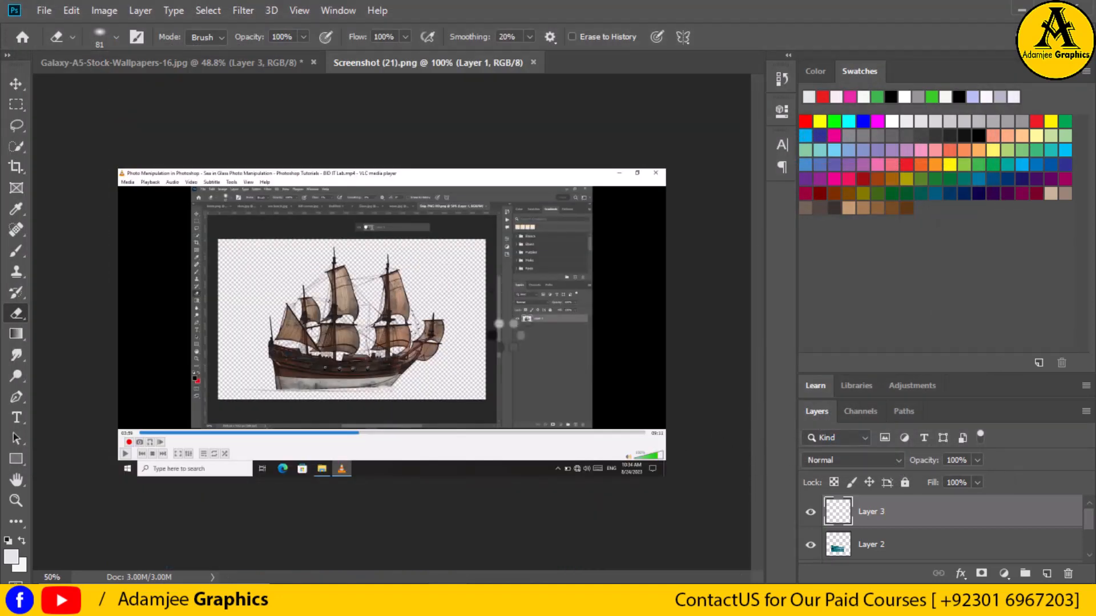
Step: Select the sailing ship's sails, masts and hull with the Quick Selection tool and switch it to subtract from the selection
{"action": "left_click", "coordinate": [16, 146]}
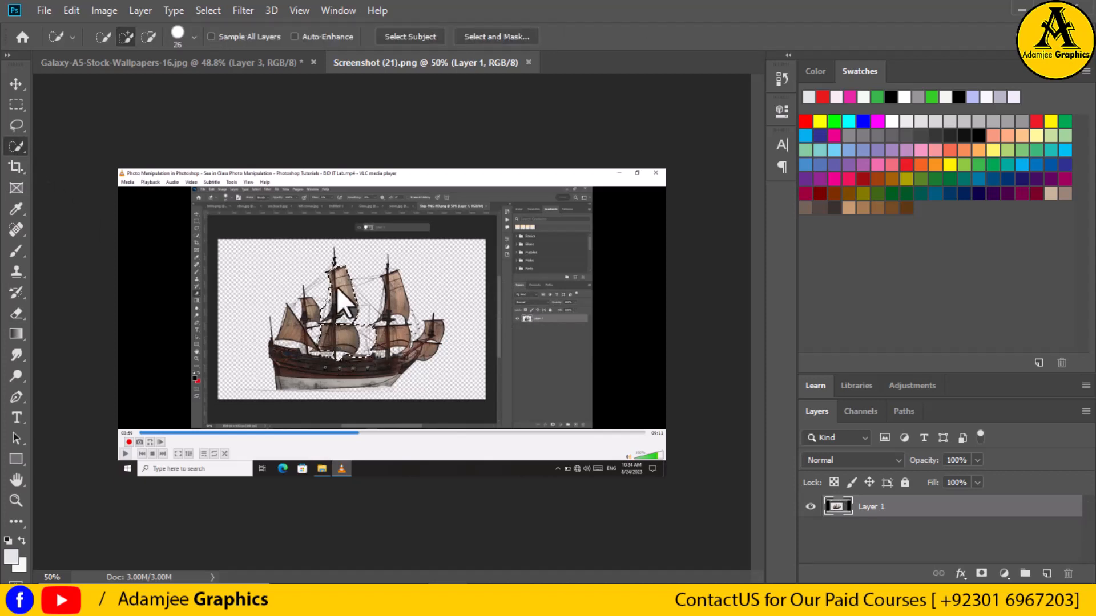
{"action": "mouse_move", "coordinate": [337, 286]}
{"action": "left_mouse_down"}
{"action": "mouse_move", "coordinate": [300, 339]}
{"action": "mouse_move", "coordinate": [292, 380]}
{"action": "mouse_move", "coordinate": [357, 372]}
{"action": "mouse_move", "coordinate": [422, 351]}
{"action": "mouse_move", "coordinate": [434, 332]}
{"action": "mouse_move", "coordinate": [390, 328]}
{"action": "mouse_move", "coordinate": [393, 297]}
{"action": "mouse_move", "coordinate": [390, 327]}
{"action": "mouse_move", "coordinate": [340, 355]}
{"action": "left_mouse_up"}
{"action": "left_click", "coordinate": [306, 300]}
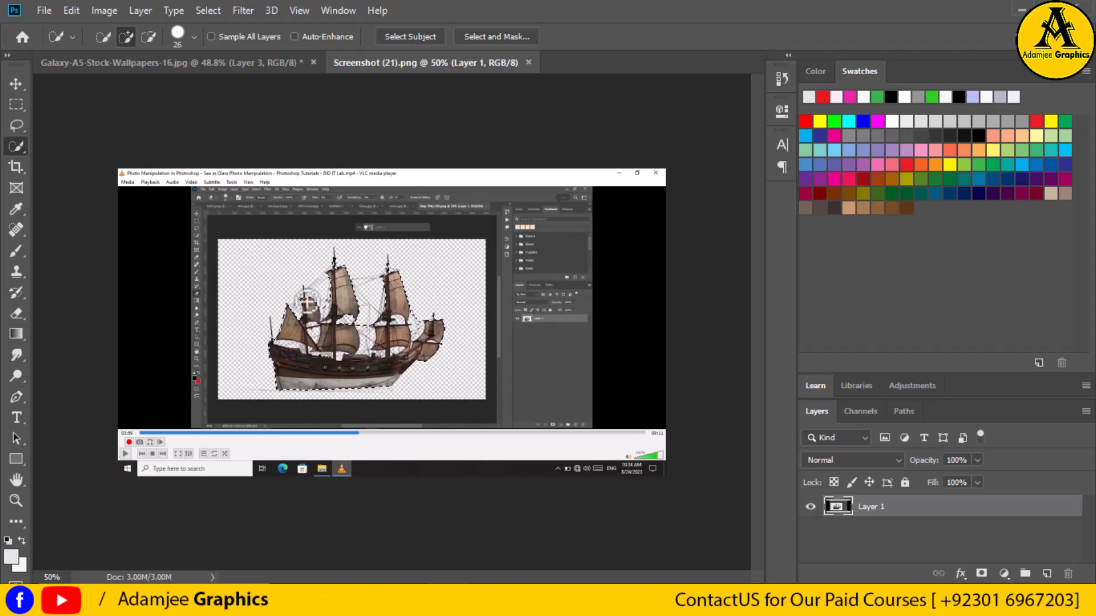
{"action": "left_click", "coordinate": [306, 298]}
{"action": "left_click", "coordinate": [306, 300]}
{"action": "left_click", "coordinate": [307, 298]}
{"action": "left_click", "coordinate": [305, 297]}
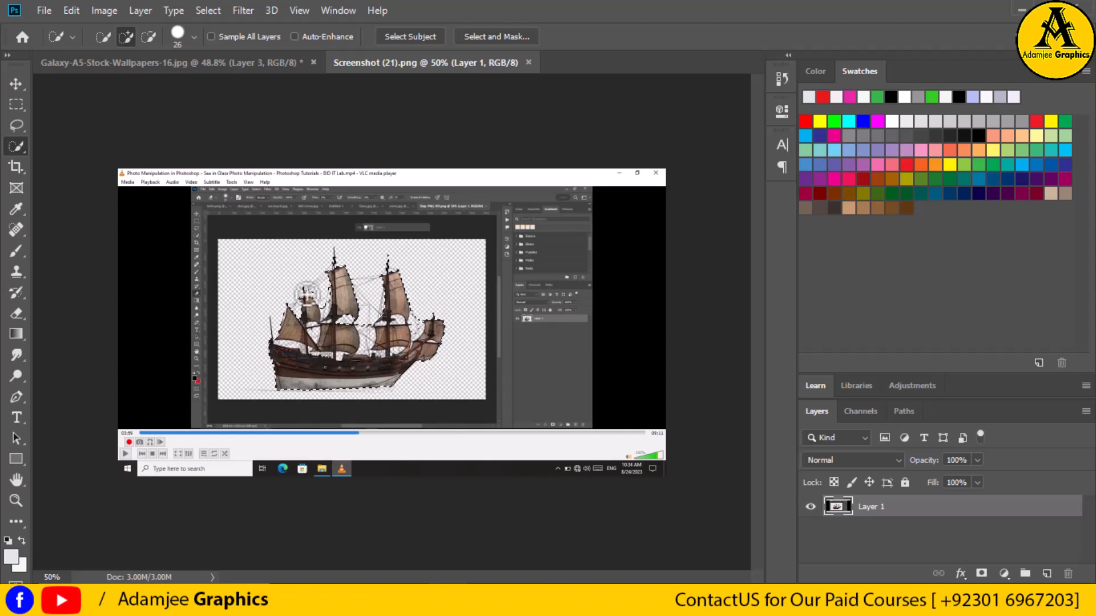
{"action": "left_click", "coordinate": [149, 37]}
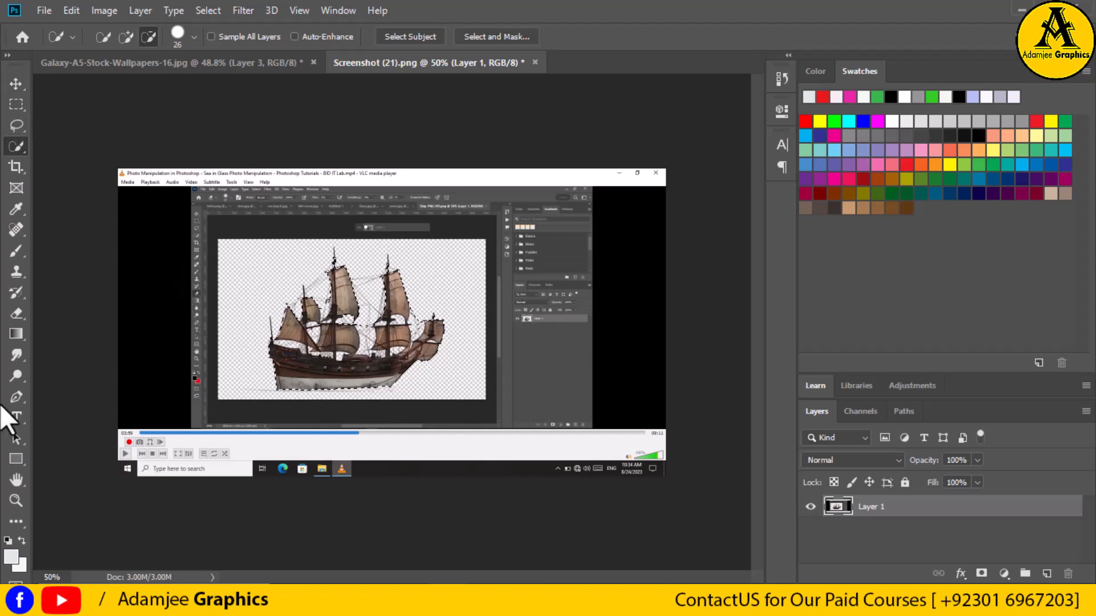
Step: Move the selected ship into the wallpaper document and scale it to about 47.21% on the lower middle of the sea
{"action": "left_click", "coordinate": [7, 77]}
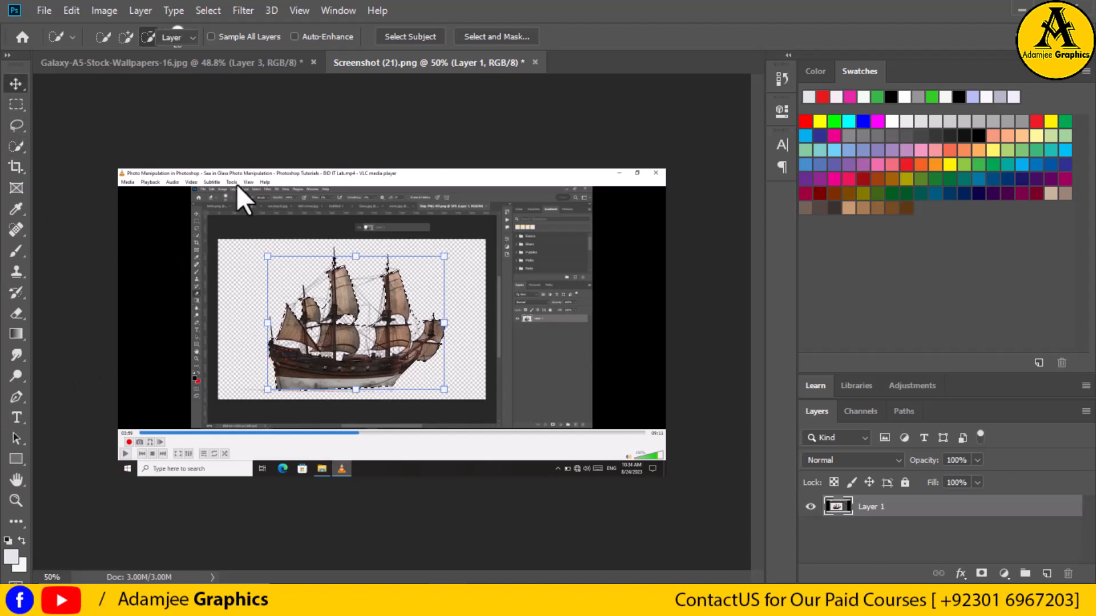
{"action": "left_click_drag", "start_coordinate": [215, 230], "coordinate": [310, 409]}
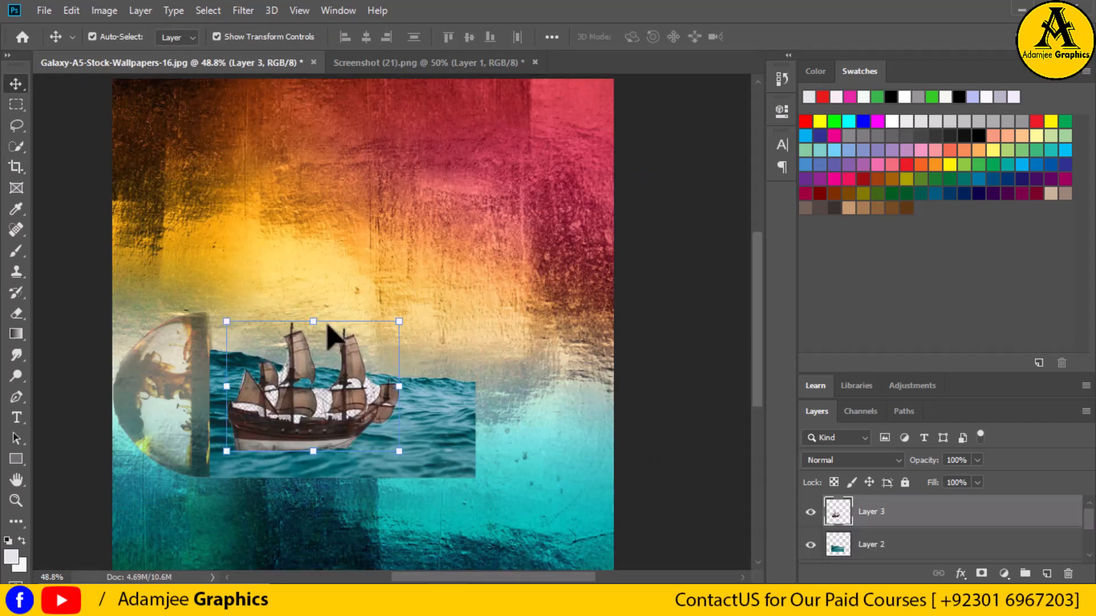
{"action": "left_click_drag", "start_coordinate": [313, 321], "coordinate": [337, 358]}
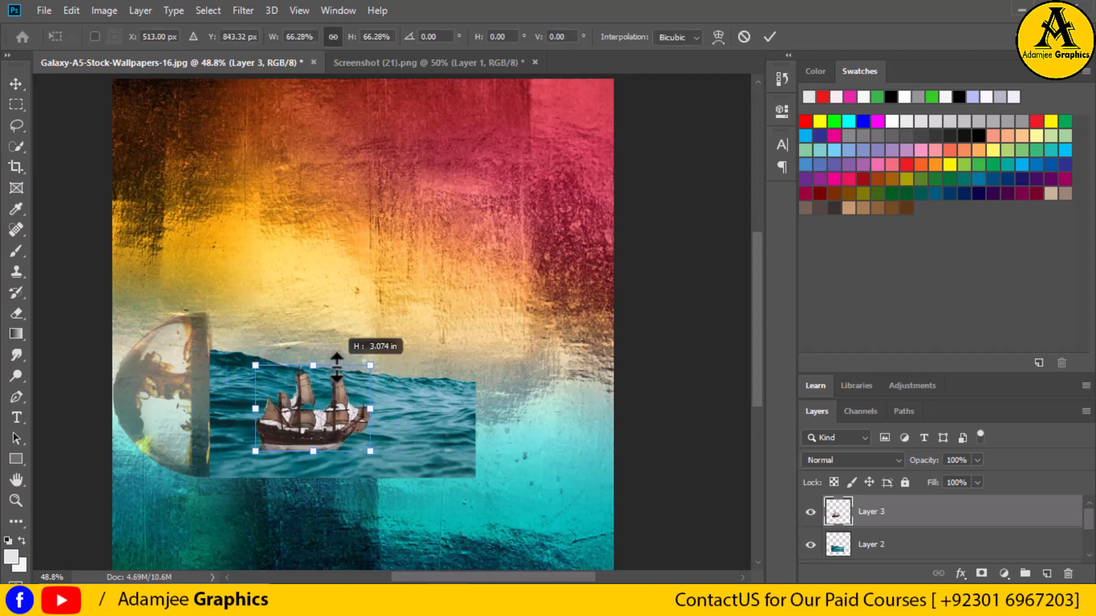
{"action": "left_click_drag", "start_coordinate": [328, 424], "coordinate": [355, 438]}
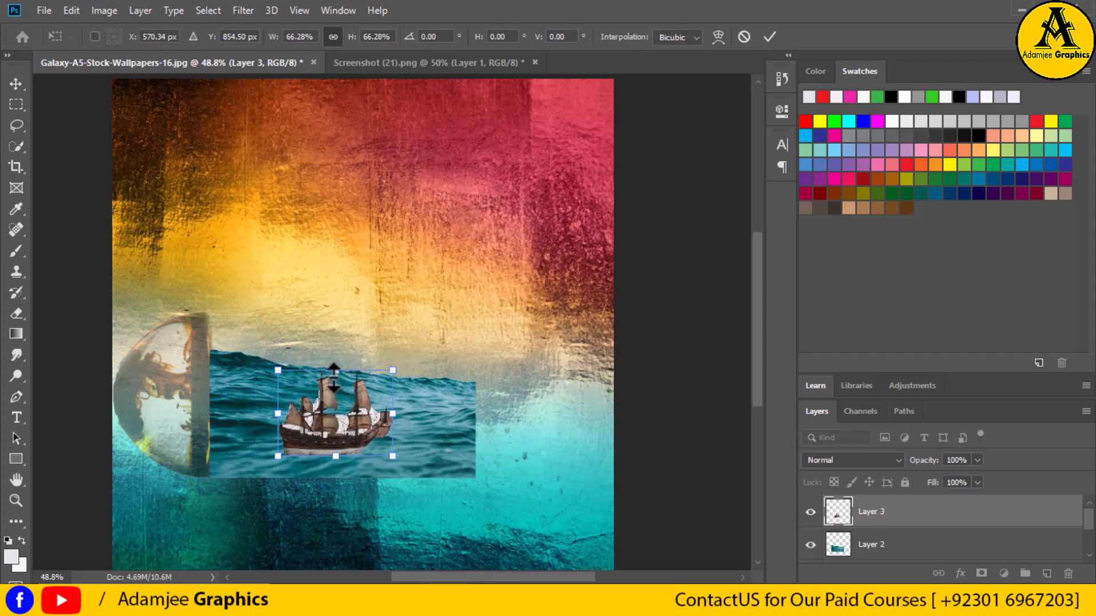
{"action": "left_click_drag", "start_coordinate": [335, 371], "coordinate": [372, 437]}
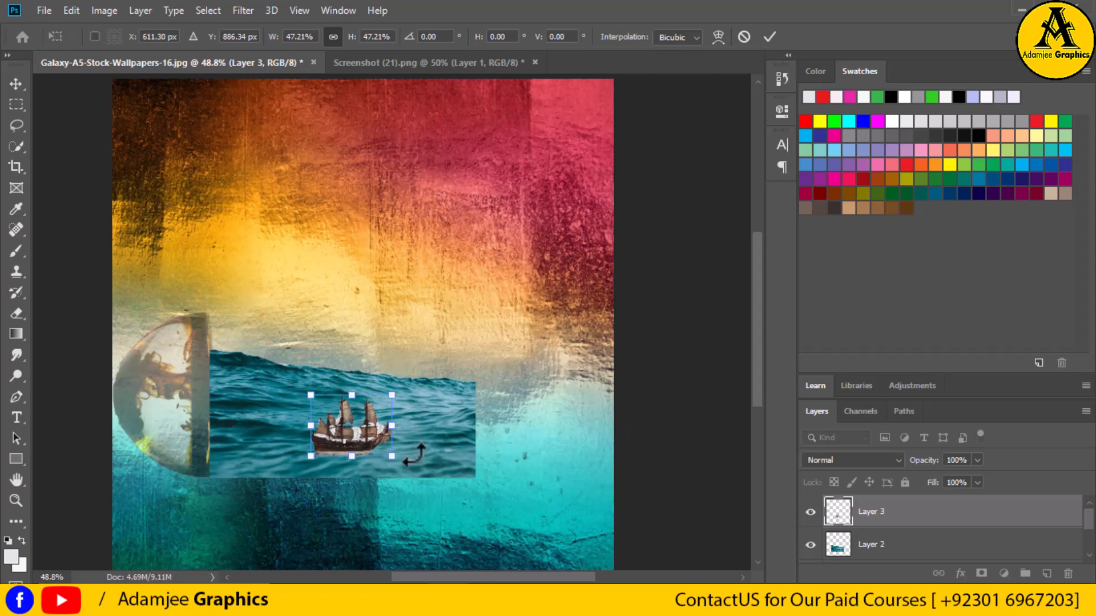
{"action": "left_click", "coordinate": [487, 524]}
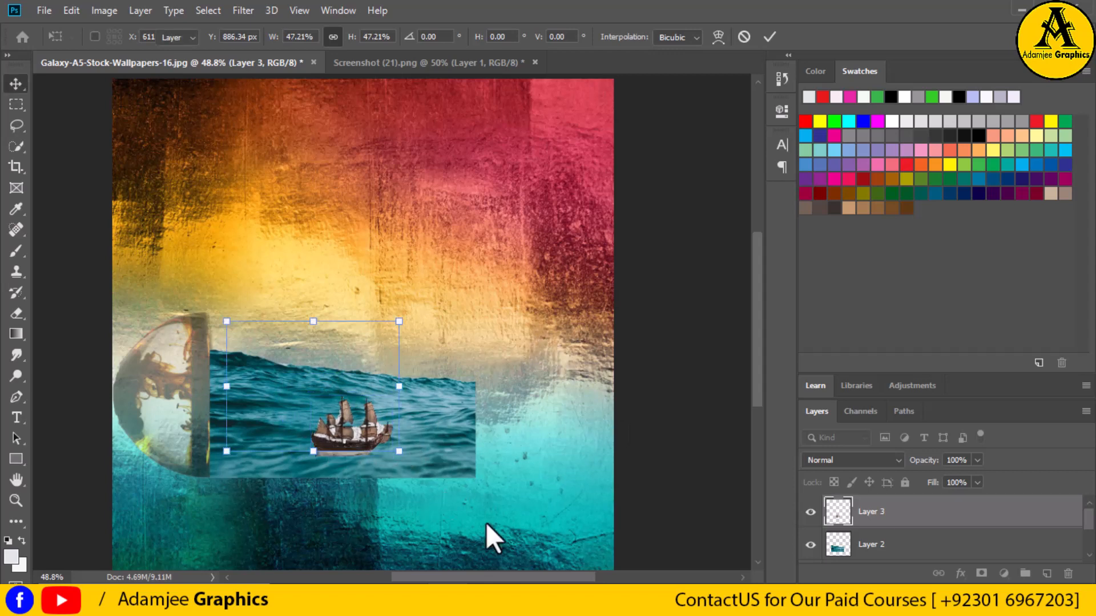
{"action": "left_click", "coordinate": [464, 440]}
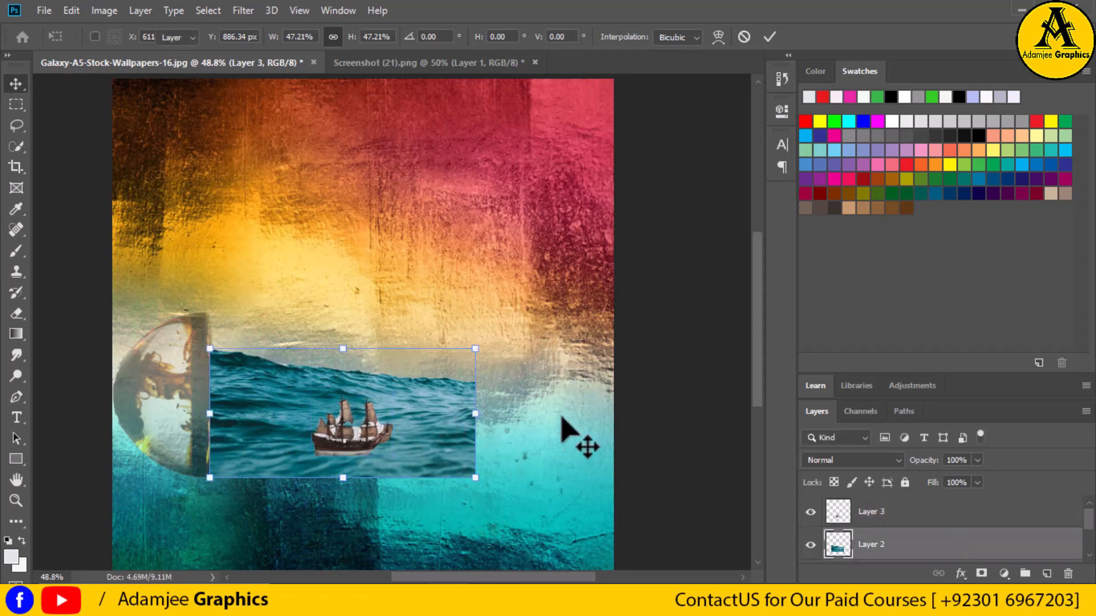
{"action": "left_click", "coordinate": [562, 418]}
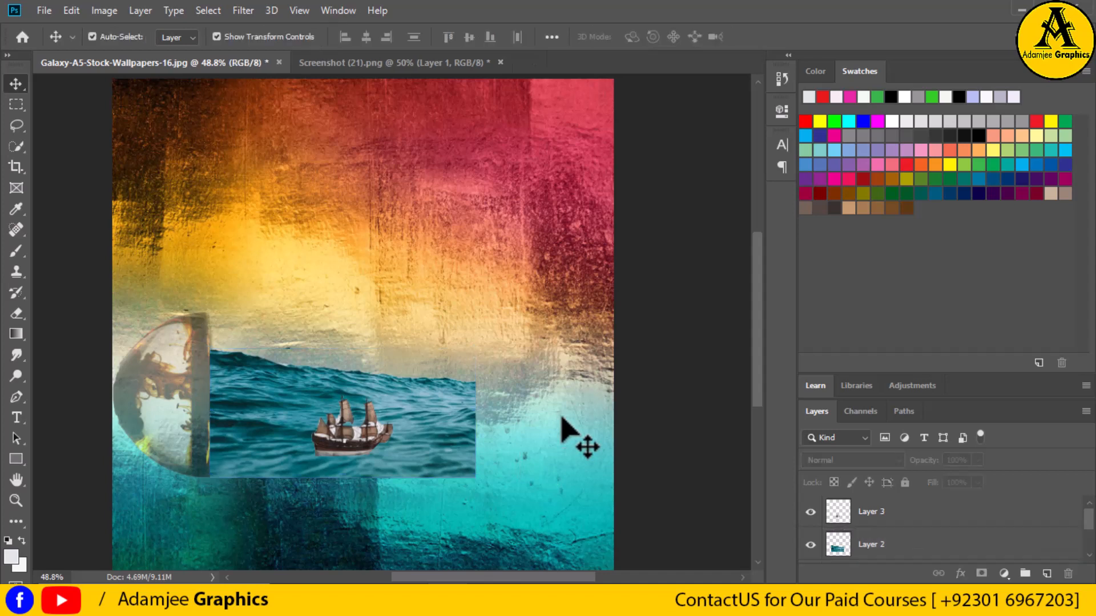
{"action": "left_click", "coordinate": [912, 521]}
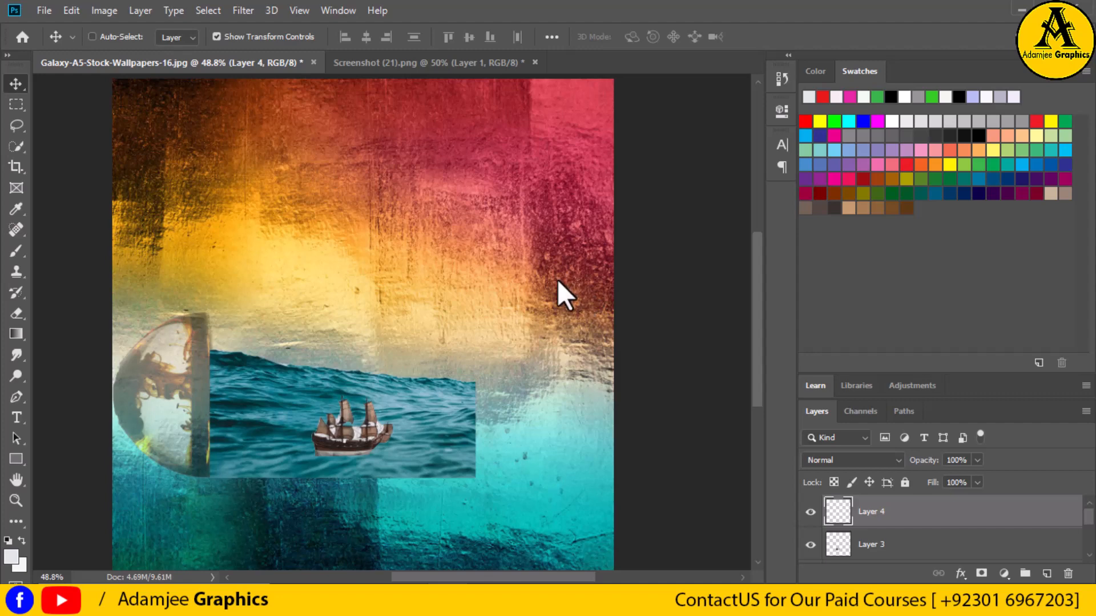
{"action": "key", "text": "ctrl+o"}
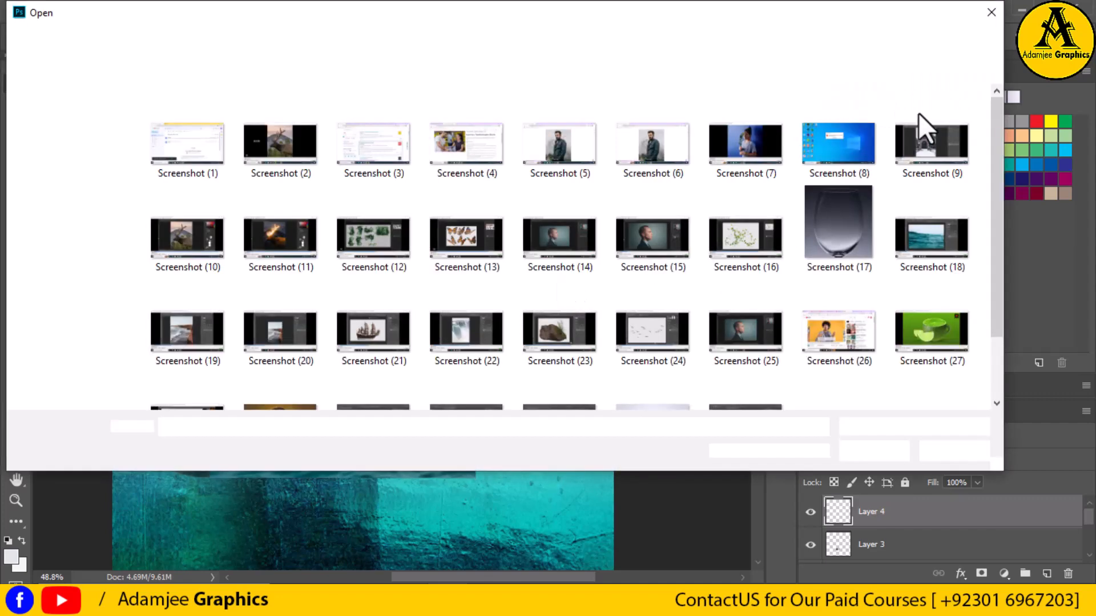
{"action": "left_click", "coordinate": [992, 13]}
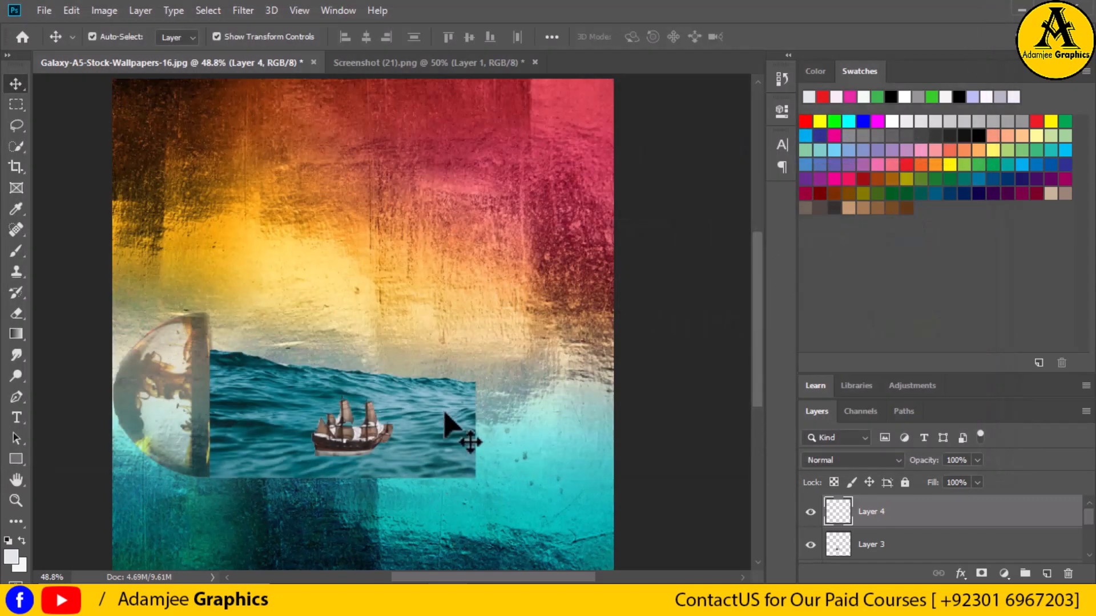
{"action": "left_click", "coordinate": [903, 545]}
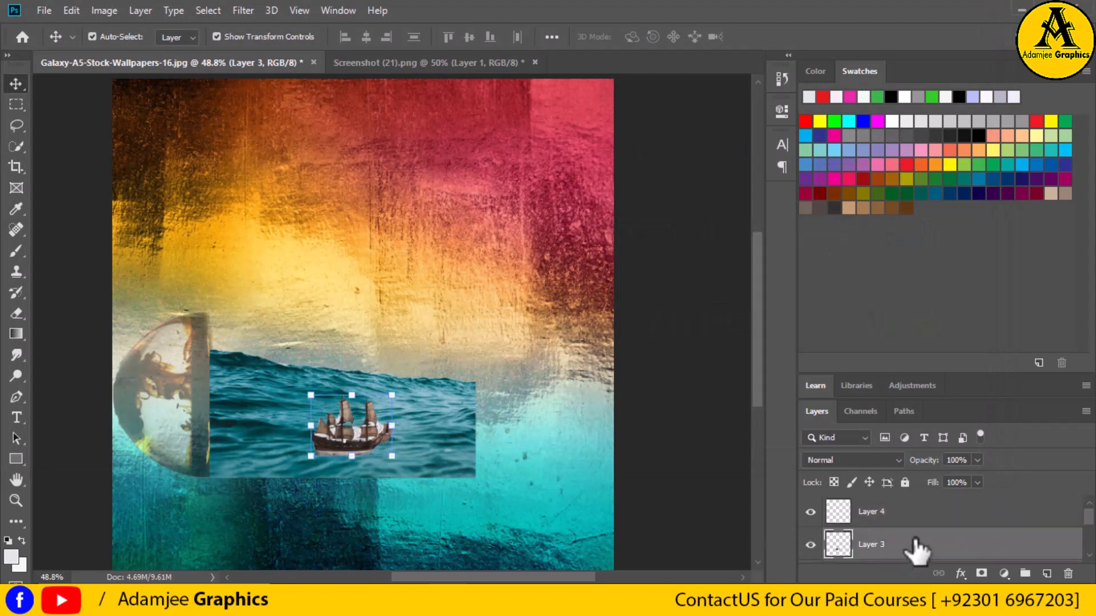
{"action": "left_click", "coordinate": [888, 515]}
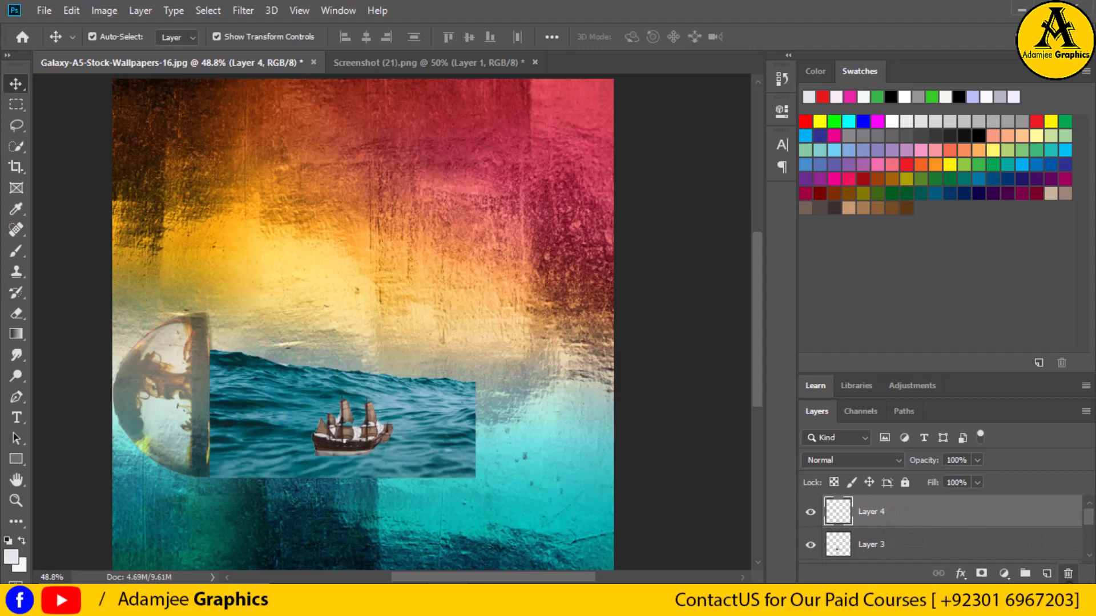
{"action": "left_click", "coordinate": [1068, 574]}
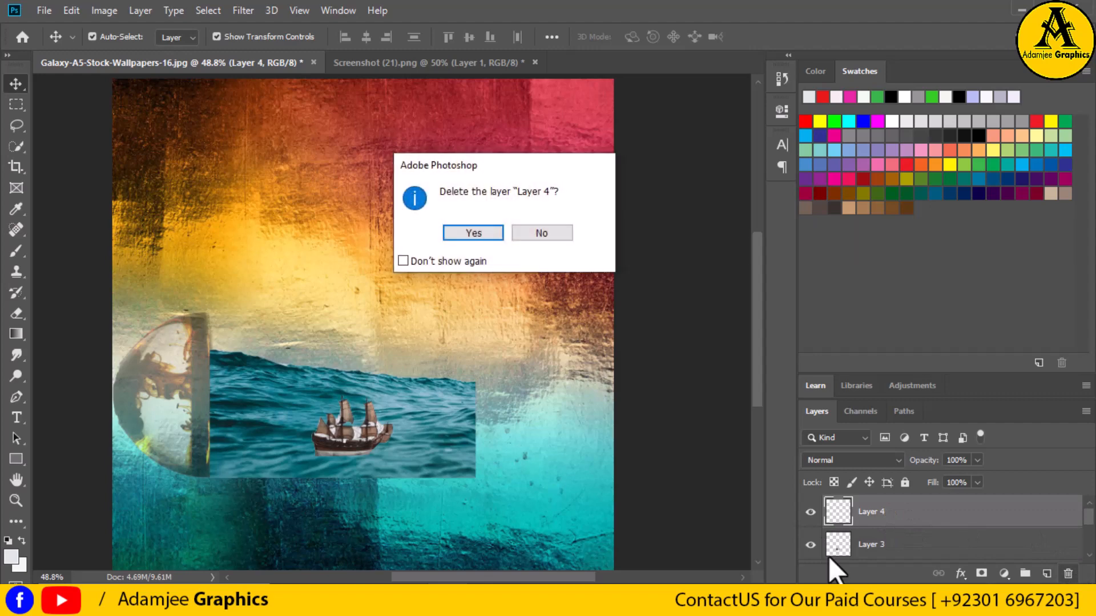
{"action": "left_click", "coordinate": [485, 238]}
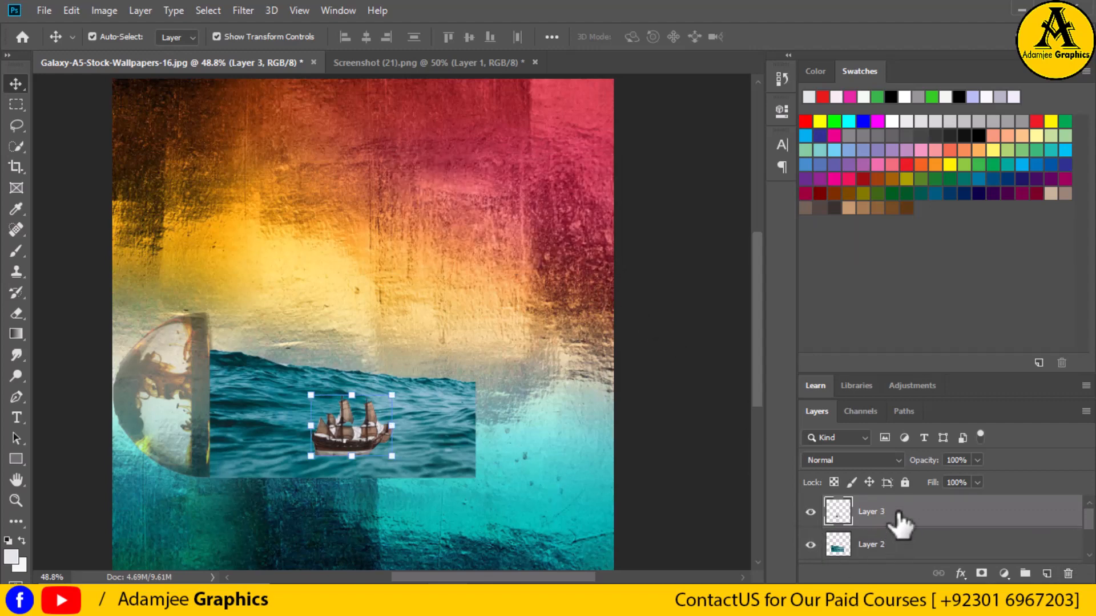
Step: Add a layer mask to the ship's Layer 3 and set the Eraser brush size to 14 px
{"action": "left_click", "coordinate": [981, 574]}
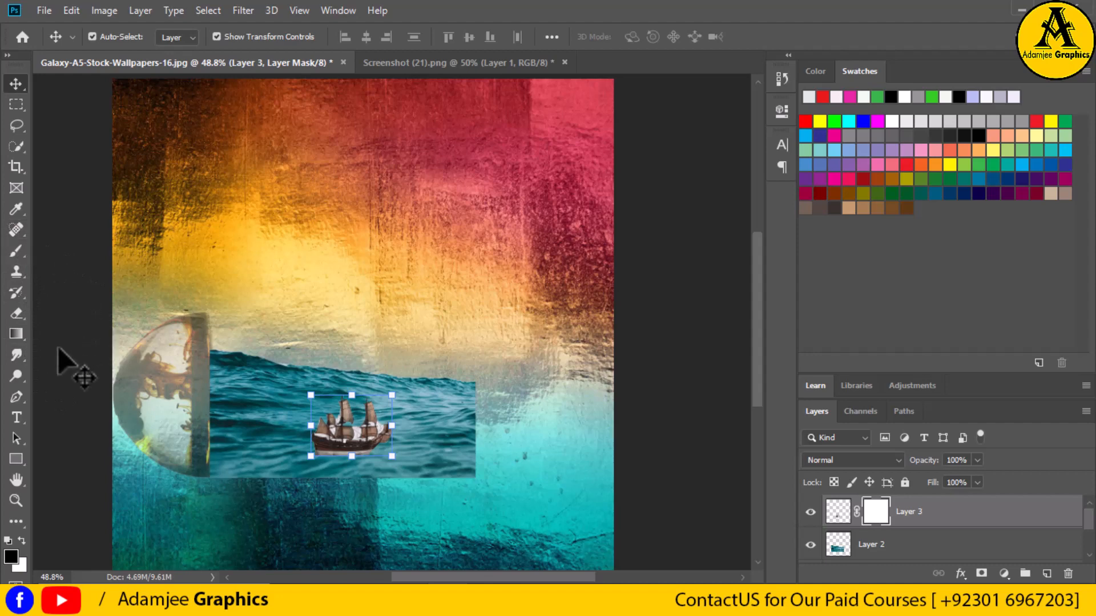
{"action": "left_click", "coordinate": [17, 314]}
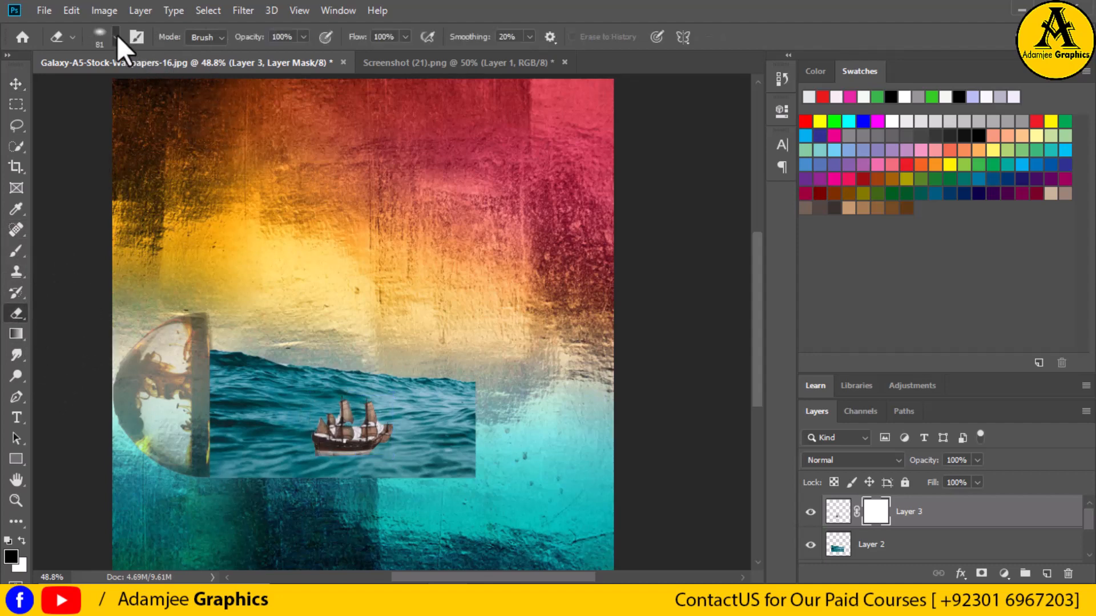
{"action": "left_click", "coordinate": [117, 37]}
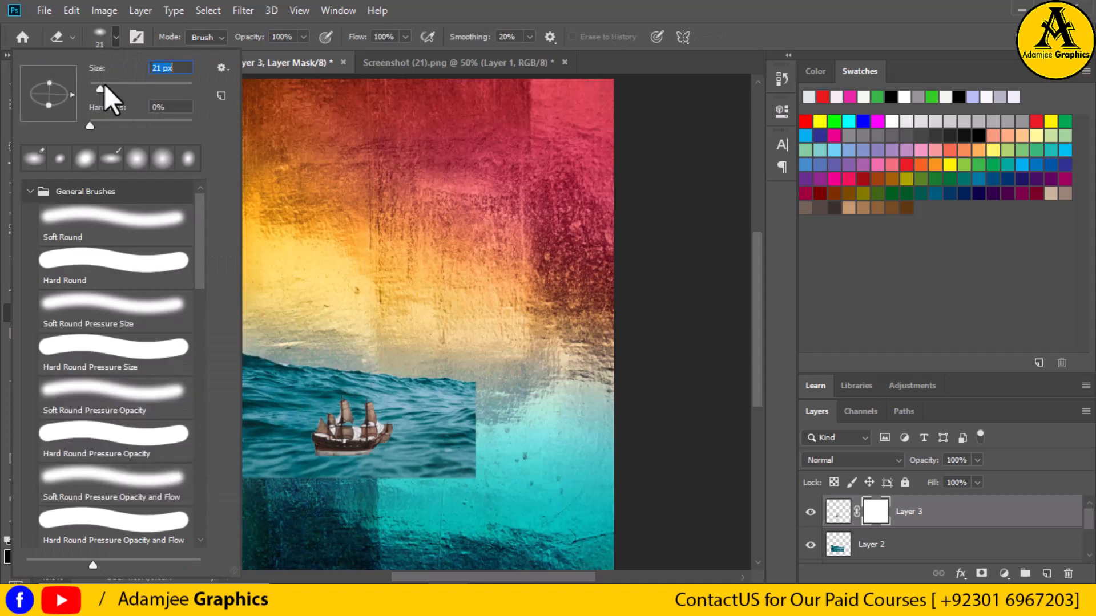
{"action": "left_click_drag", "start_coordinate": [100, 89], "coordinate": [96, 89]}
{"action": "left_click", "coordinate": [678, 285]}
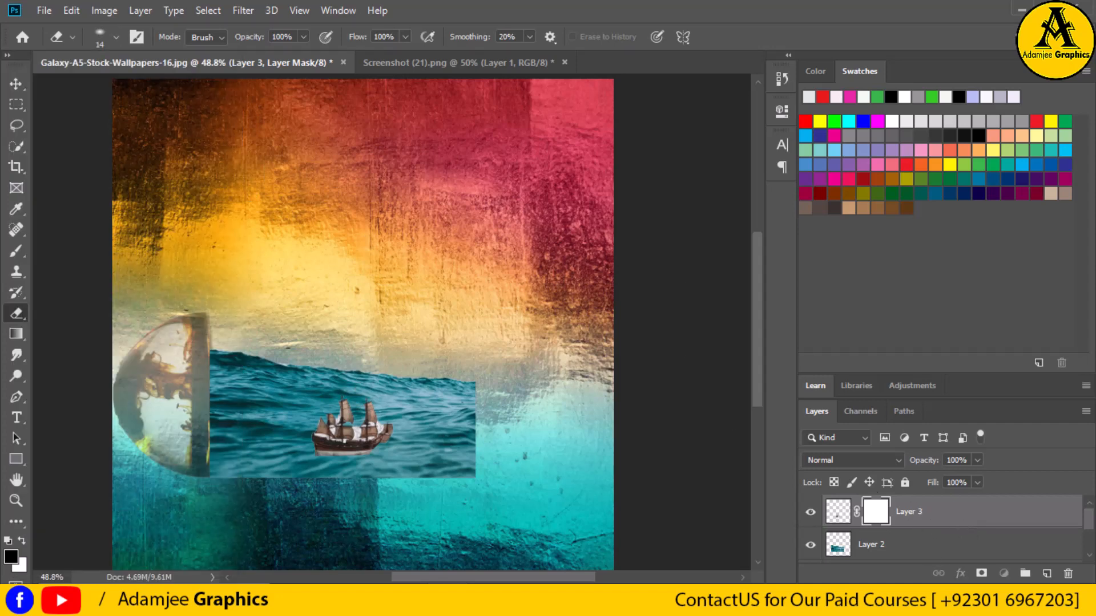
Step: Erase the leftover white checkered patches between the ship's sails, masts and hull directly on Layer 3's image
{"action": "left_click", "coordinate": [838, 511]}
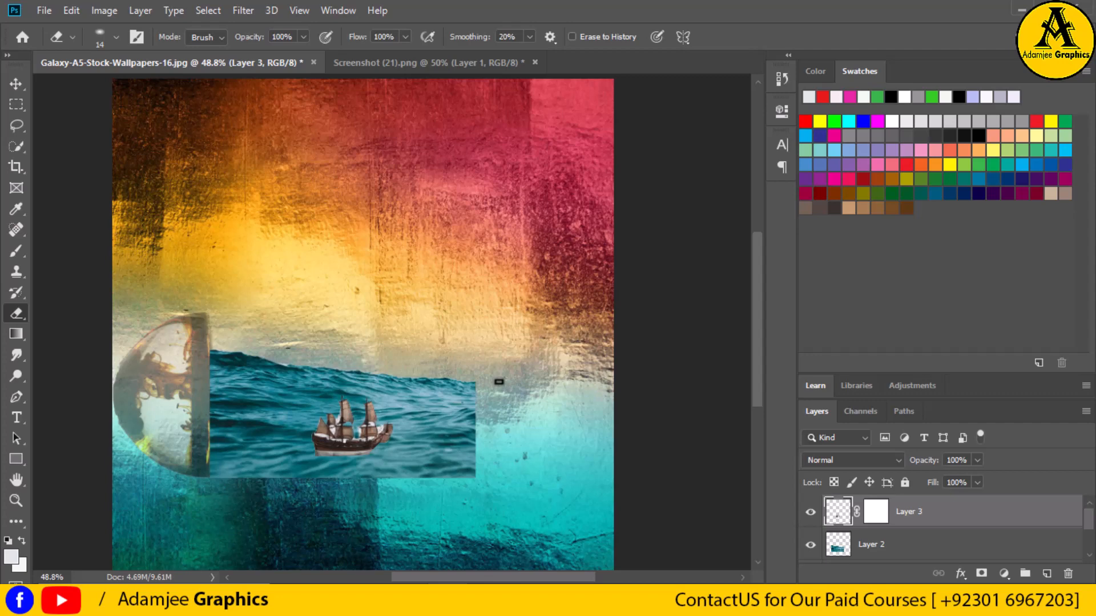
{"action": "key", "text": "ctrl+plus"}
{"action": "key", "text": "ctrl+plus"}
{"action": "key", "text": "ctrl+plus"}
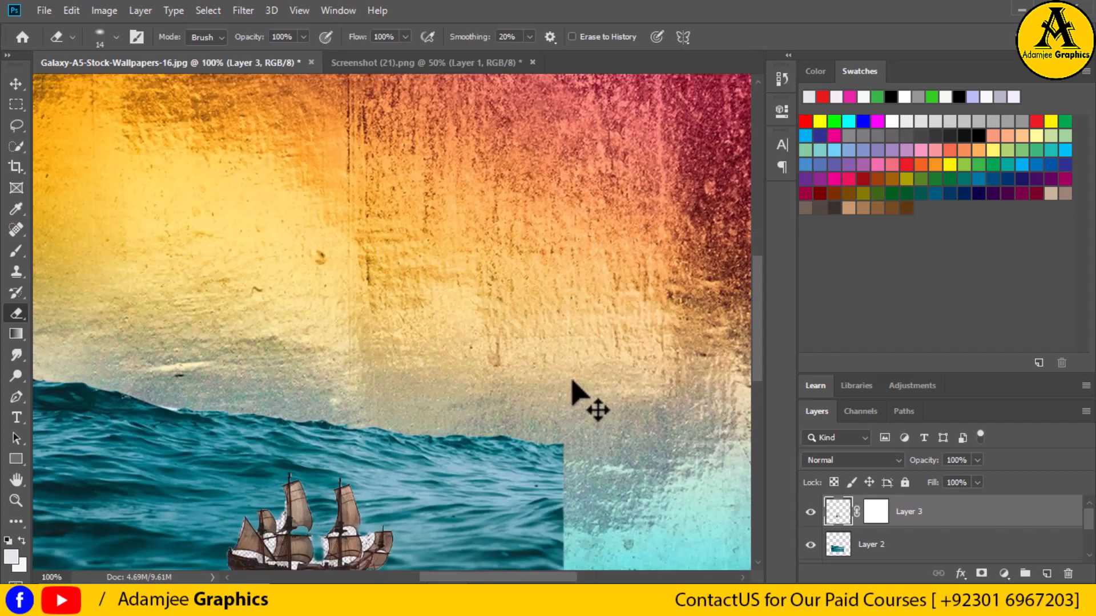
{"action": "left_click_drag", "start_coordinate": [757, 332], "coordinate": [764, 389]}
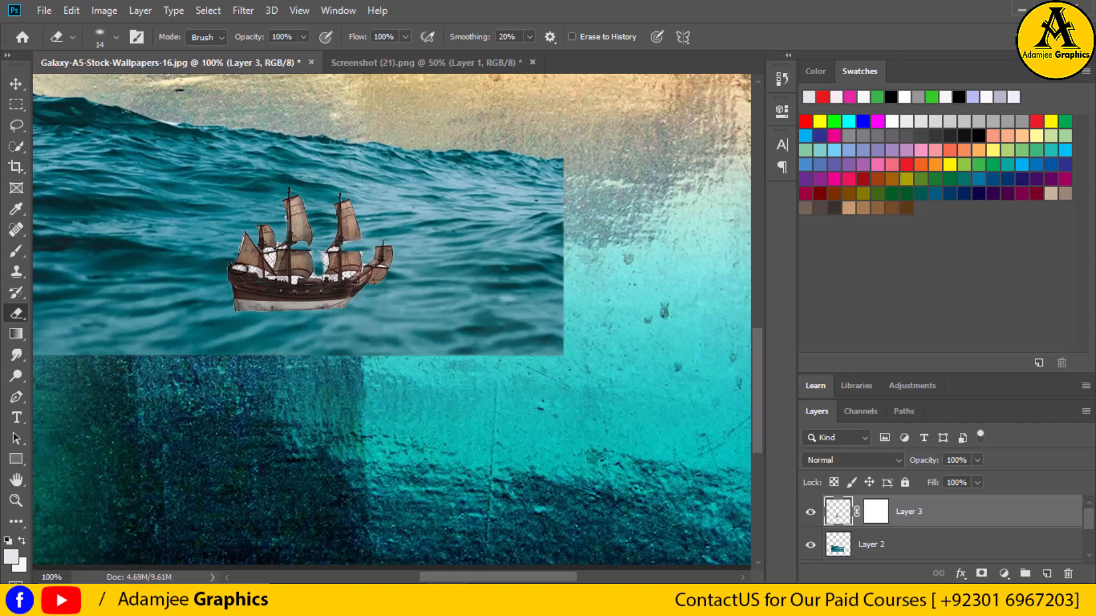
{"action": "mouse_move", "coordinate": [231, 267]}
{"action": "left_mouse_down"}
{"action": "mouse_move", "coordinate": [323, 294]}
{"action": "mouse_move", "coordinate": [298, 282]}
{"action": "left_mouse_up"}
{"action": "left_click", "coordinate": [295, 282]}
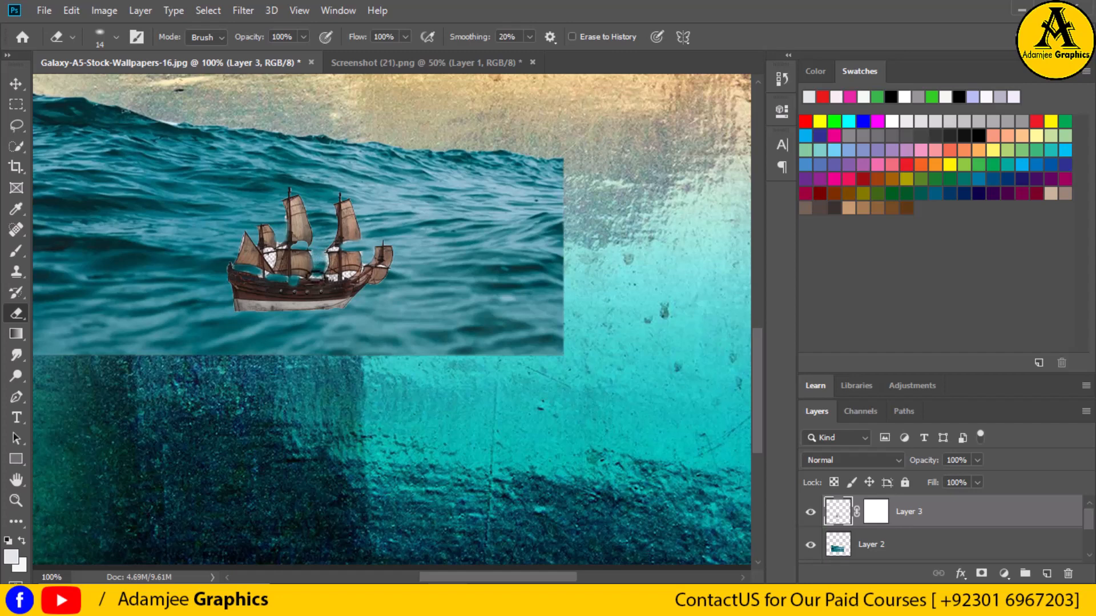
{"action": "left_click", "coordinate": [333, 279]}
{"action": "left_click", "coordinate": [351, 274]}
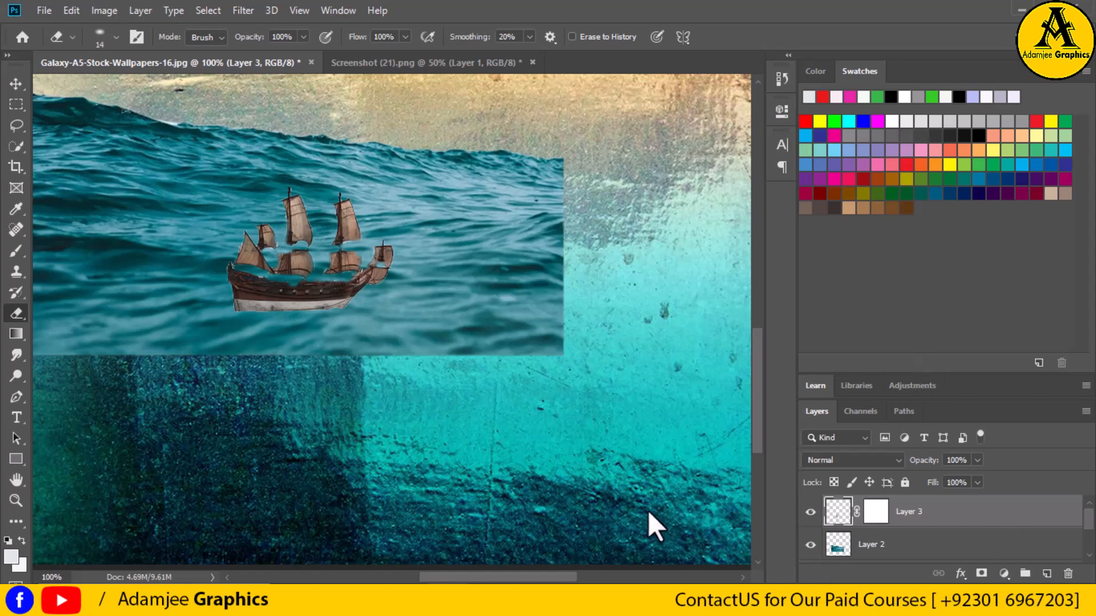
{"action": "scroll", "coordinate": [607, 485], "scroll_direction": "up", "scroll_amount": 2}
{"action": "scroll", "coordinate": [606, 484], "scroll_direction": "down", "scroll_amount": 4}
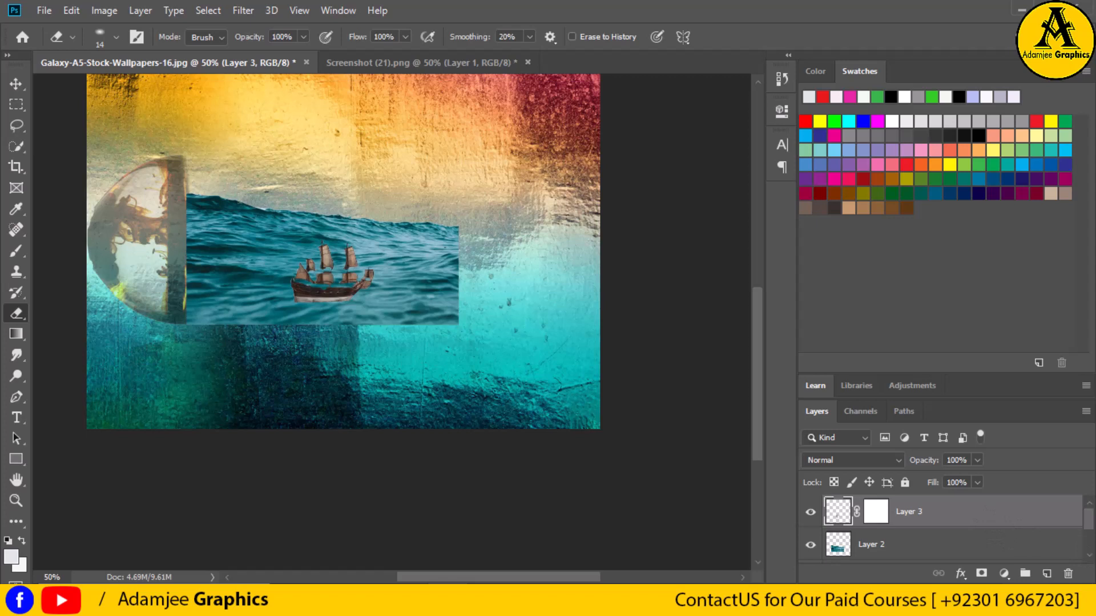
Step: Add an empty layer above the ship's Layer 3 and open the mossy rock image Screenshot (23)
{"action": "left_click", "coordinate": [1047, 573]}
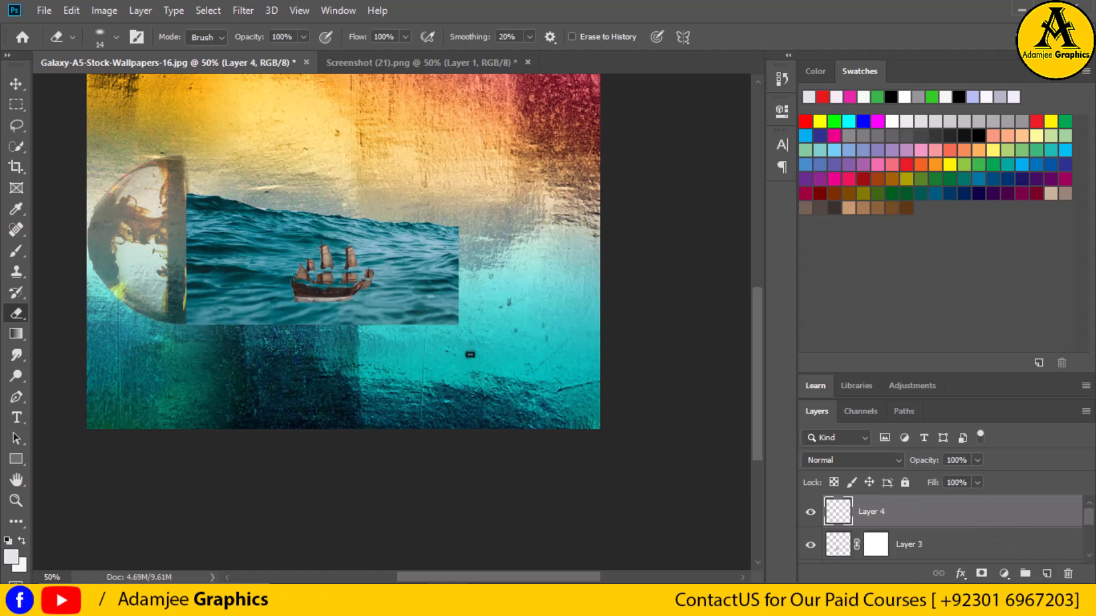
{"action": "key", "text": "ctrl+o"}
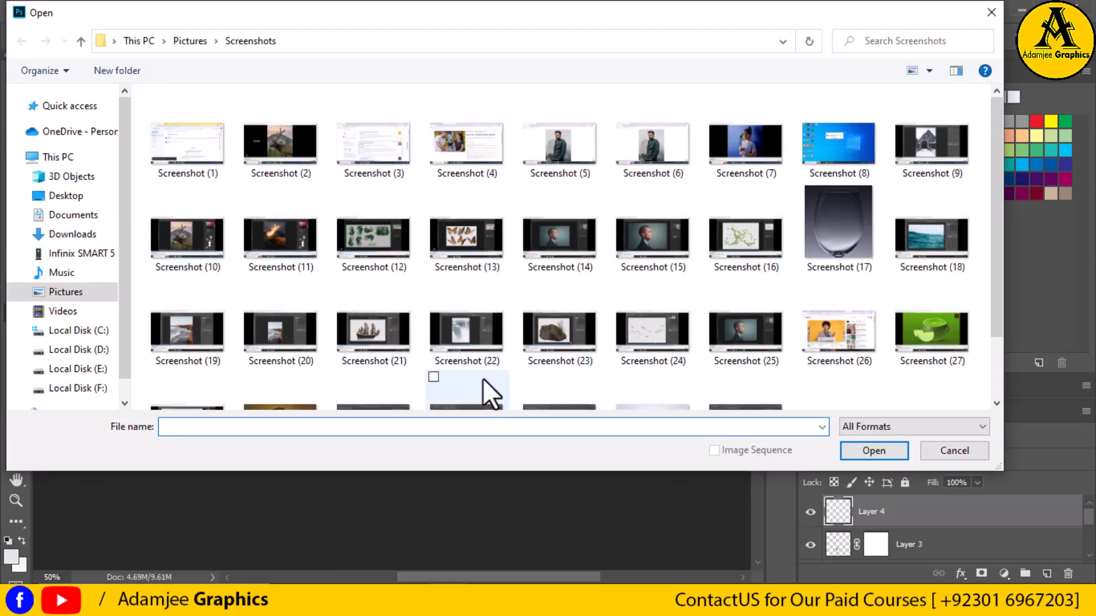
{"action": "left_click", "coordinate": [548, 356]}
{"action": "left_click", "coordinate": [874, 452]}
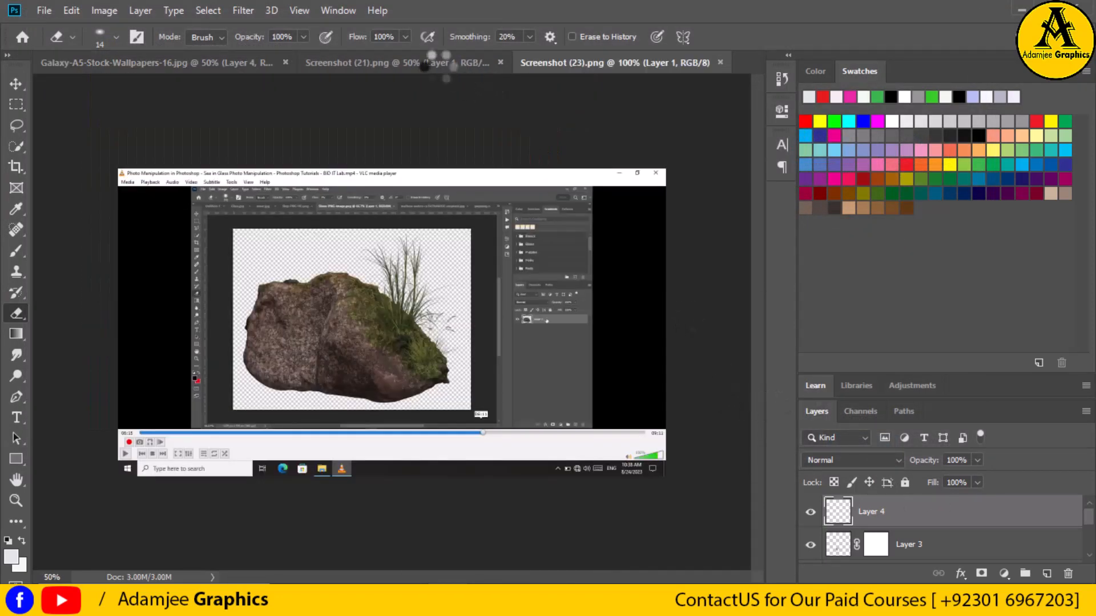
Step: Close the ship image Screenshot (21) without saving its changes
{"action": "left_click", "coordinate": [436, 64]}
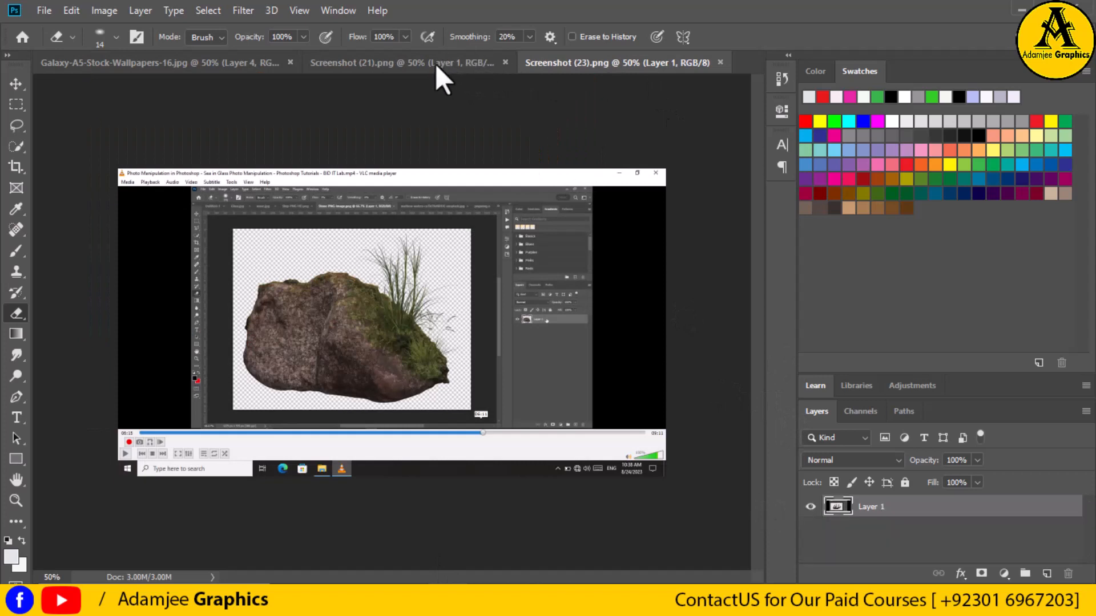
{"action": "left_click", "coordinate": [512, 63]}
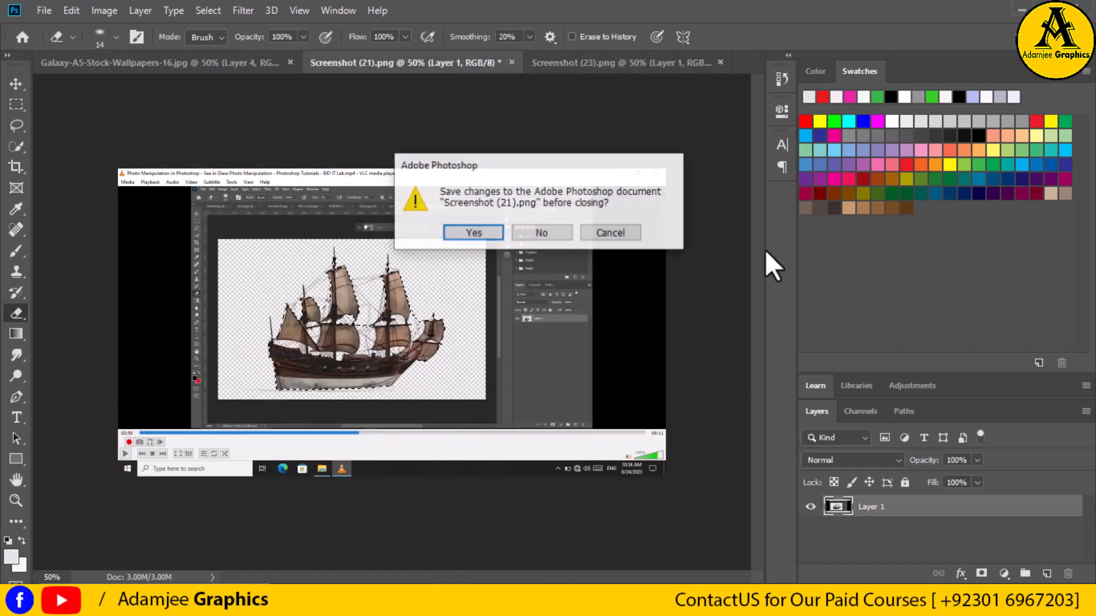
{"action": "left_click", "coordinate": [558, 238]}
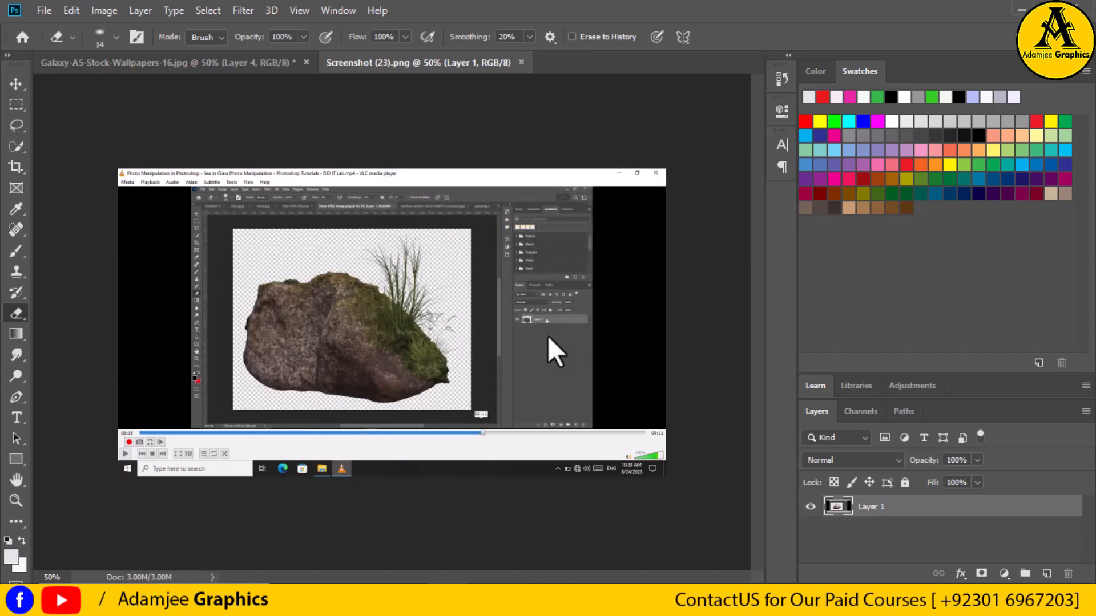
Step: Select the mossy rock and its grass with the Quick Selection tool, subtracting background around the grass tips
{"action": "left_click", "coordinate": [15, 146]}
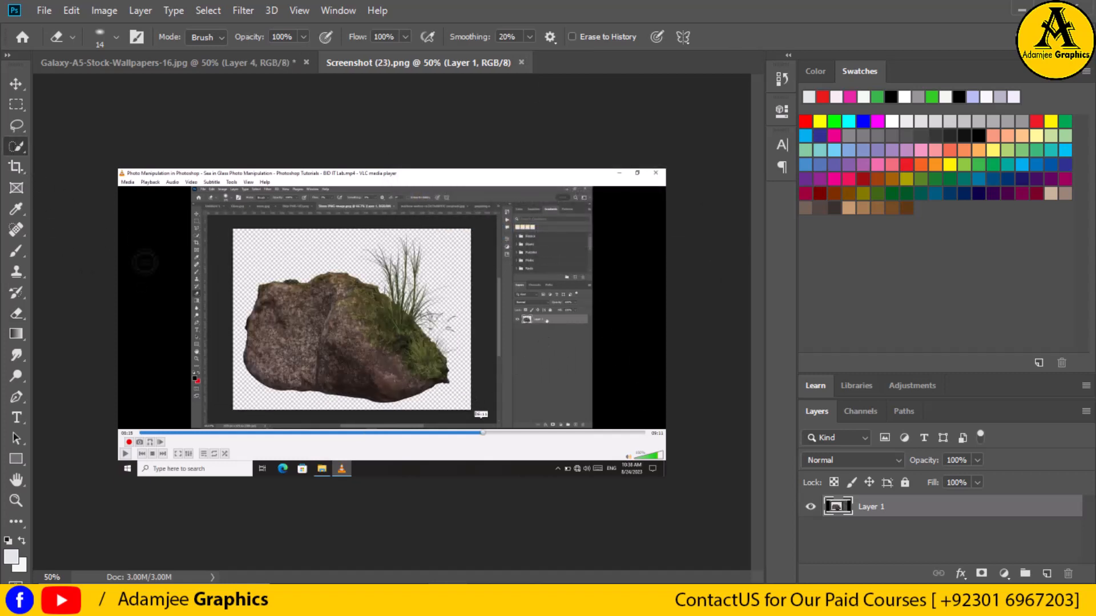
{"action": "left_click", "coordinate": [126, 37]}
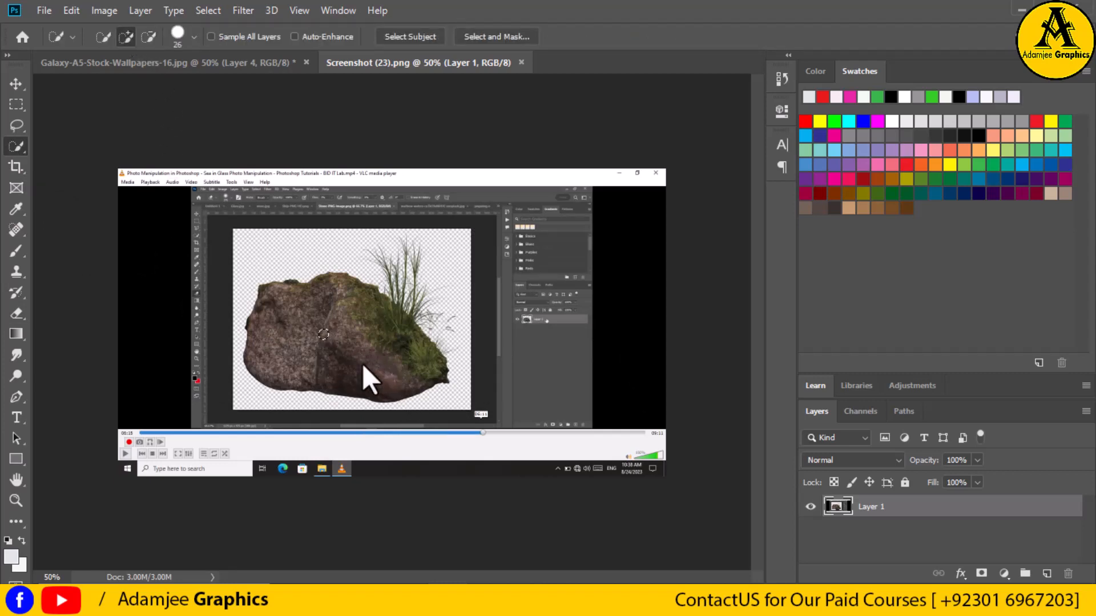
{"action": "mouse_move", "coordinate": [321, 338]}
{"action": "left_mouse_down"}
{"action": "mouse_move", "coordinate": [310, 288]}
{"action": "mouse_move", "coordinate": [353, 313]}
{"action": "mouse_move", "coordinate": [396, 306]}
{"action": "mouse_move", "coordinate": [393, 271]}
{"action": "mouse_move", "coordinate": [375, 254]}
{"action": "mouse_move", "coordinate": [413, 271]}
{"action": "mouse_move", "coordinate": [407, 245]}
{"action": "mouse_move", "coordinate": [396, 254]}
{"action": "left_mouse_up"}
{"action": "left_click", "coordinate": [149, 37]}
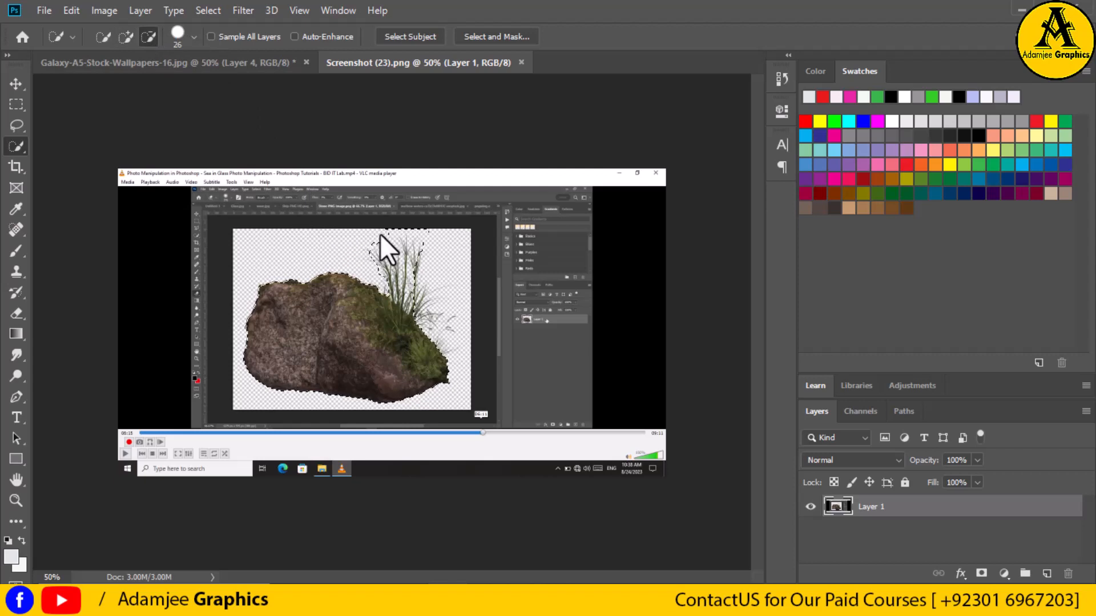
{"action": "left_click_drag", "start_coordinate": [381, 235], "coordinate": [398, 227]}
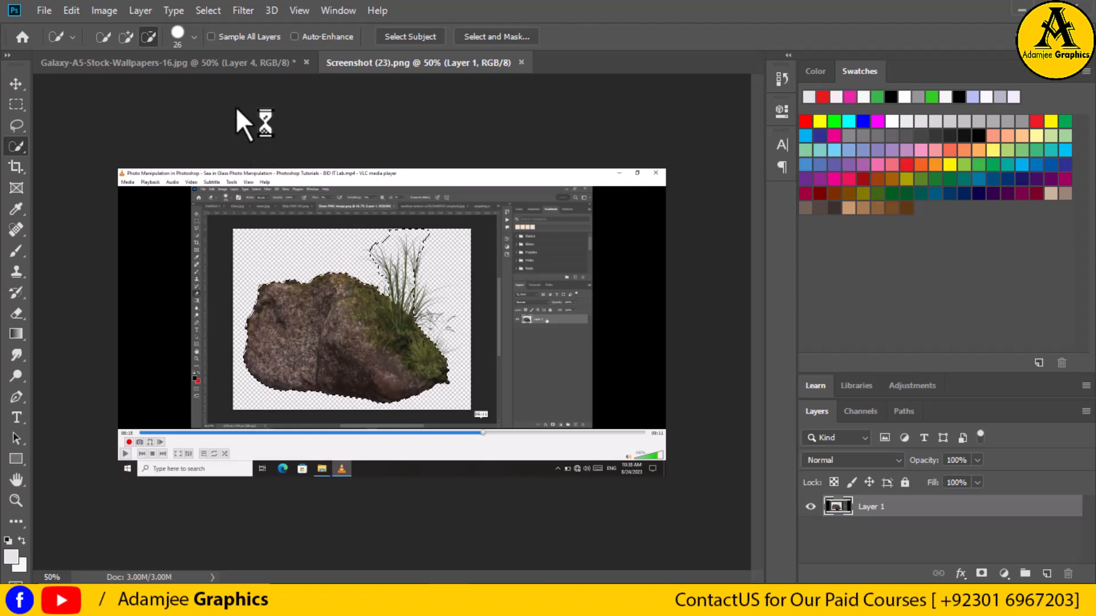
Step: Refine the rock selection around the grass, adding the fine blades beside the tuft and subtracting the surplus background
{"action": "left_click", "coordinate": [404, 226]}
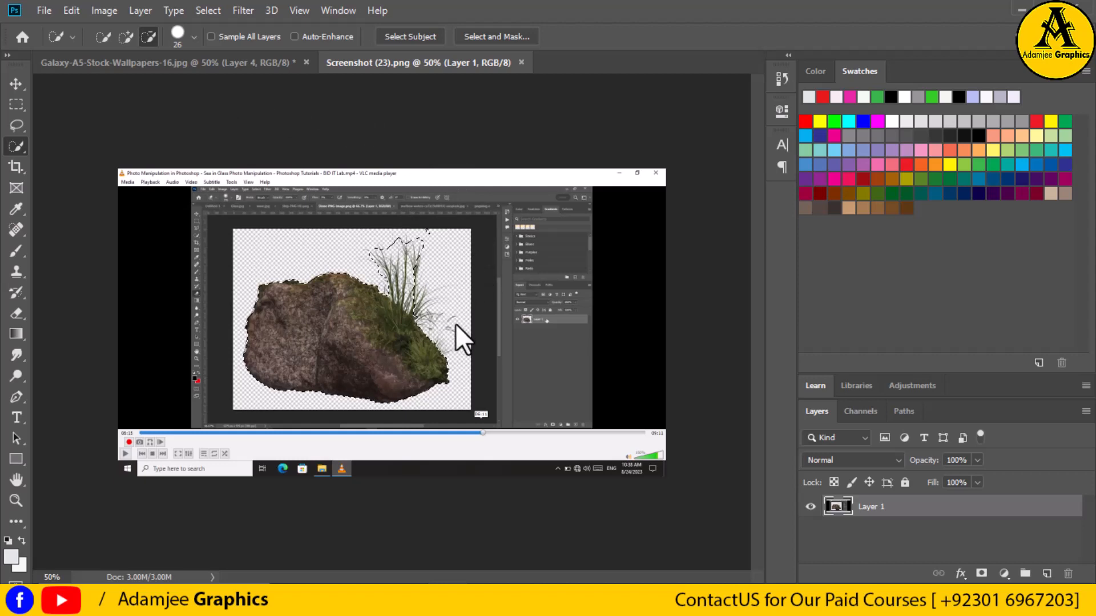
{"action": "left_click", "coordinate": [126, 36]}
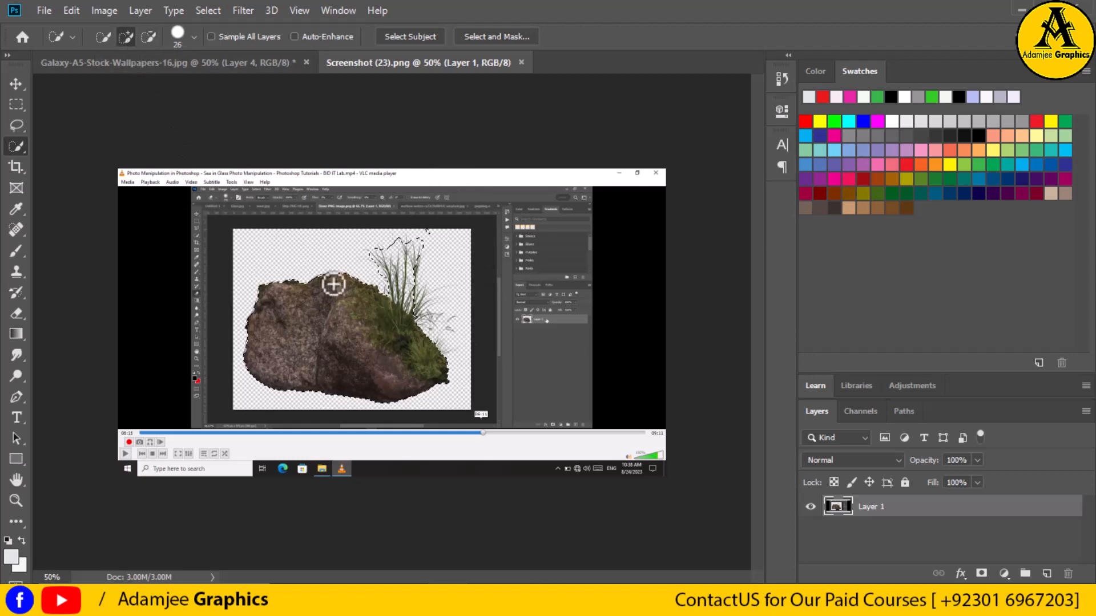
{"action": "mouse_move", "coordinate": [334, 283]}
{"action": "left_mouse_down"}
{"action": "mouse_move", "coordinate": [393, 323]}
{"action": "mouse_move", "coordinate": [447, 334]}
{"action": "left_mouse_up"}
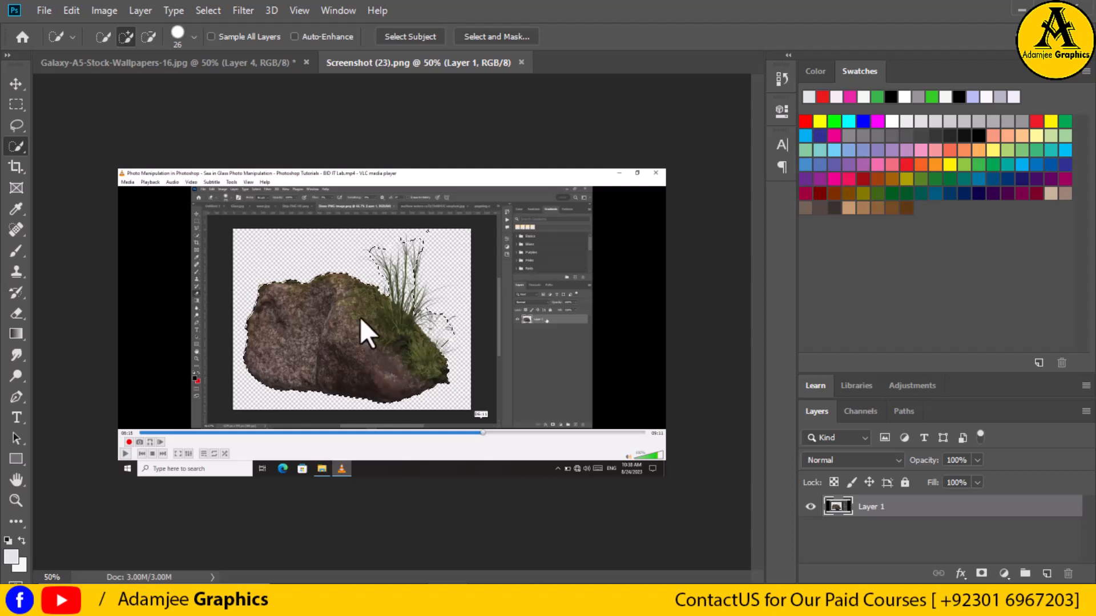
{"action": "left_click_drag", "start_coordinate": [432, 231], "coordinate": [450, 252]}
{"action": "left_click", "coordinate": [148, 36]}
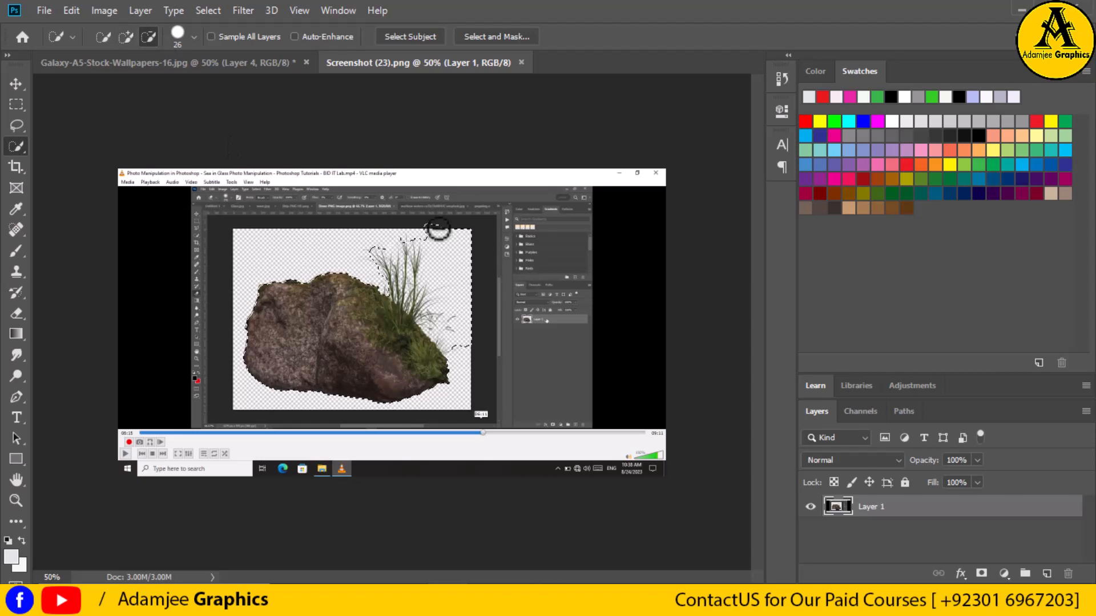
{"action": "left_click_drag", "start_coordinate": [433, 227], "coordinate": [491, 245]}
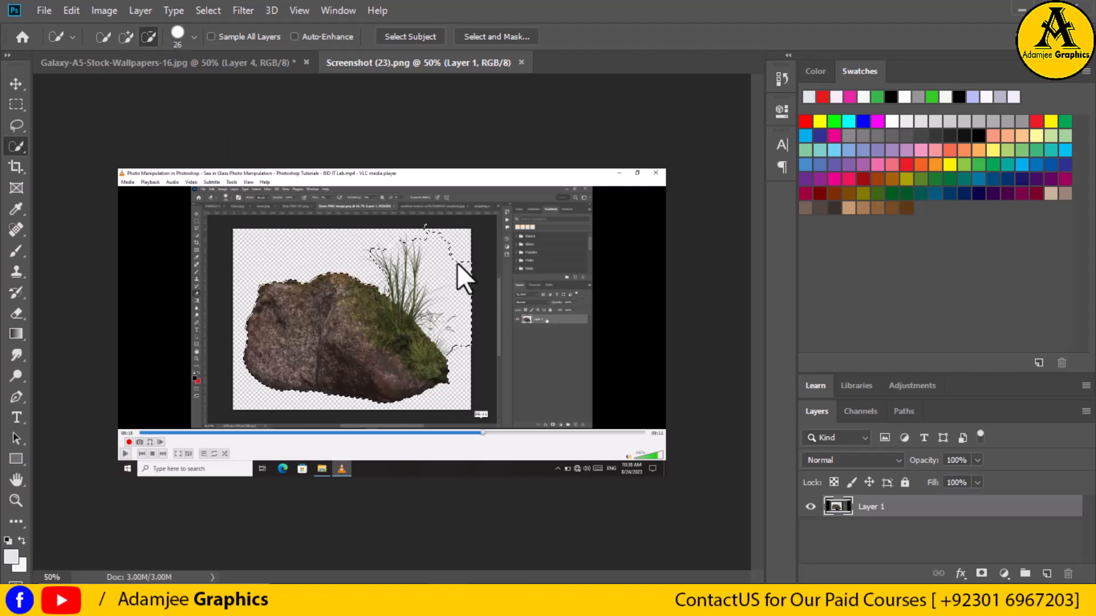
{"action": "mouse_move", "coordinate": [437, 285]}
{"action": "left_mouse_down"}
{"action": "mouse_move", "coordinate": [444, 239]}
{"action": "mouse_move", "coordinate": [432, 228]}
{"action": "left_mouse_up"}
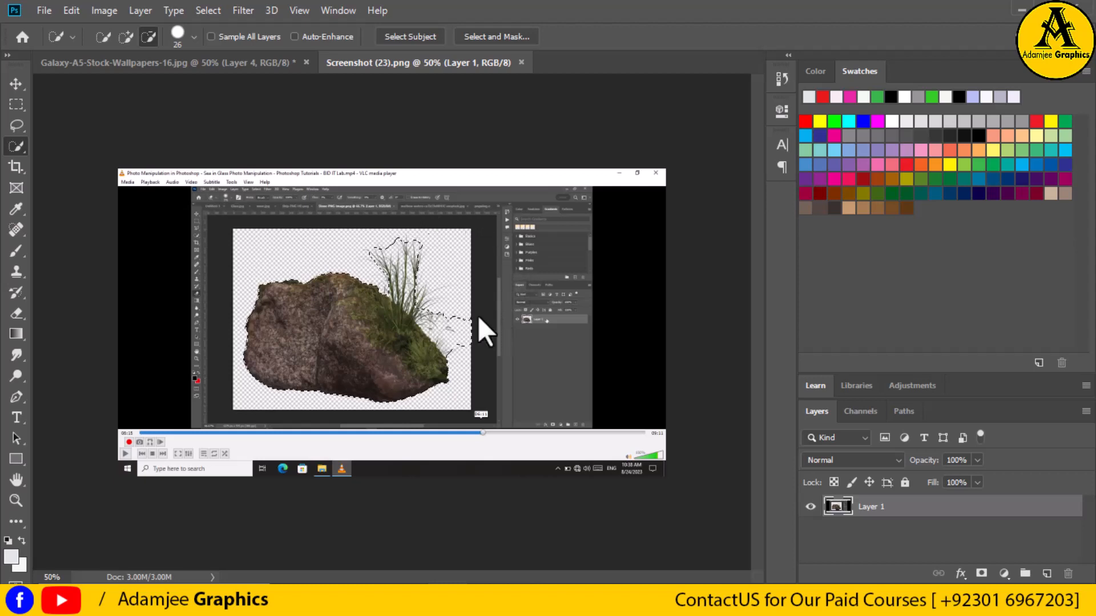
{"action": "left_click_drag", "start_coordinate": [471, 335], "coordinate": [469, 347]}
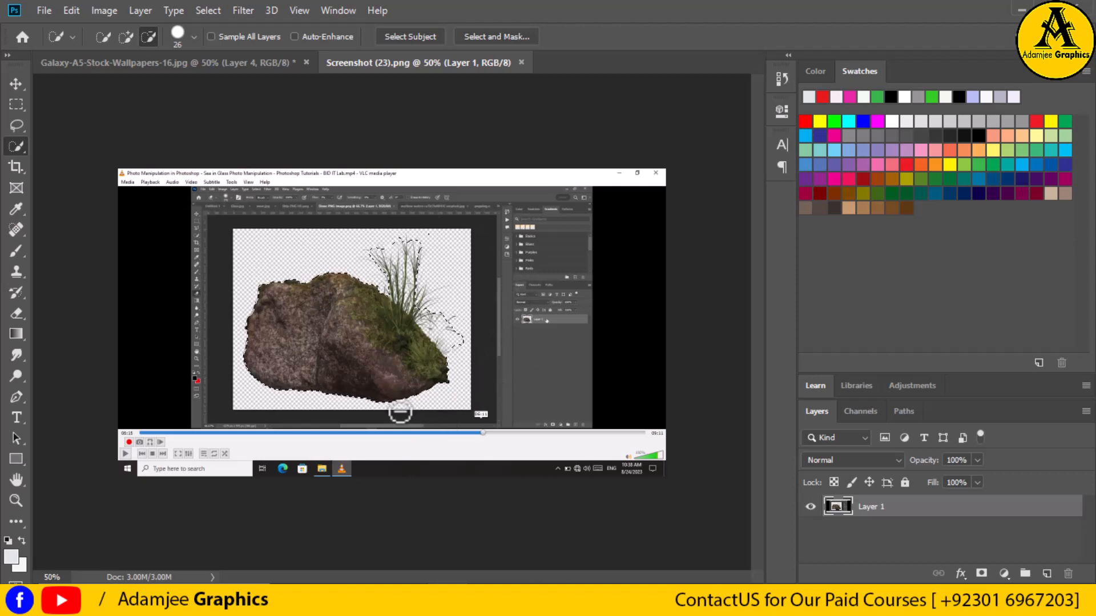
Step: Copy the selected rock onto Layer 4 of the wallpaper document, scale it to 40.05% and place it beside the glass bowl's lower rim
{"action": "left_click", "coordinate": [28, 88]}
{"action": "left_click_drag", "start_coordinate": [374, 340], "coordinate": [206, 320]}
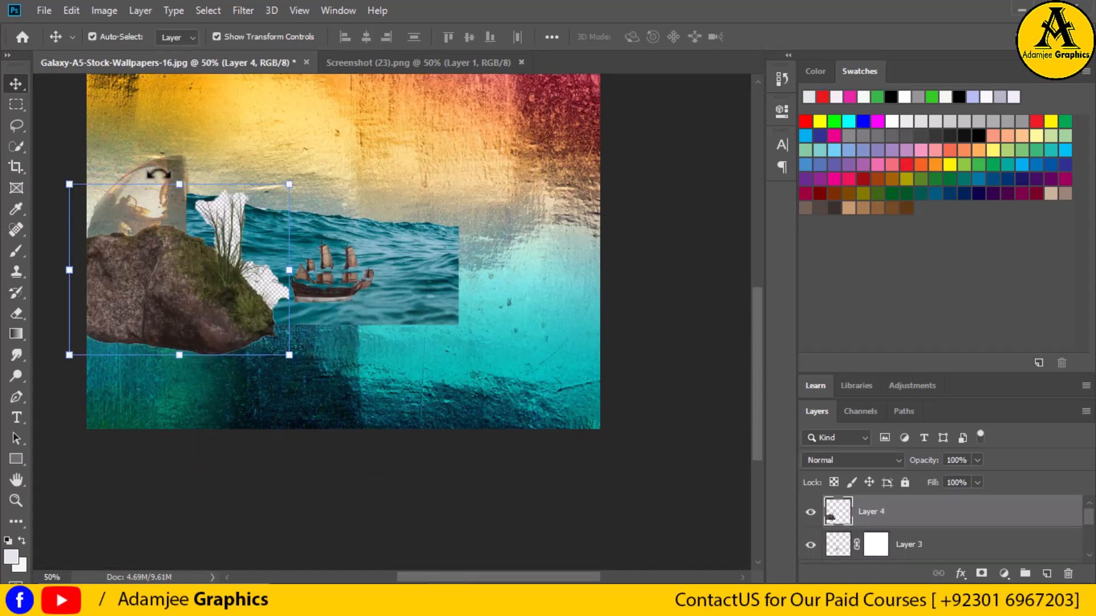
{"action": "left_click_drag", "start_coordinate": [180, 185], "coordinate": [181, 286]}
{"action": "left_click_drag", "start_coordinate": [182, 326], "coordinate": [202, 306]}
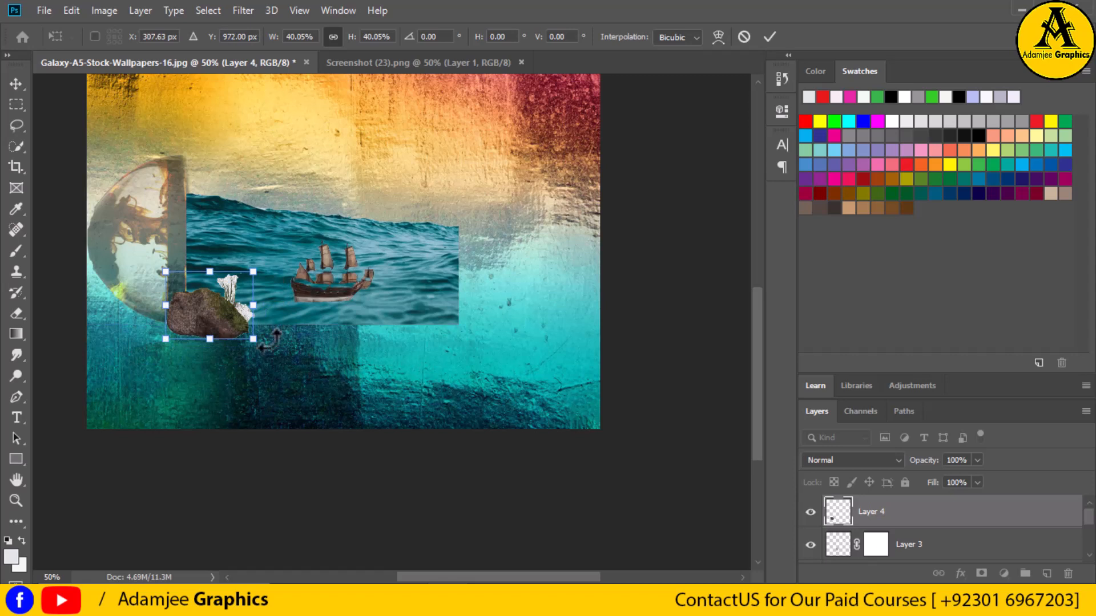
{"action": "left_click_drag", "start_coordinate": [229, 326], "coordinate": [224, 304]}
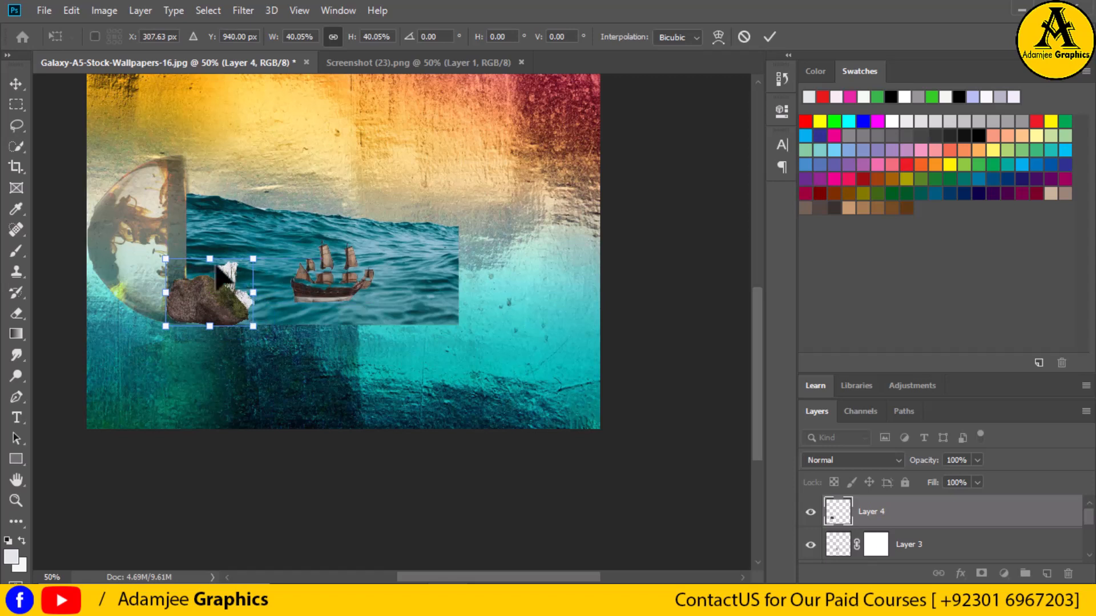
{"action": "left_click", "coordinate": [373, 385]}
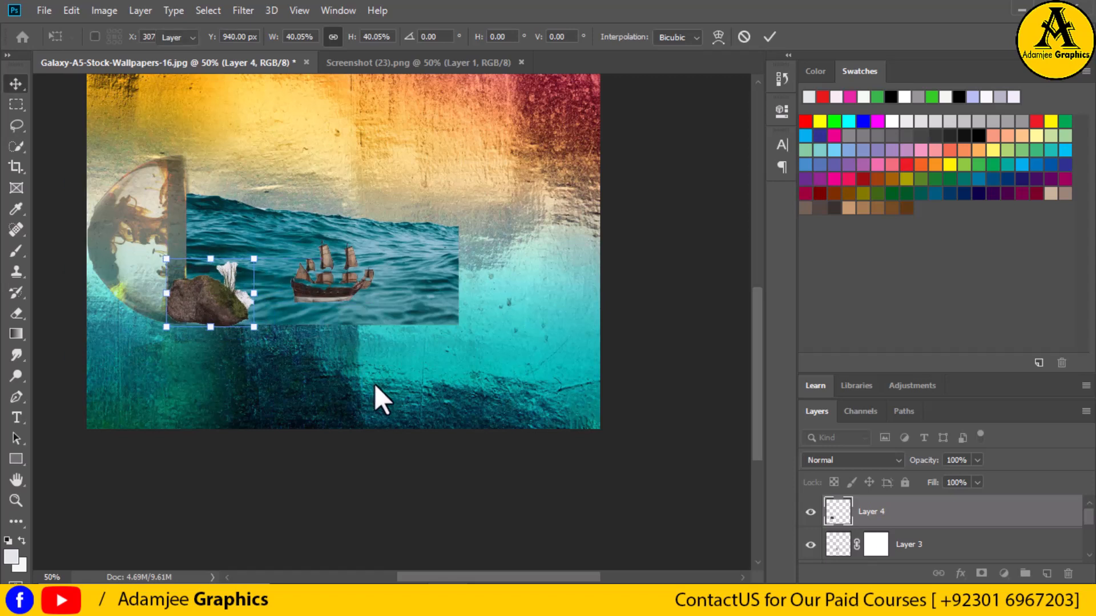
Step: Add a layer mask to the rock's Layer 4 and erase checkered patches around the grass directly on its image with an 18 px Eraser
{"action": "left_click", "coordinate": [950, 526]}
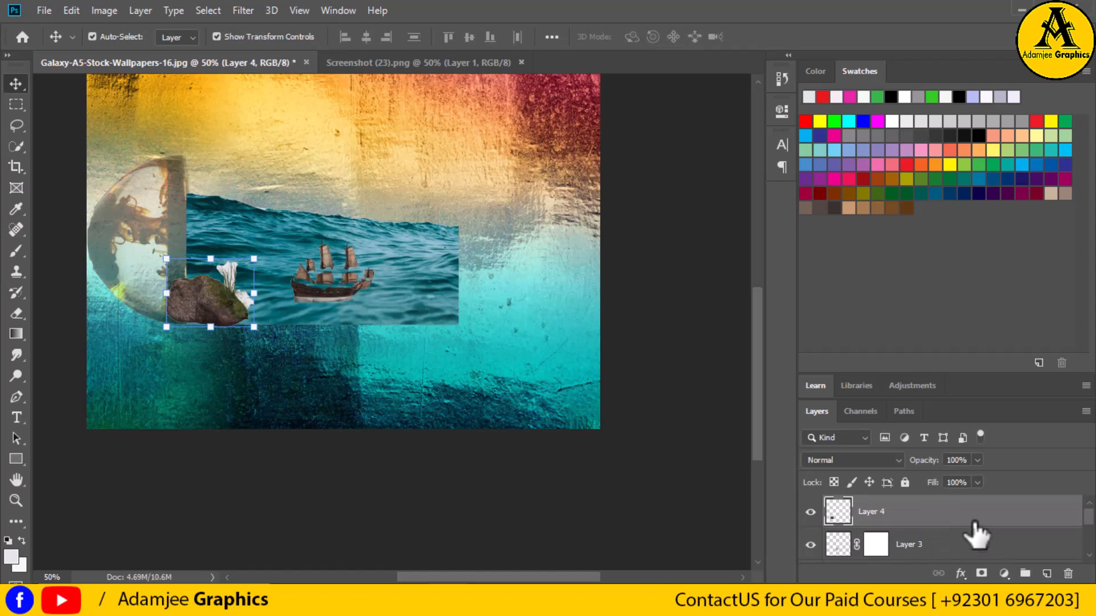
{"action": "left_click", "coordinate": [981, 574]}
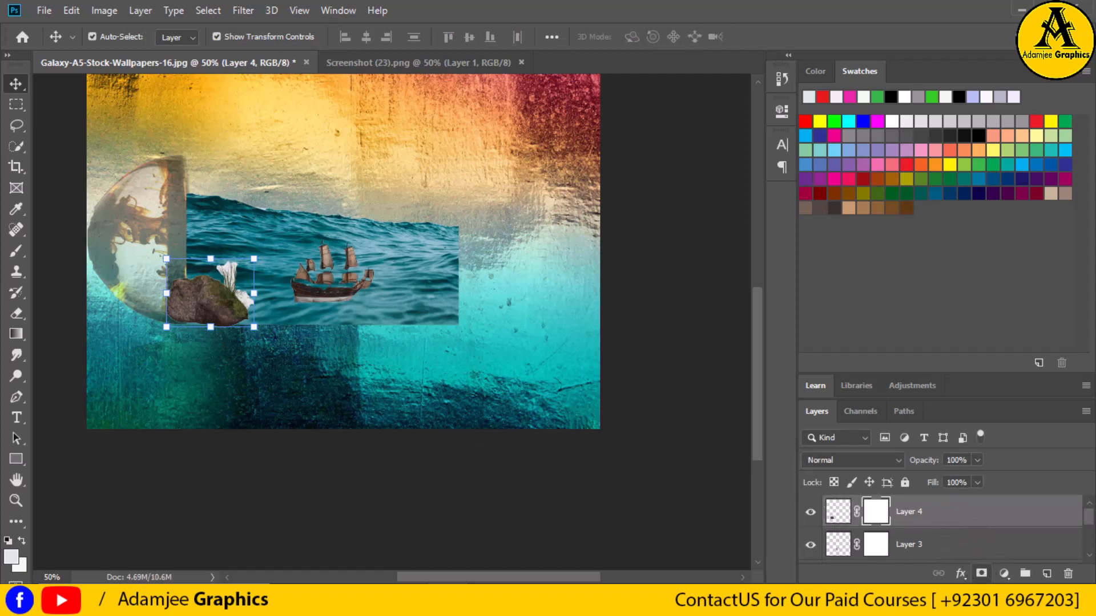
{"action": "left_click", "coordinate": [19, 313]}
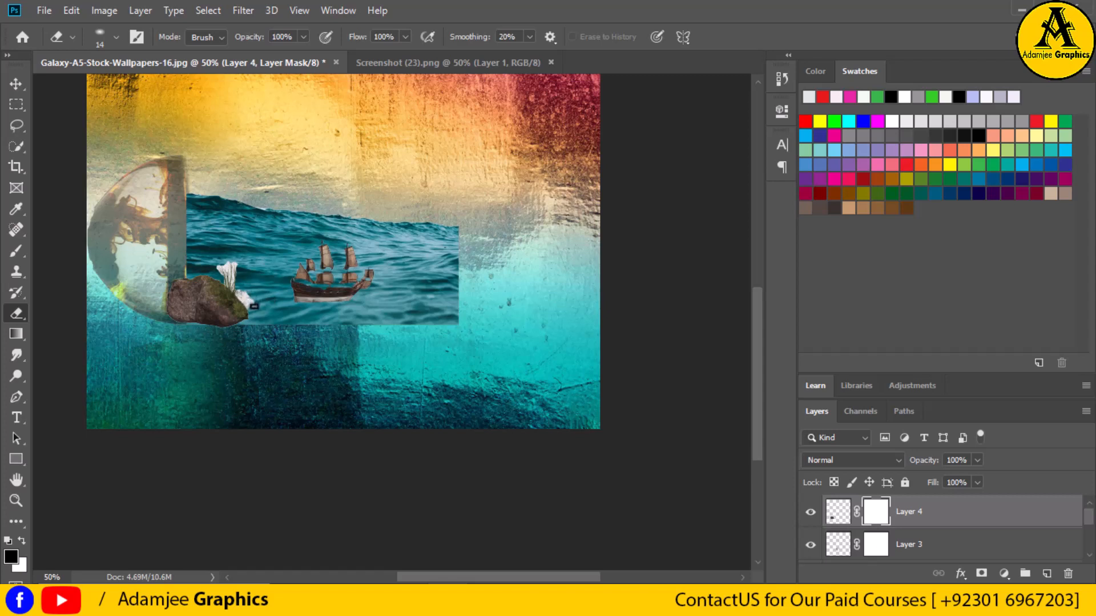
{"action": "left_click", "coordinate": [116, 37]}
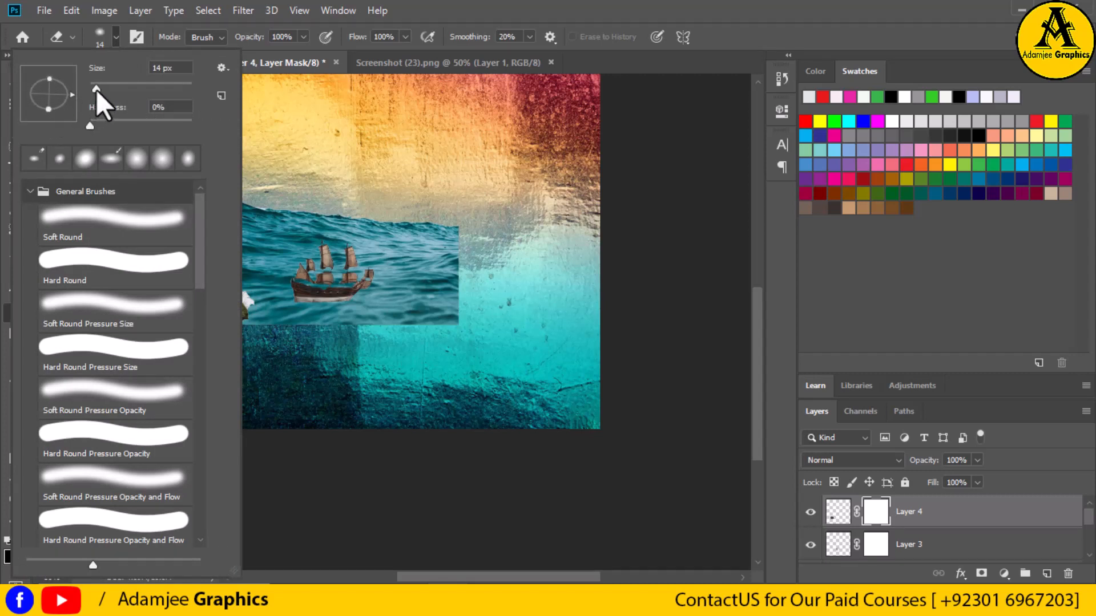
{"action": "left_click_drag", "start_coordinate": [96, 91], "coordinate": [98, 90]}
{"action": "left_click", "coordinate": [306, 360]}
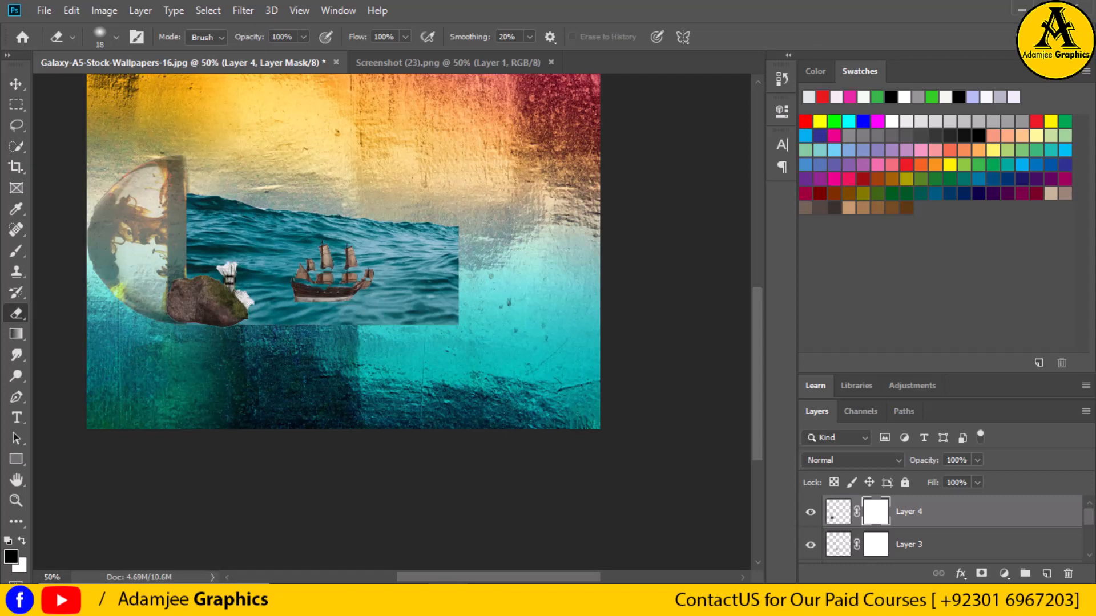
{"action": "left_click", "coordinate": [973, 517]}
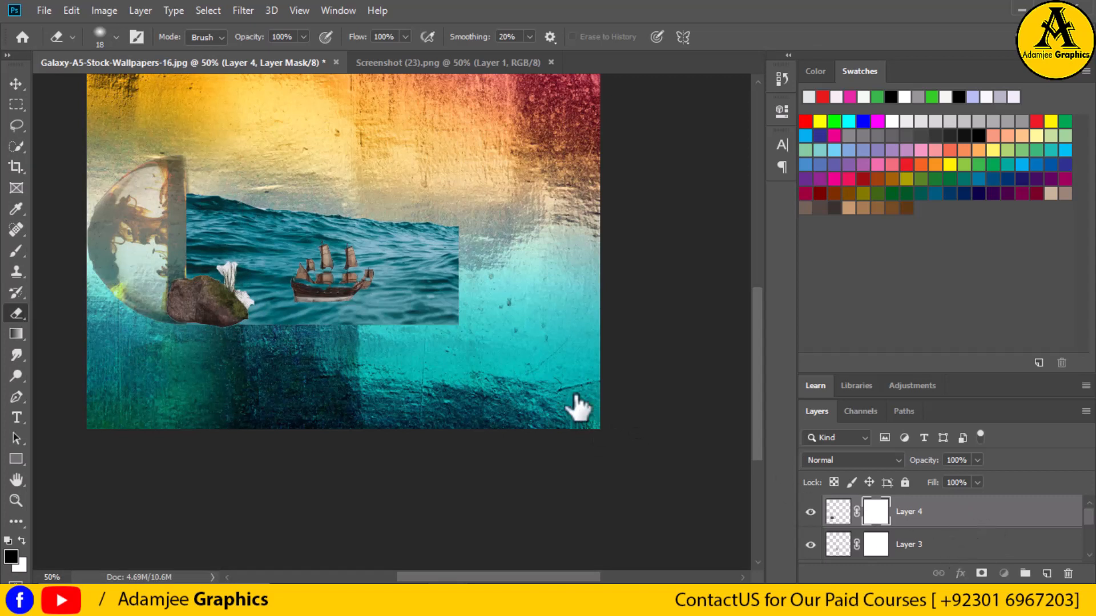
{"action": "left_click_drag", "start_coordinate": [249, 295], "coordinate": [242, 298]}
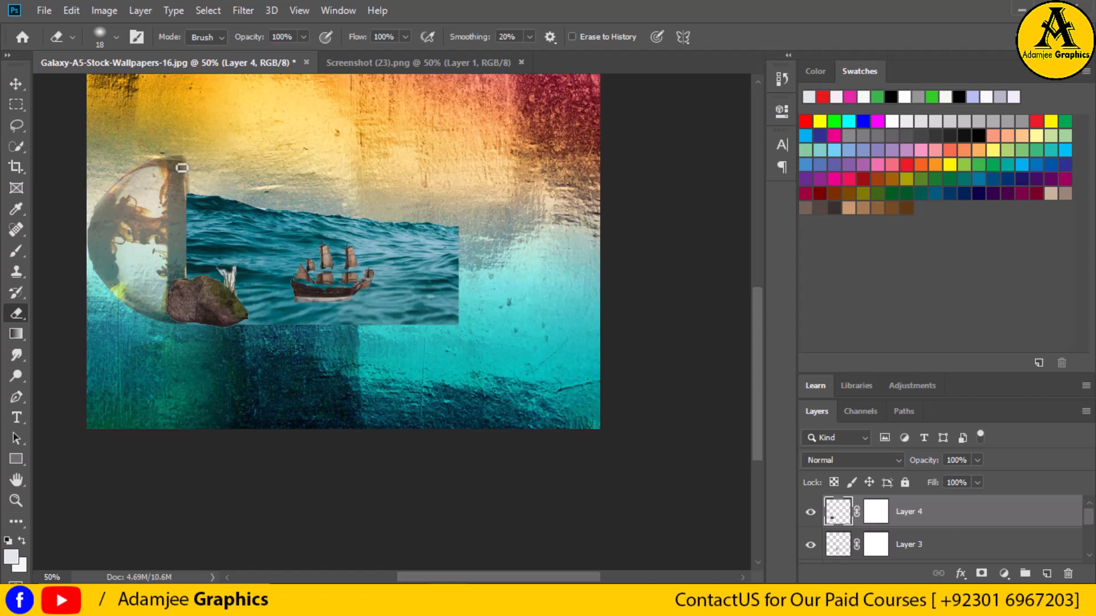
Step: Reduce the Eraser to 9 px and erase the finer white remnants between the grass blades on Layer 4
{"action": "left_click", "coordinate": [117, 38]}
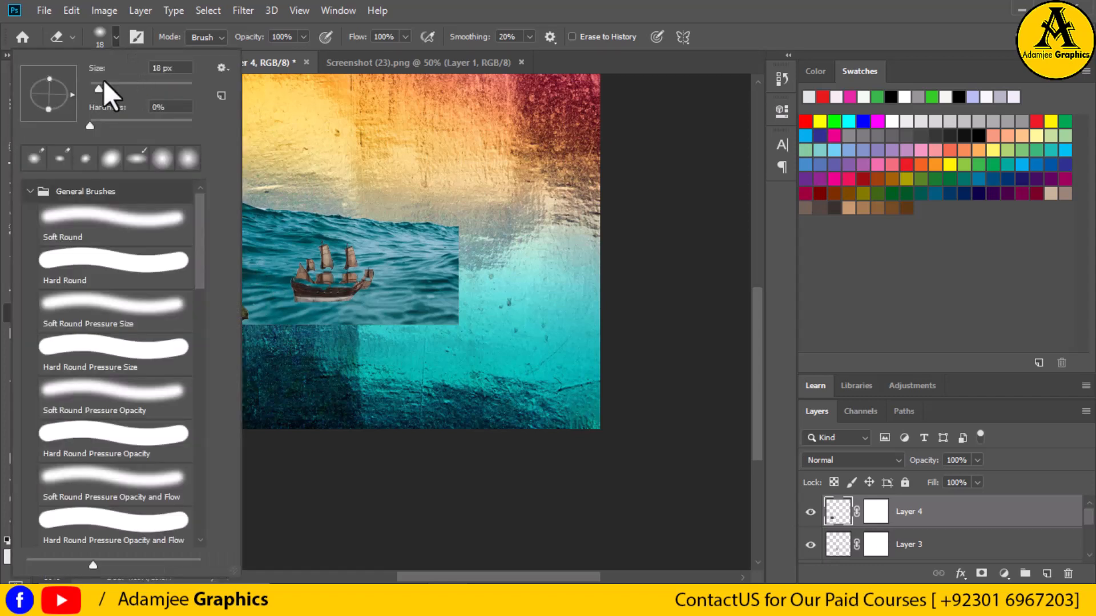
{"action": "left_click_drag", "start_coordinate": [97, 87], "coordinate": [94, 90]}
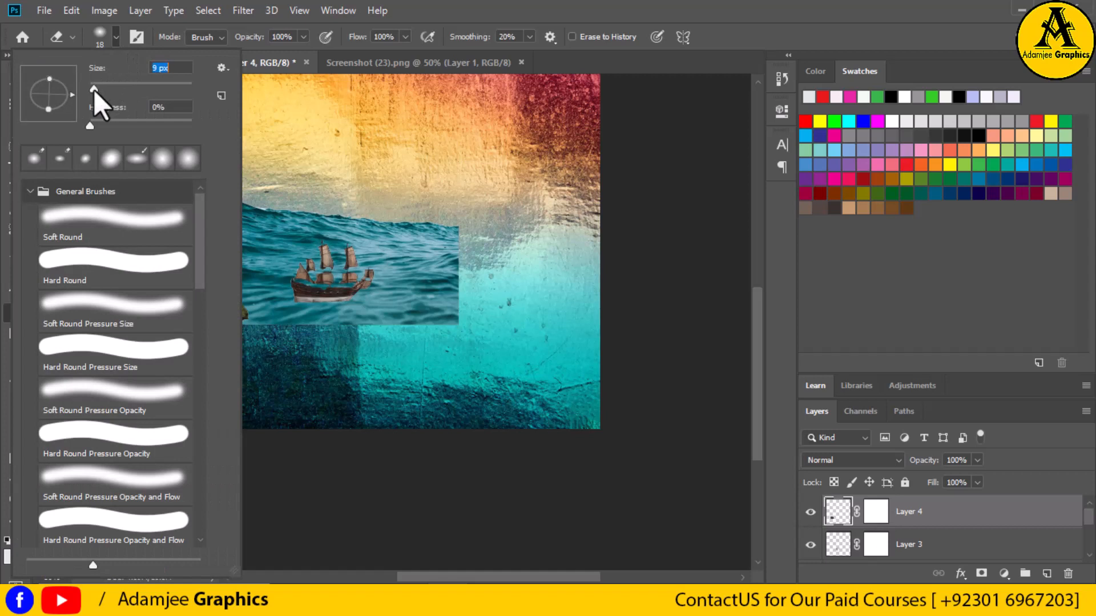
{"action": "left_click", "coordinate": [275, 316]}
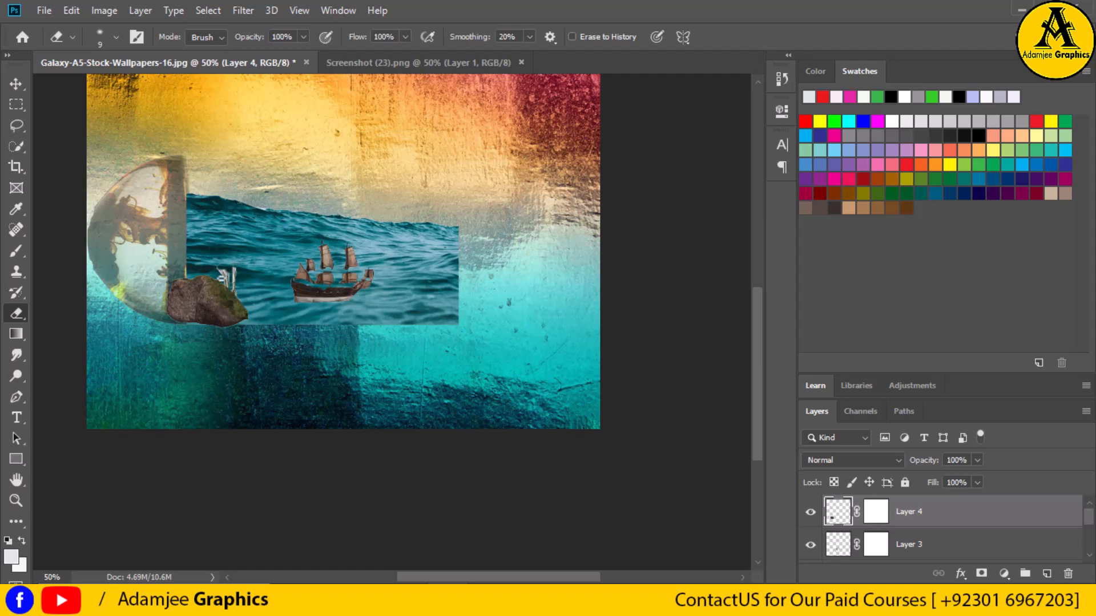
Step: Add an empty layer above the rock's Layer 4 and open the waterfall image Screenshot (22)
{"action": "left_click", "coordinate": [1046, 574]}
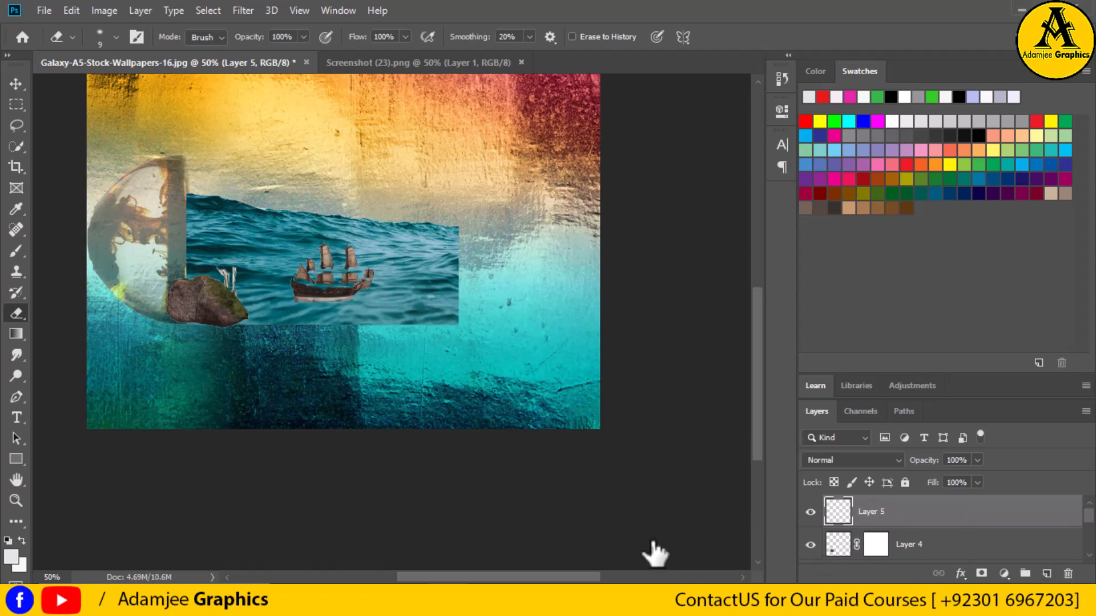
{"action": "key", "text": "ctrl+o"}
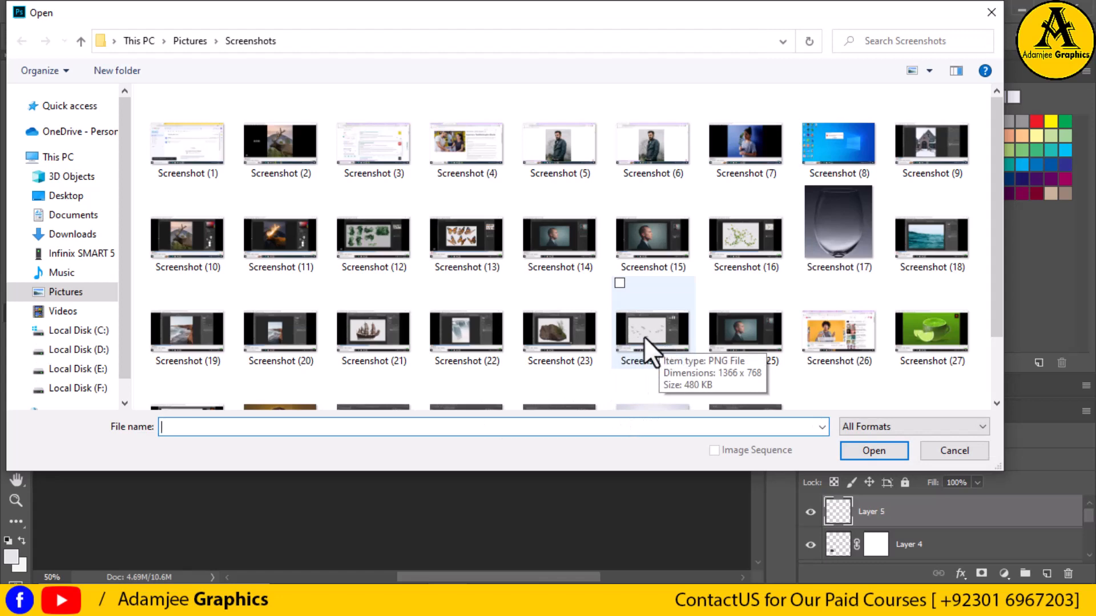
{"action": "scroll", "coordinate": [691, 255], "scroll_direction": "down", "scroll_amount": 1}
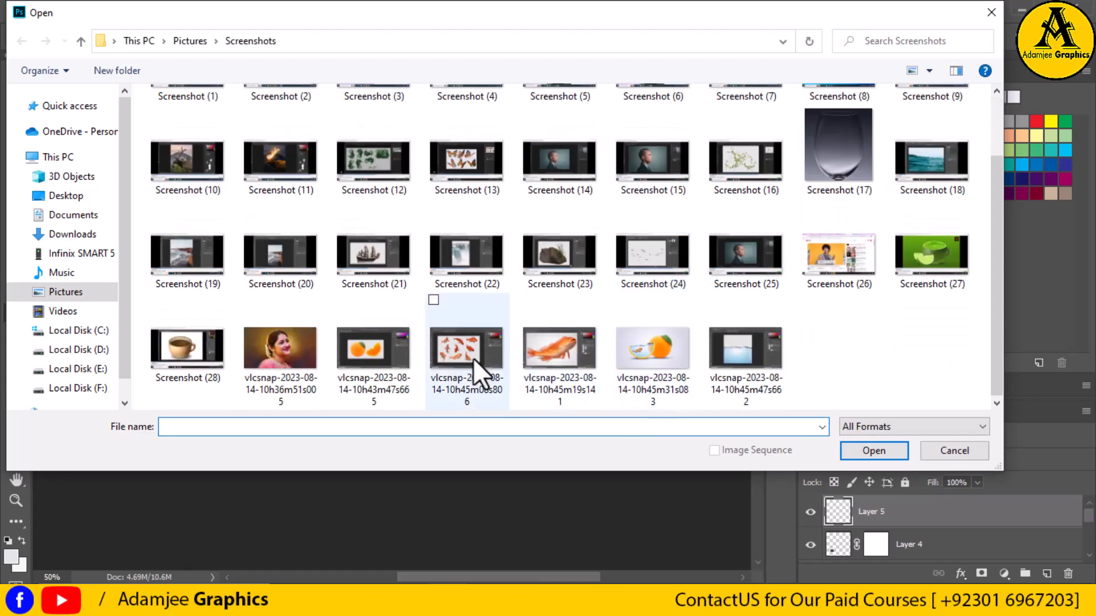
{"action": "left_click", "coordinate": [466, 267]}
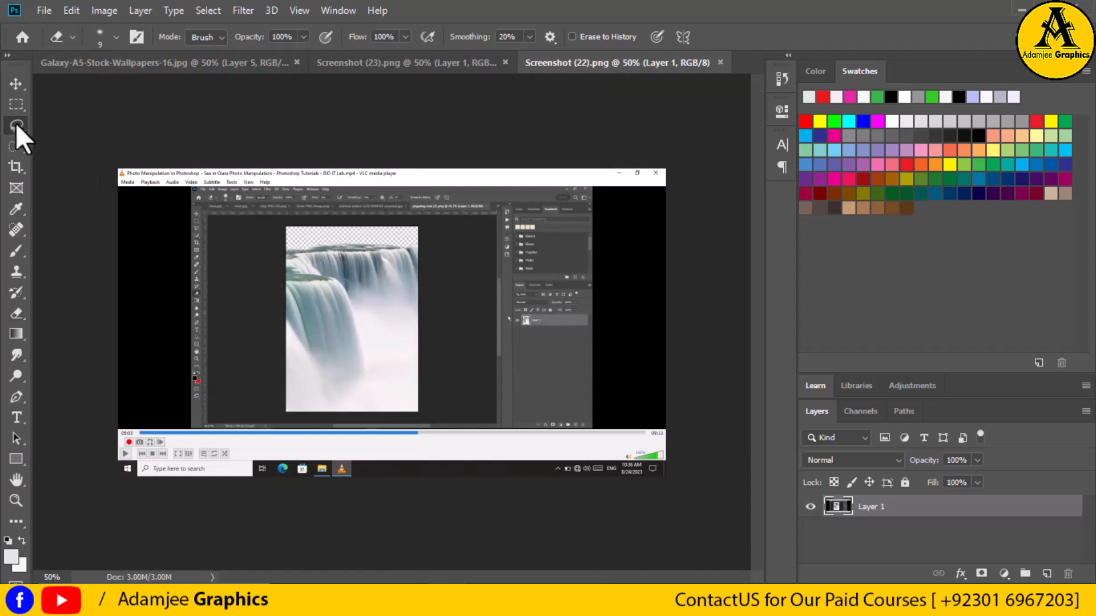
Step: Select the waterfall picture with the Quick Selection tool, then subtract its lower mist and far cascade from the selection
{"action": "left_click", "coordinate": [16, 125]}
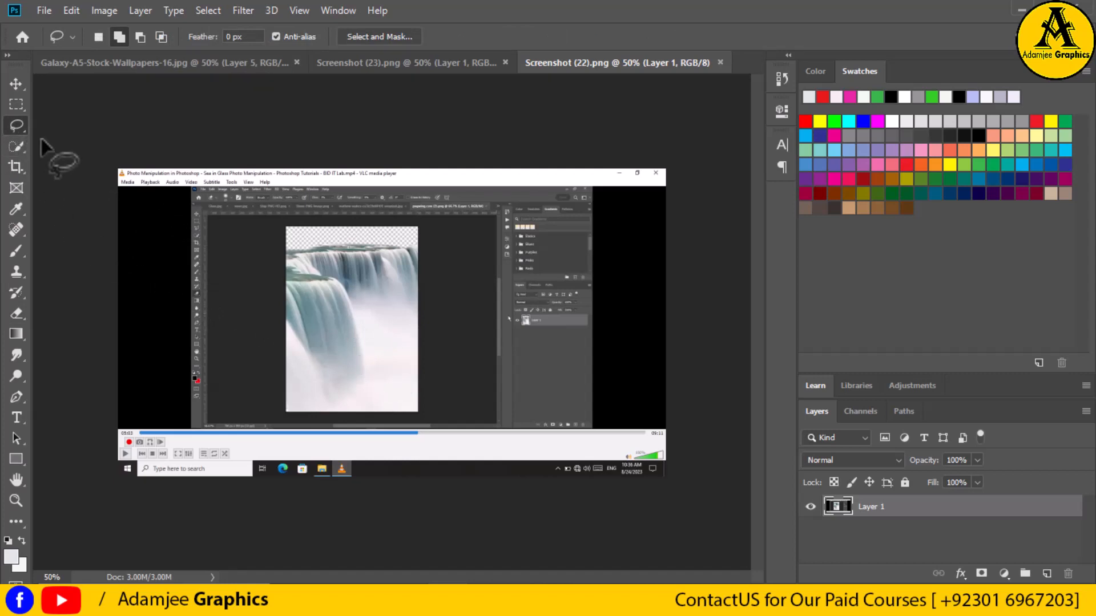
{"action": "left_click", "coordinate": [18, 146]}
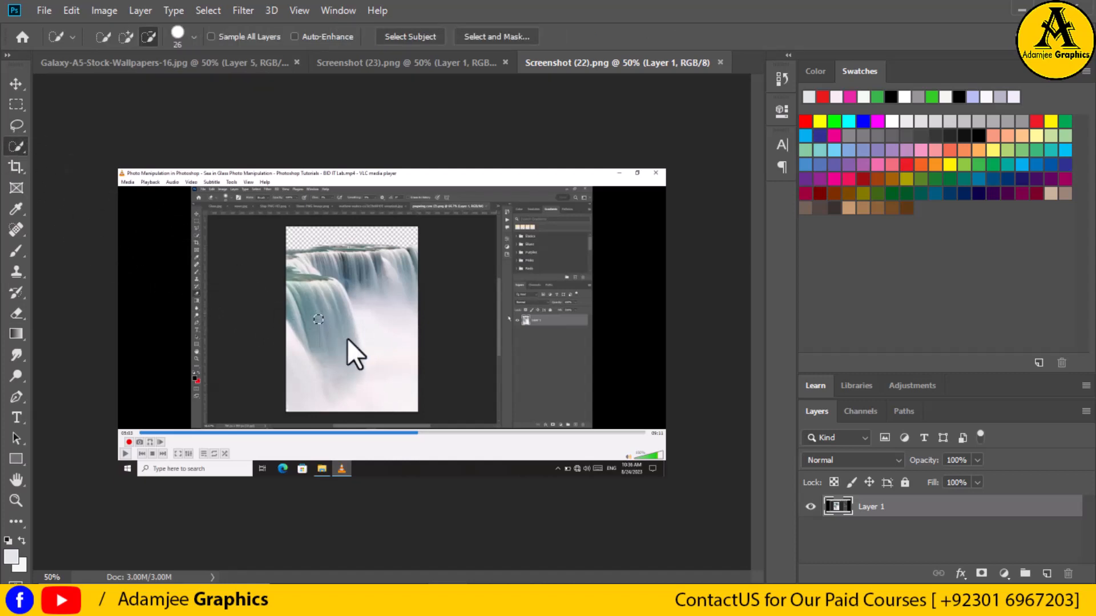
{"action": "mouse_move", "coordinate": [277, 268]}
{"action": "left_mouse_down"}
{"action": "mouse_move", "coordinate": [314, 325]}
{"action": "mouse_move", "coordinate": [328, 304]}
{"action": "left_mouse_up"}
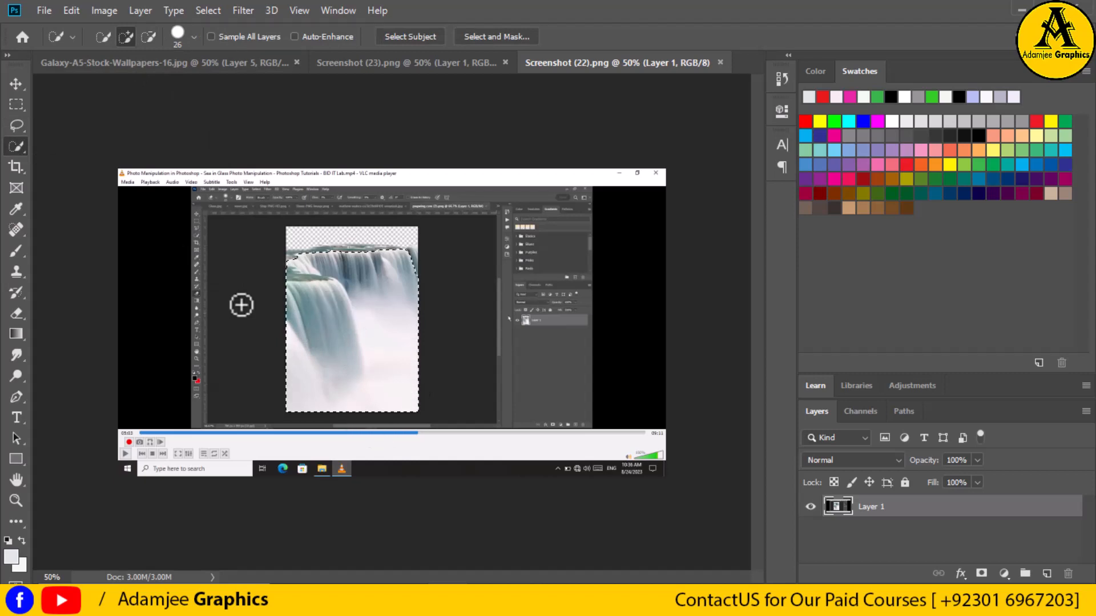
{"action": "left_click", "coordinate": [149, 38]}
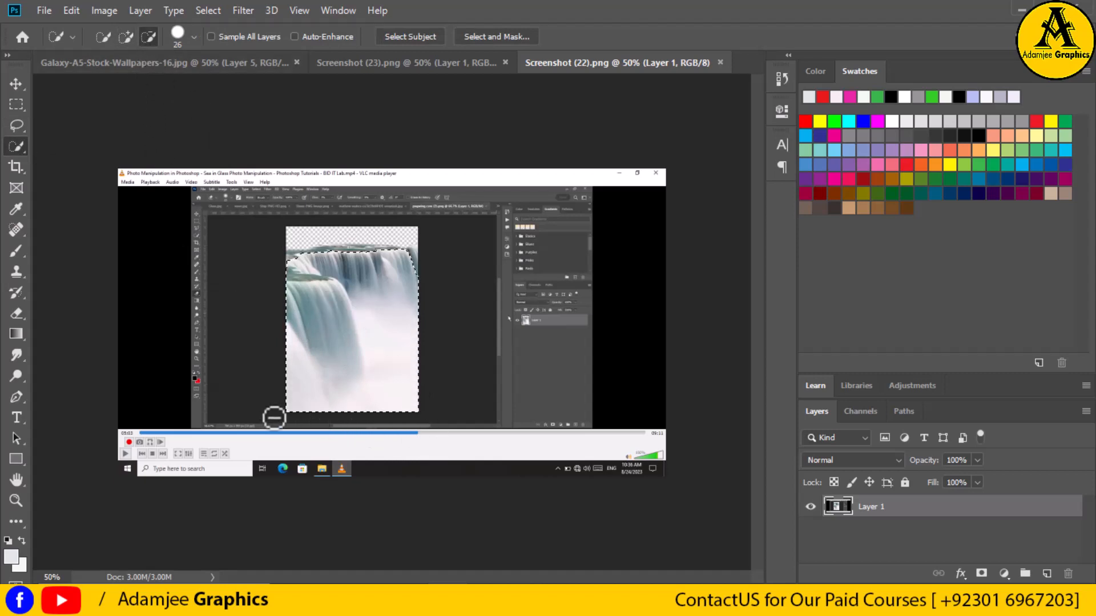
{"action": "mouse_move", "coordinate": [291, 388]}
{"action": "left_mouse_down"}
{"action": "mouse_move", "coordinate": [289, 357]}
{"action": "mouse_move", "coordinate": [301, 407]}
{"action": "mouse_move", "coordinate": [375, 423]}
{"action": "mouse_move", "coordinate": [386, 406]}
{"action": "mouse_move", "coordinate": [327, 310]}
{"action": "left_mouse_up"}
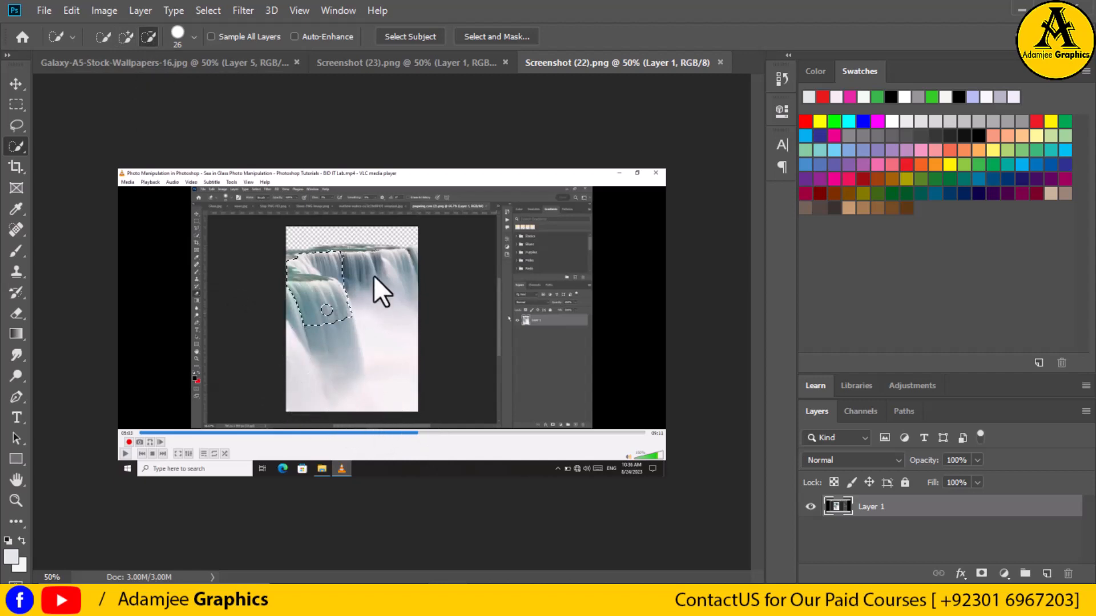
Step: Extend the selection over the front cascade and the rear falls, then subtract the white mist beneath them
{"action": "left_click", "coordinate": [125, 37]}
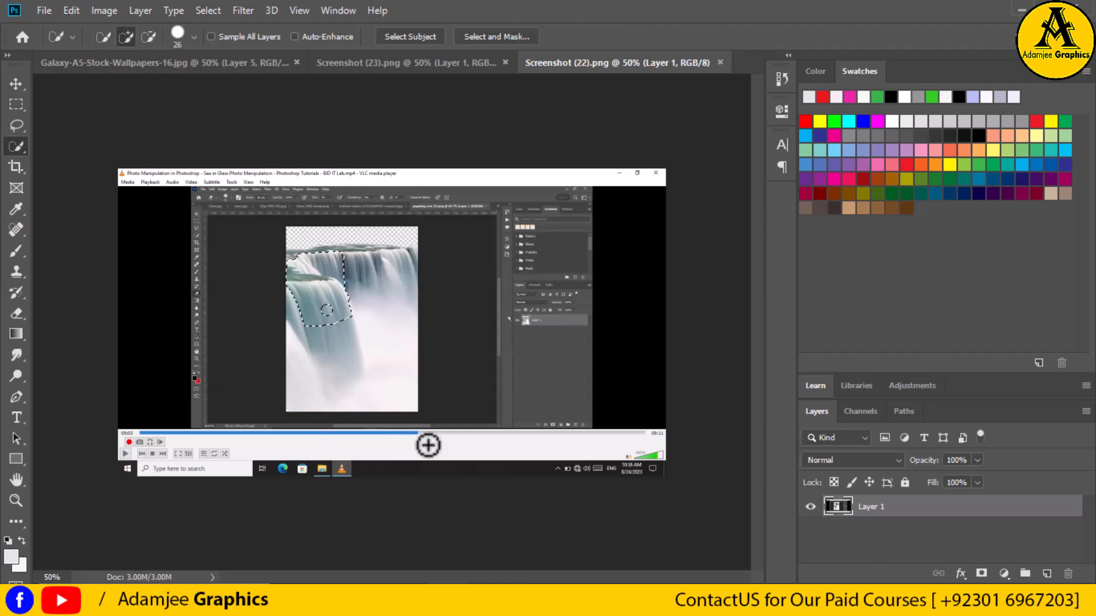
{"action": "mouse_move", "coordinate": [341, 341]}
{"action": "left_mouse_down"}
{"action": "mouse_move", "coordinate": [326, 311]}
{"action": "mouse_move", "coordinate": [342, 367]}
{"action": "mouse_move", "coordinate": [333, 333]}
{"action": "left_mouse_up"}
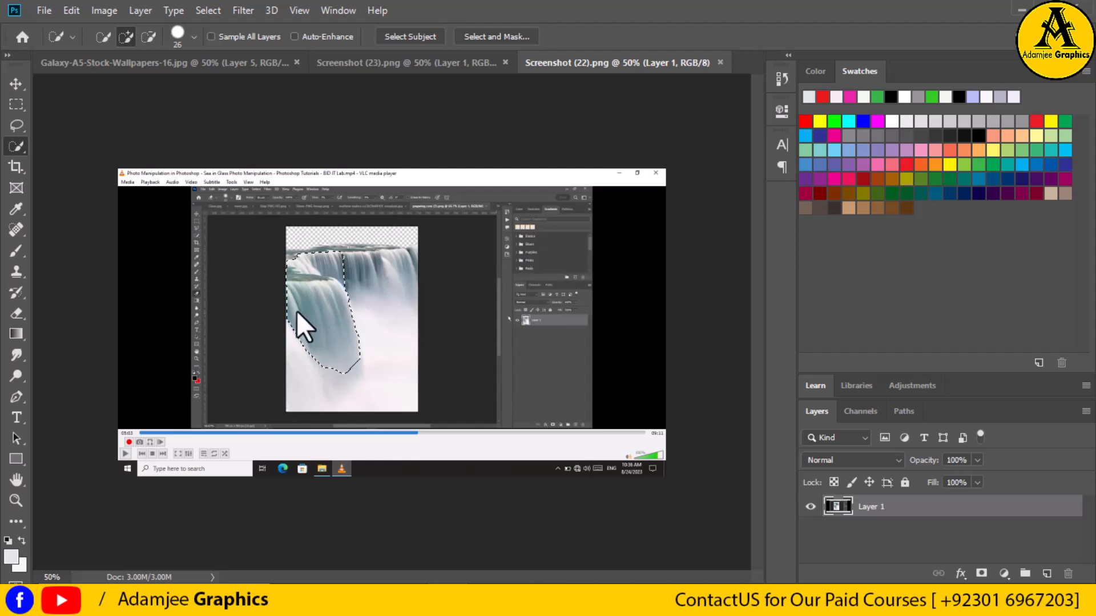
{"action": "mouse_move", "coordinate": [328, 270]}
{"action": "left_mouse_down"}
{"action": "mouse_move", "coordinate": [401, 269]}
{"action": "mouse_move", "coordinate": [351, 252]}
{"action": "left_mouse_up"}
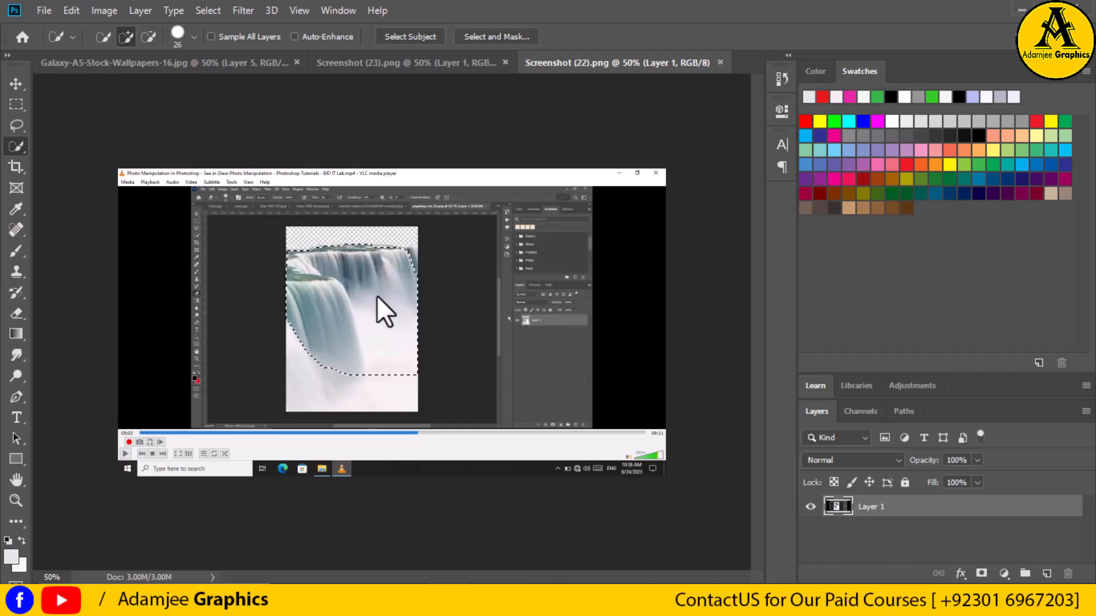
{"action": "left_click", "coordinate": [151, 37]}
{"action": "left_click_drag", "start_coordinate": [404, 391], "coordinate": [412, 361]}
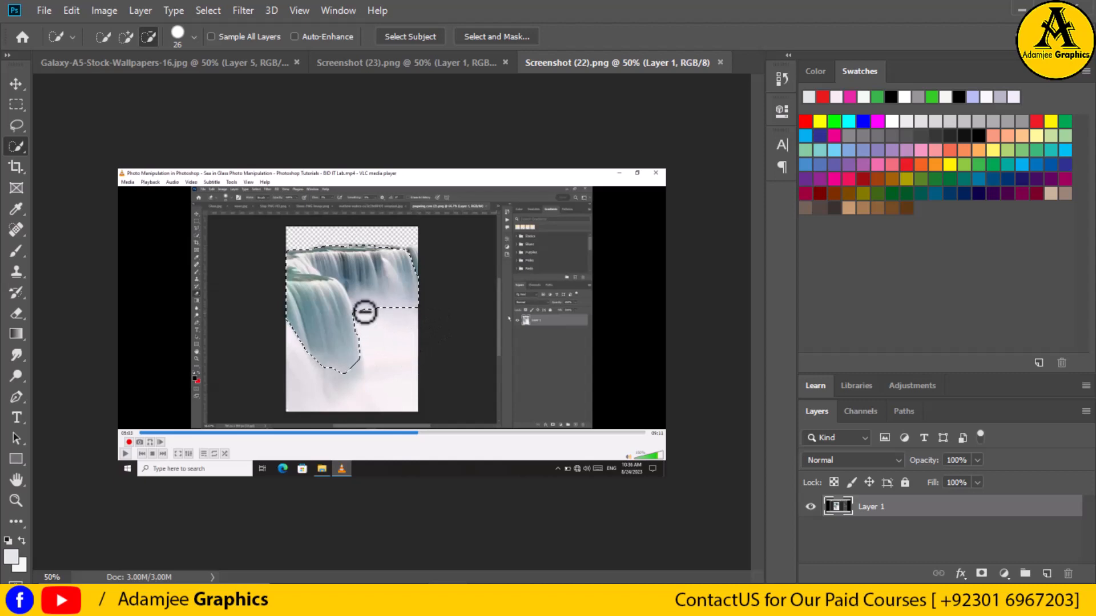
{"action": "left_click_drag", "start_coordinate": [365, 312], "coordinate": [360, 311]}
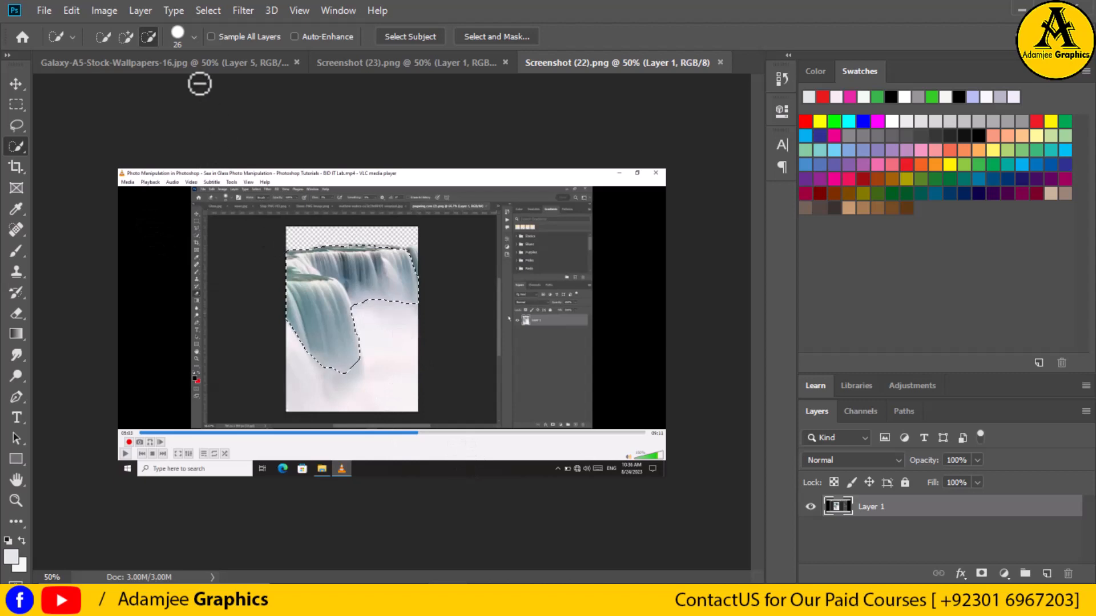
Step: Move the selected waterfall into the wallpaper document, enlarge it to 135.40%, and place it over the sea's right end
{"action": "left_click", "coordinate": [16, 84]}
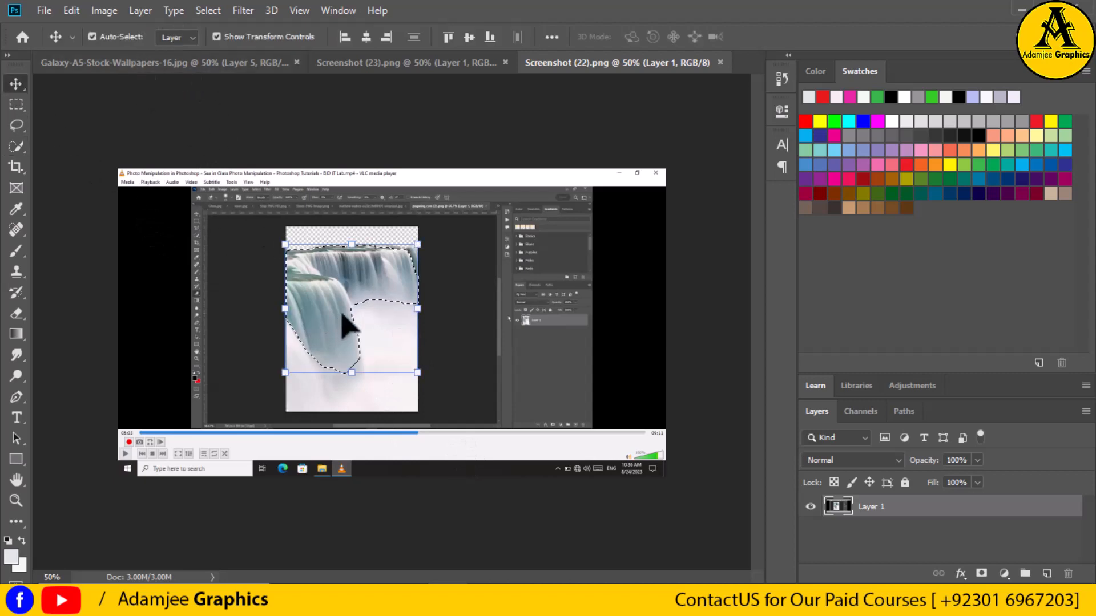
{"action": "left_click_drag", "start_coordinate": [343, 314], "coordinate": [458, 298]}
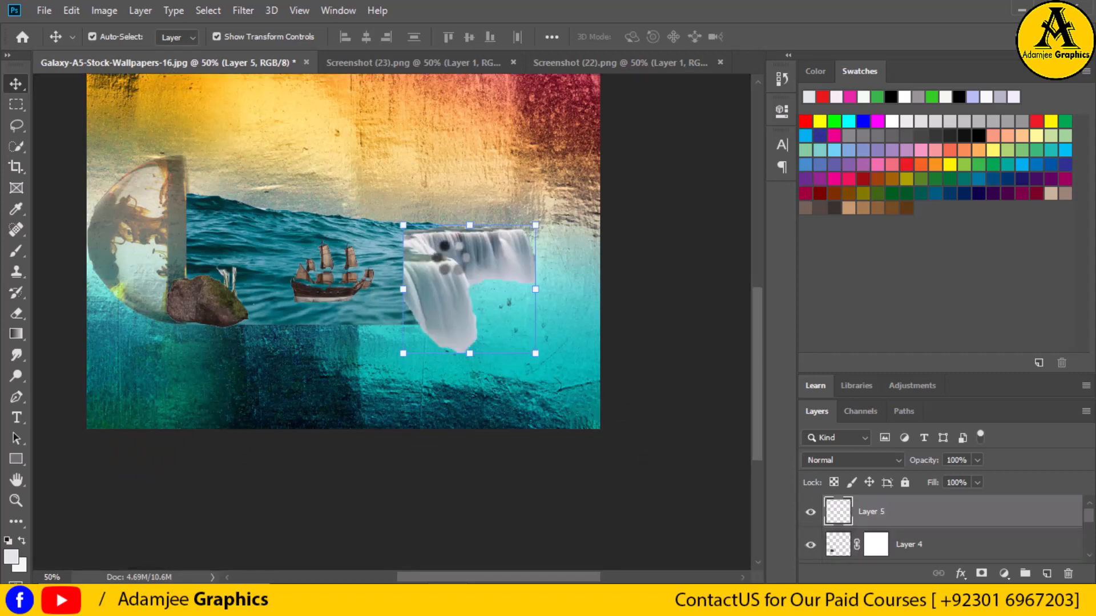
{"action": "left_click_drag", "start_coordinate": [470, 354], "coordinate": [469, 400]}
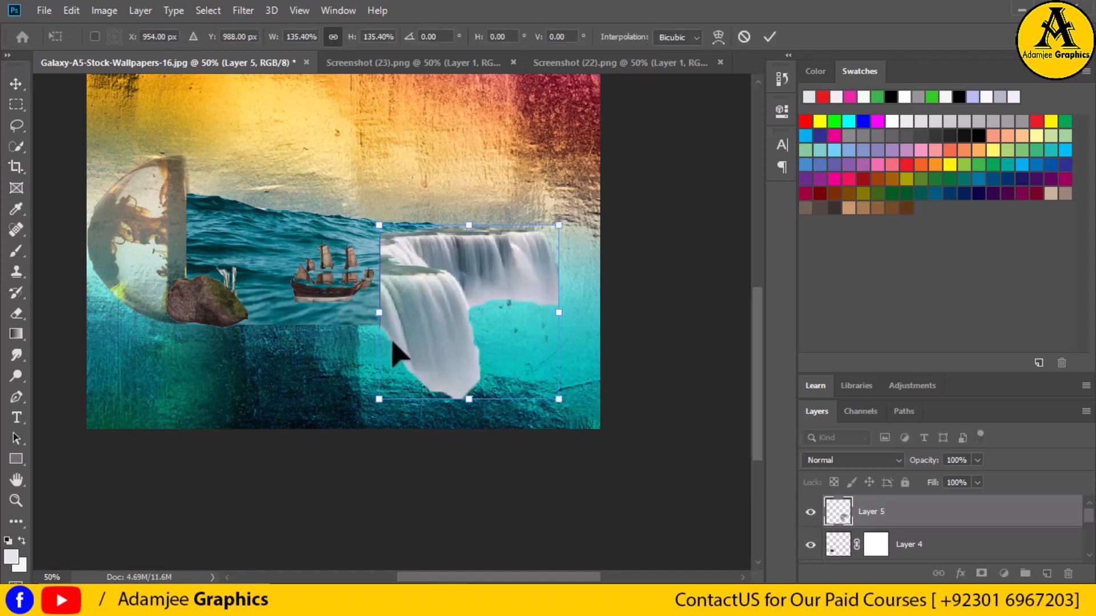
{"action": "left_click_drag", "start_coordinate": [427, 282], "coordinate": [489, 266]}
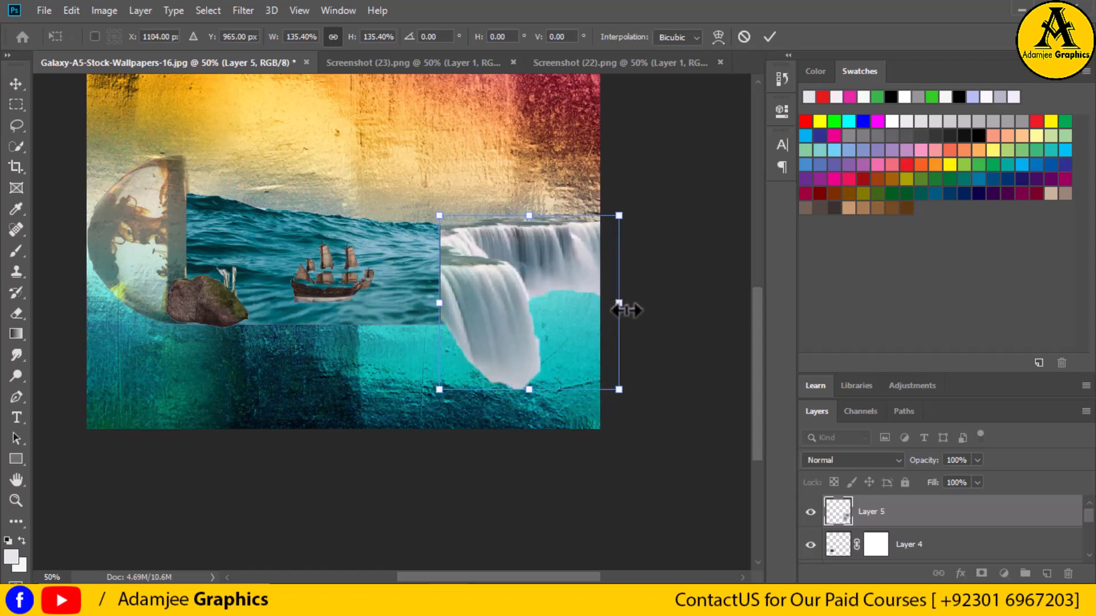
Step: Scale the waterfall down to 112.48%, fit it to the canvas's right edge and raise it slightly
{"action": "left_click_drag", "start_coordinate": [618, 303], "coordinate": [607, 303]}
{"action": "left_click_drag", "start_coordinate": [505, 291], "coordinate": [512, 282]}
{"action": "left_click_drag", "start_coordinate": [531, 213], "coordinate": [530, 221]}
{"action": "left_click_drag", "start_coordinate": [609, 298], "coordinate": [599, 298]}
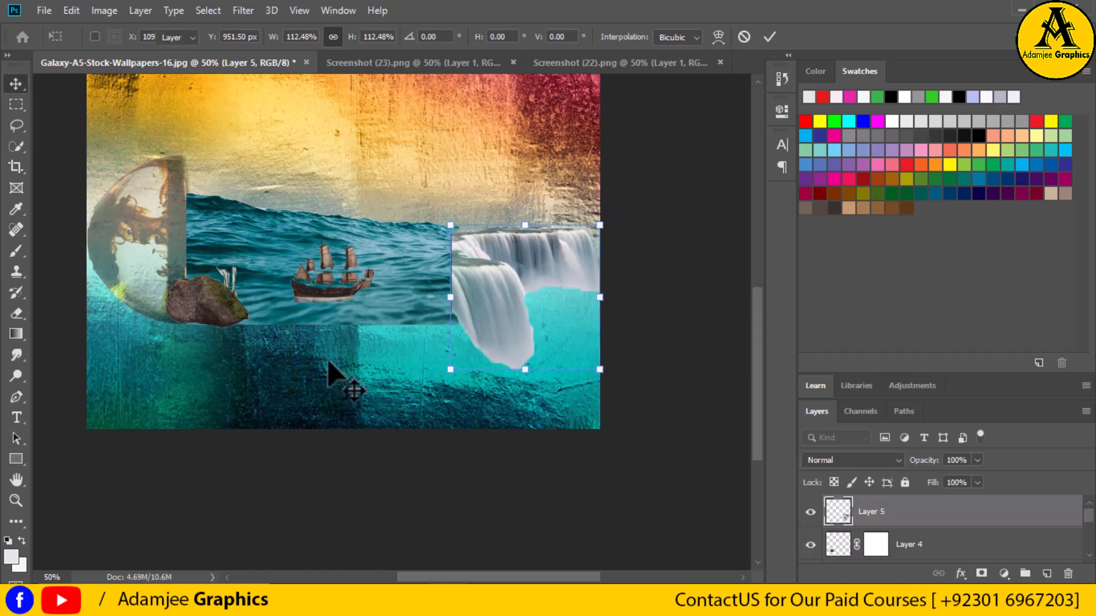
{"action": "key", "text": "Return"}
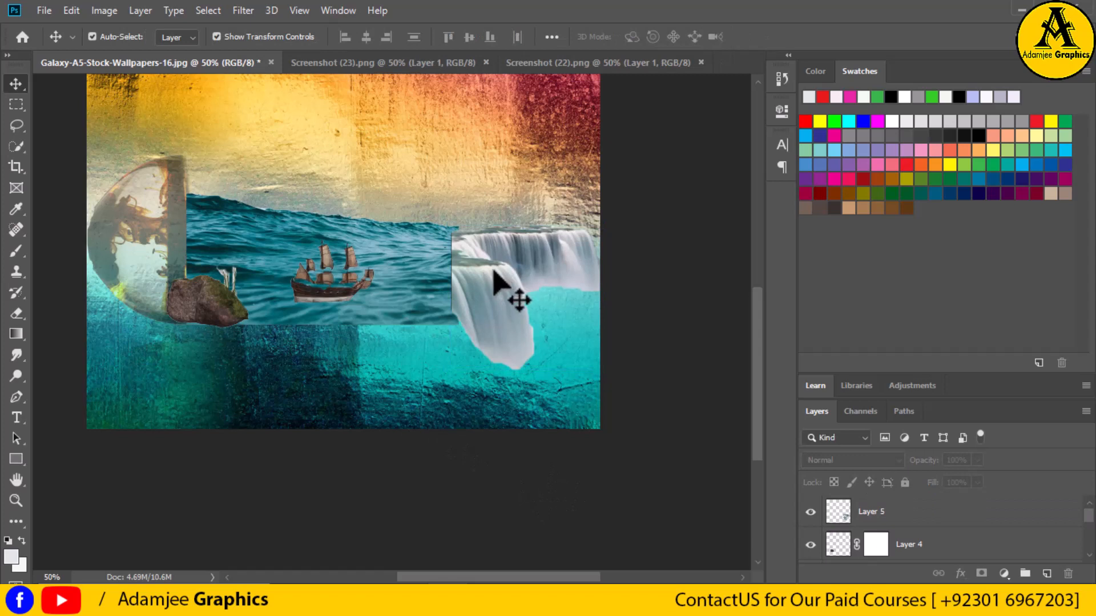
{"action": "mouse_move", "coordinate": [497, 286]}
{"action": "left_mouse_down"}
{"action": "mouse_move", "coordinate": [496, 270]}
{"action": "mouse_move", "coordinate": [496, 280]}
{"action": "left_mouse_up"}
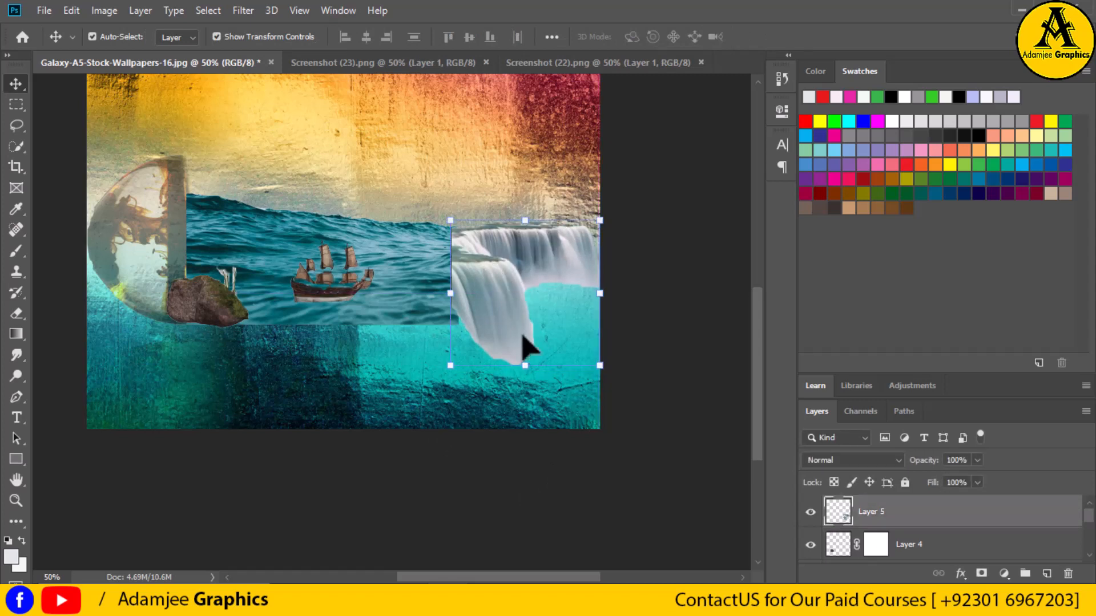
{"action": "left_click", "coordinate": [402, 390]}
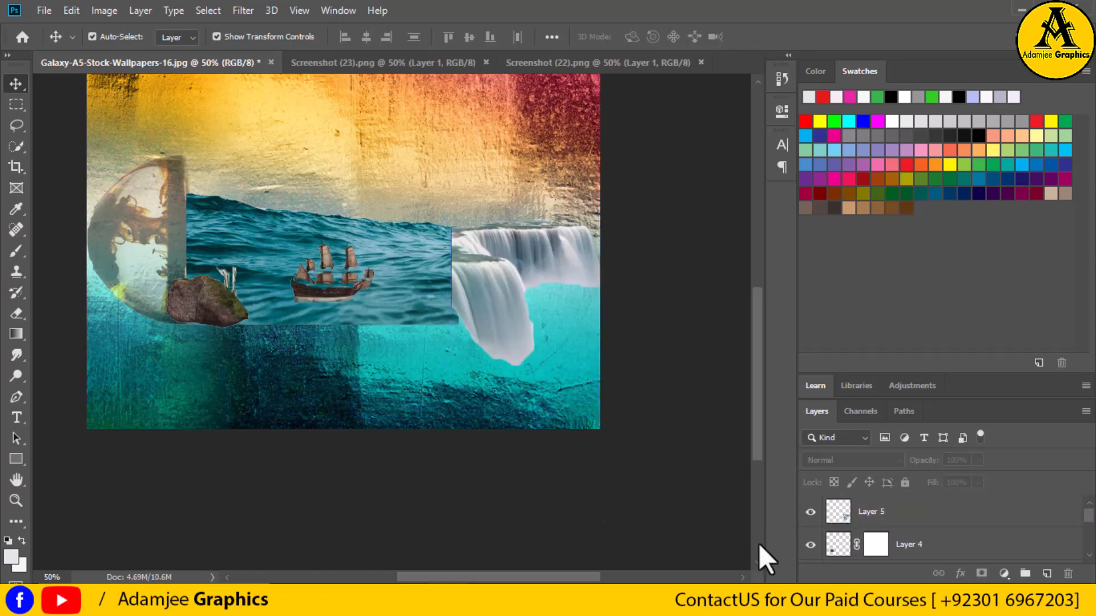
Step: Move the rock's Layer 4 above the waterfall's Layer 5 and add an empty layer directly above Layer 5
{"action": "left_click_drag", "start_coordinate": [933, 551], "coordinate": [975, 554]}
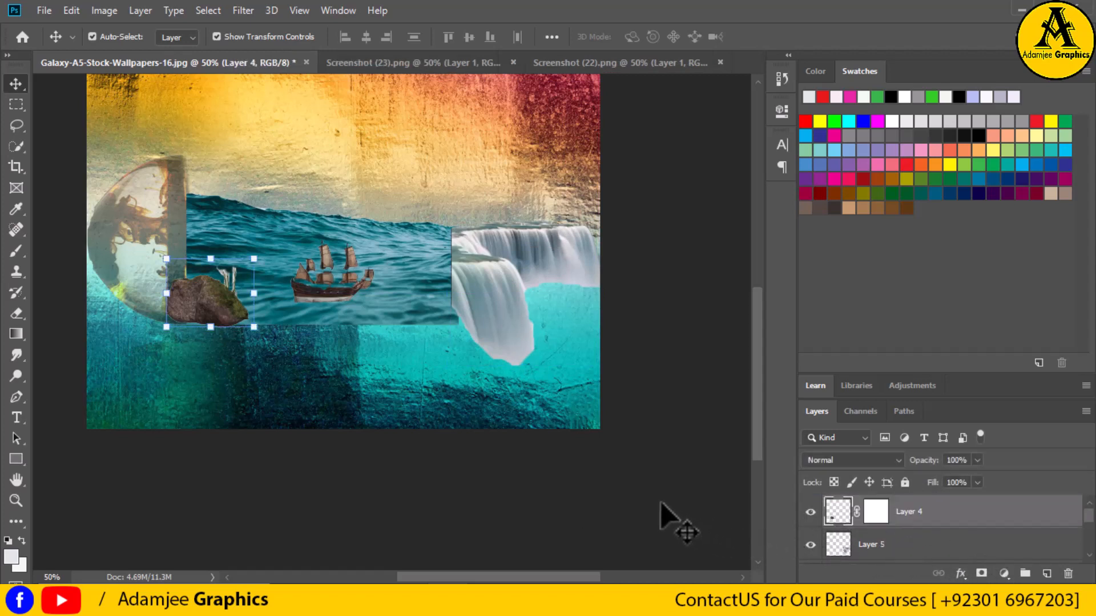
{"action": "left_click", "coordinate": [628, 509]}
{"action": "left_click", "coordinate": [395, 273]}
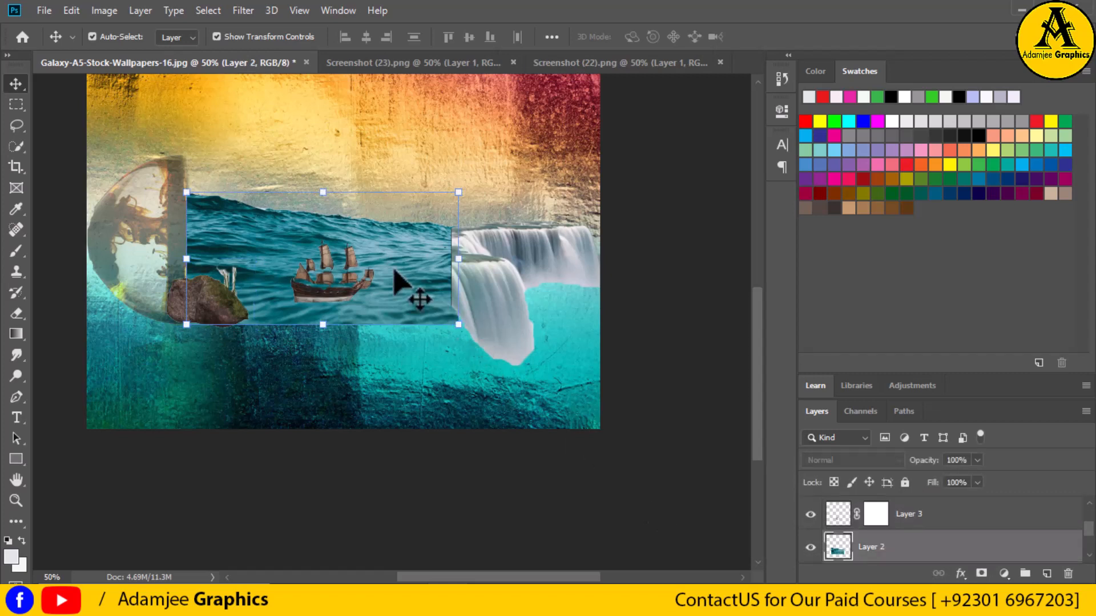
{"action": "left_click", "coordinate": [559, 288]}
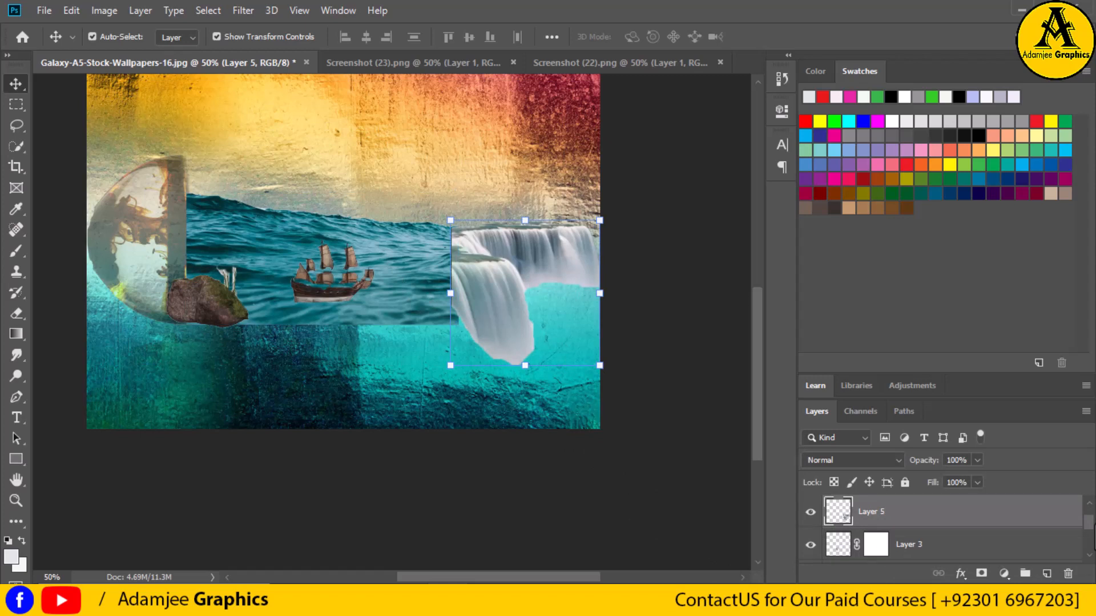
{"action": "mouse_move", "coordinate": [1090, 524]}
{"action": "left_mouse_down"}
{"action": "mouse_move", "coordinate": [1091, 558]}
{"action": "mouse_move", "coordinate": [1094, 517]}
{"action": "left_mouse_up"}
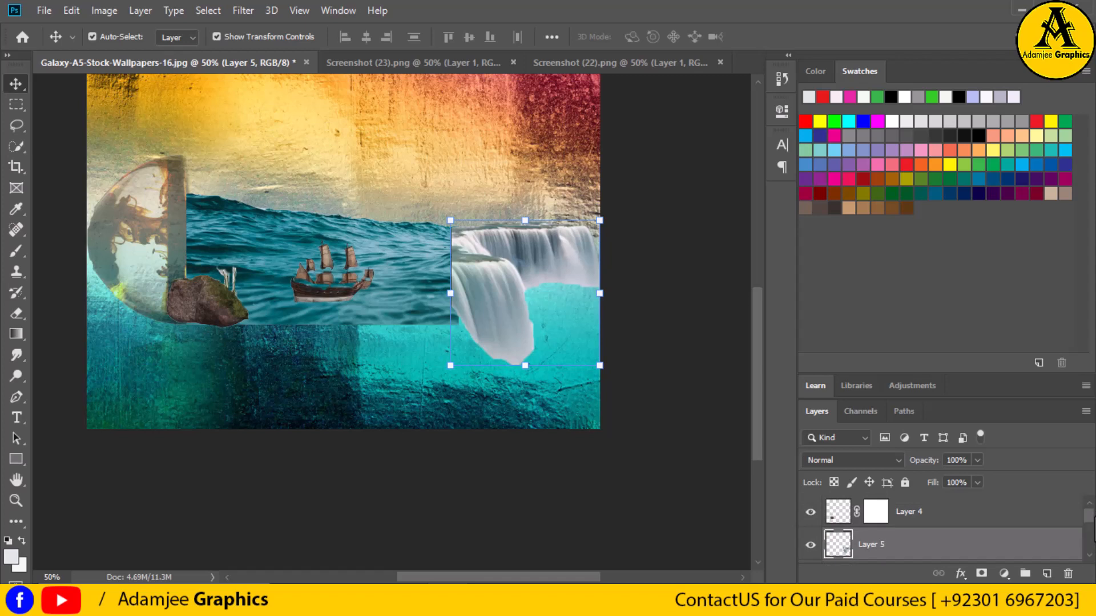
{"action": "left_click", "coordinate": [606, 478]}
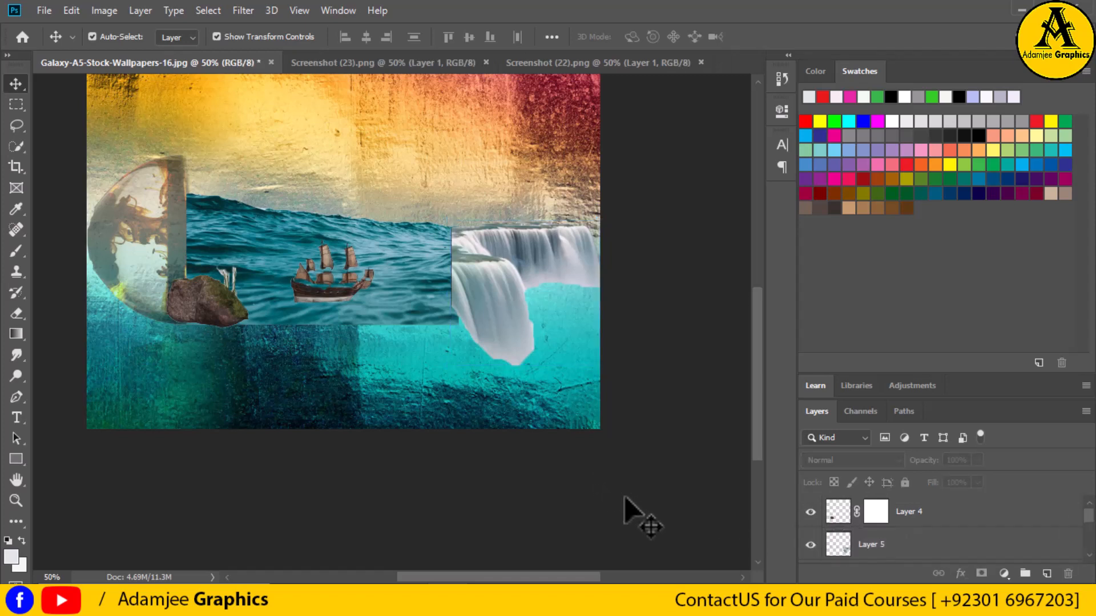
{"action": "left_click", "coordinate": [901, 547]}
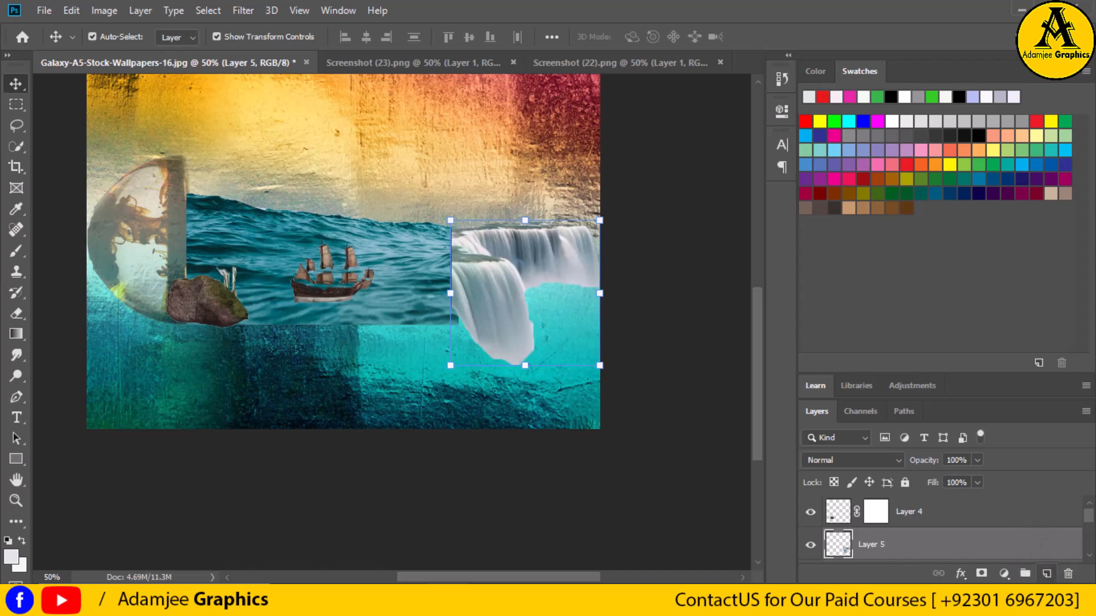
{"action": "left_click", "coordinate": [1048, 575]}
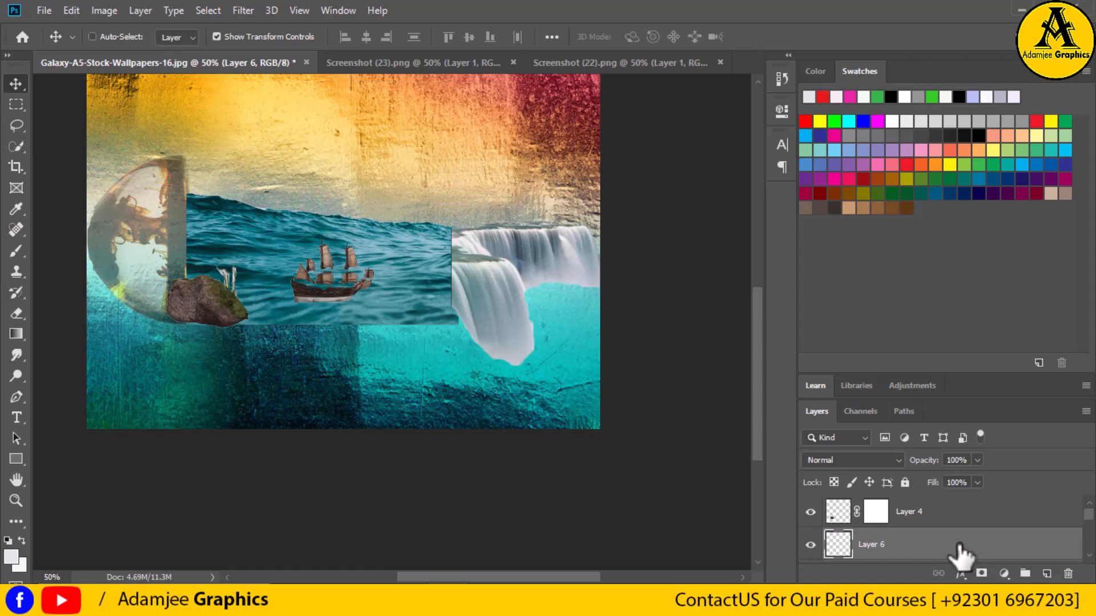
Step: Open the flying birds image Screenshot (24) and close the waterfall image Screenshot (22)
{"action": "key", "text": "ctrl+o"}
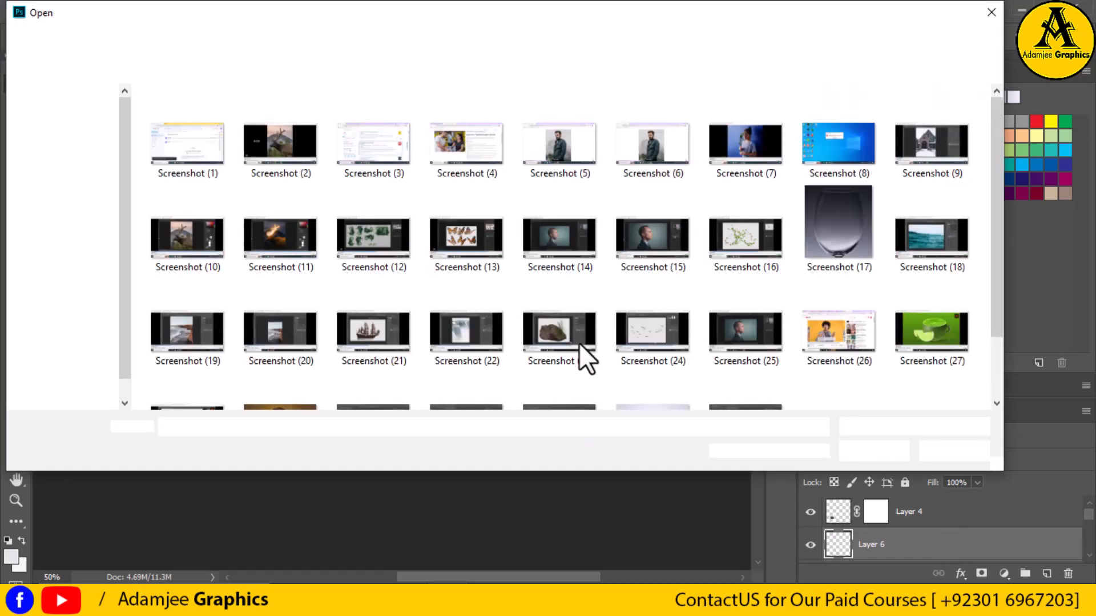
{"action": "left_click", "coordinate": [665, 321]}
{"action": "left_click", "coordinate": [869, 449]}
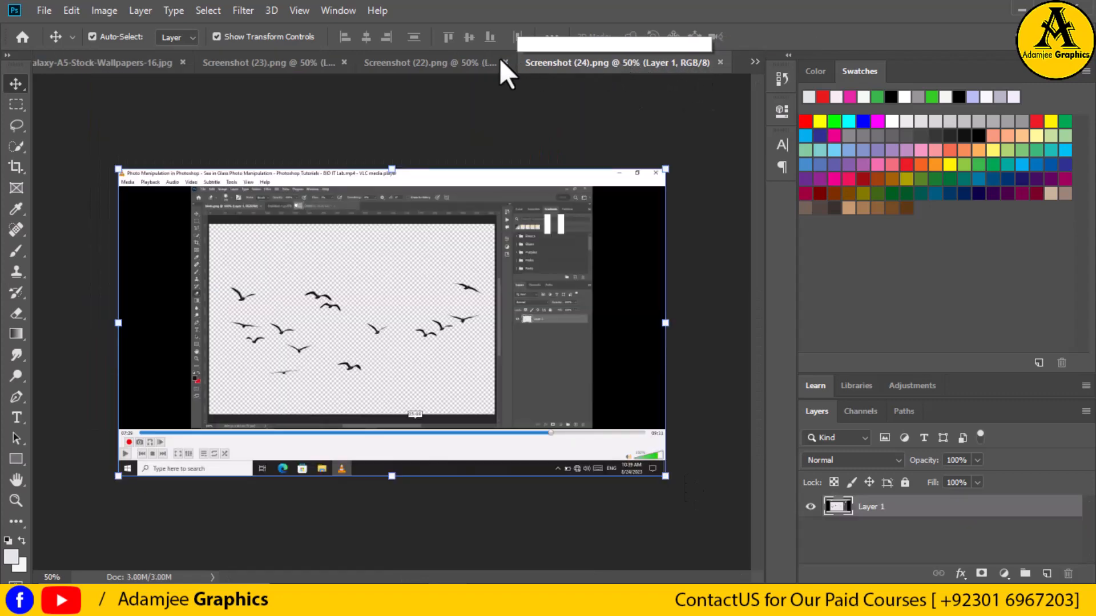
{"action": "left_click", "coordinate": [462, 62]}
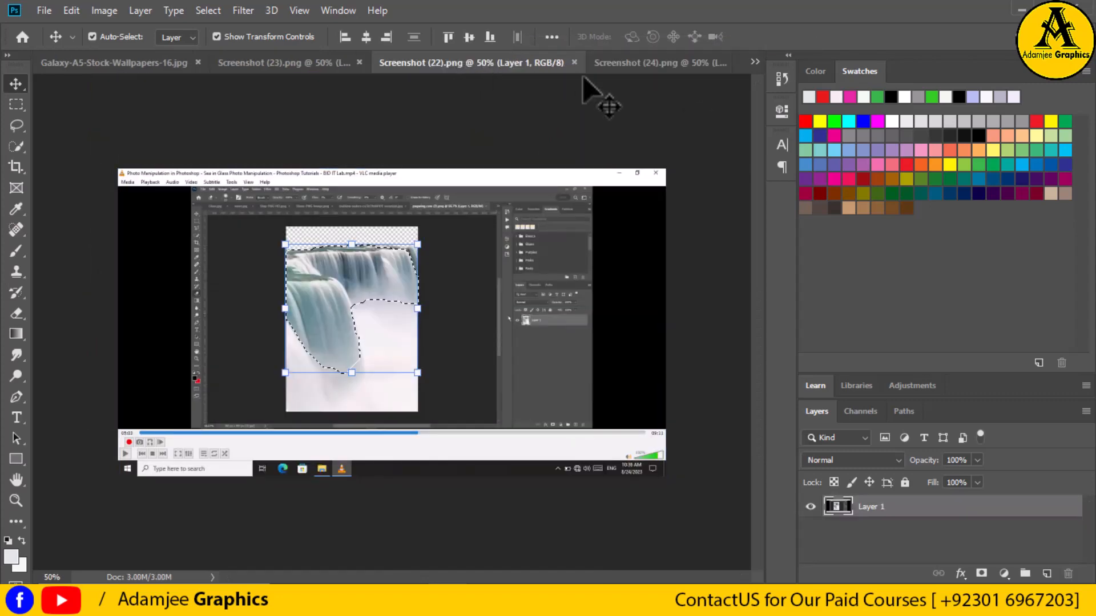
{"action": "left_click", "coordinate": [573, 62]}
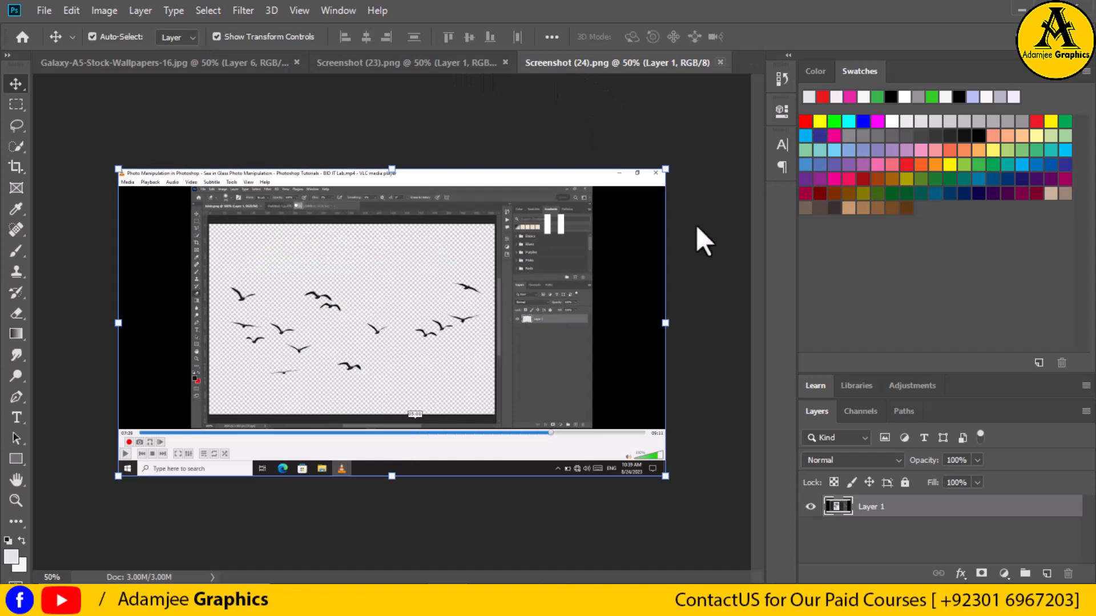
{"action": "left_click", "coordinate": [16, 146]}
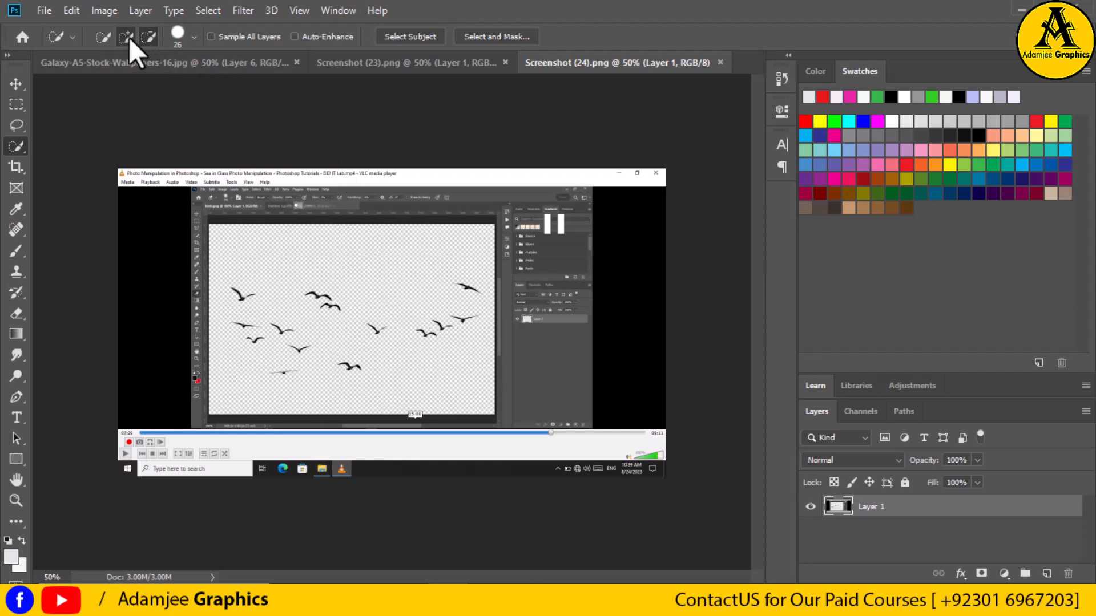
{"action": "mouse_move", "coordinate": [332, 370]}
{"action": "left_mouse_down"}
{"action": "mouse_move", "coordinate": [434, 424]}
{"action": "mouse_move", "coordinate": [379, 383]}
{"action": "mouse_move", "coordinate": [254, 386]}
{"action": "mouse_move", "coordinate": [235, 310]}
{"action": "left_mouse_up"}
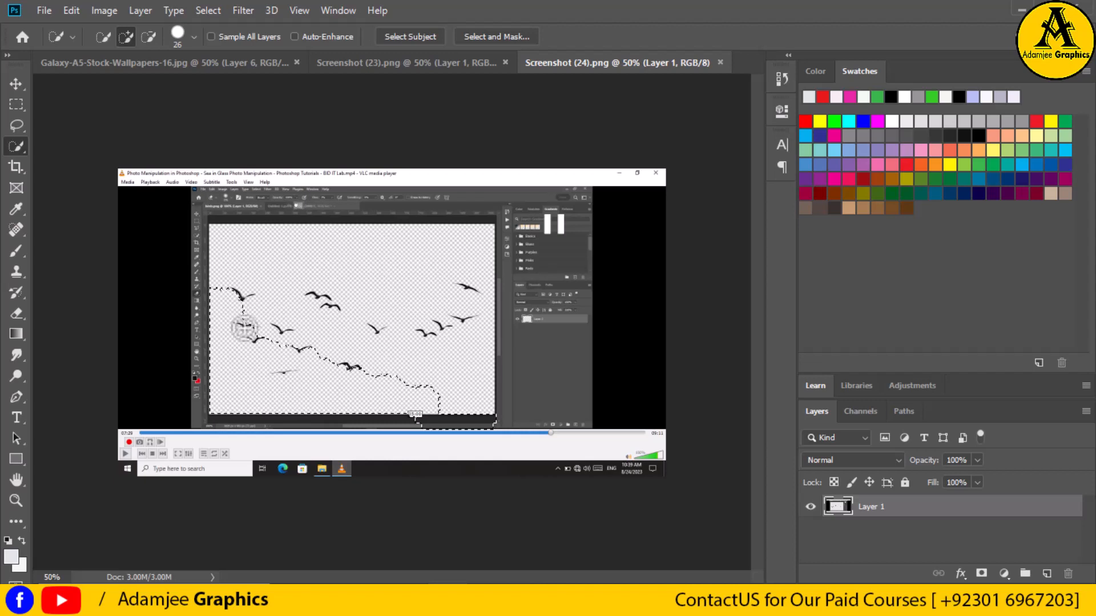
{"action": "left_click_drag", "start_coordinate": [411, 396], "coordinate": [451, 351]}
{"action": "left_click_drag", "start_coordinate": [382, 212], "coordinate": [387, 276]}
{"action": "mouse_move", "coordinate": [468, 210]}
{"action": "left_mouse_down"}
{"action": "mouse_move", "coordinate": [376, 248]}
{"action": "mouse_move", "coordinate": [369, 305]}
{"action": "mouse_move", "coordinate": [363, 251]}
{"action": "mouse_move", "coordinate": [365, 266]}
{"action": "mouse_move", "coordinate": [343, 274]}
{"action": "mouse_move", "coordinate": [474, 308]}
{"action": "left_mouse_up"}
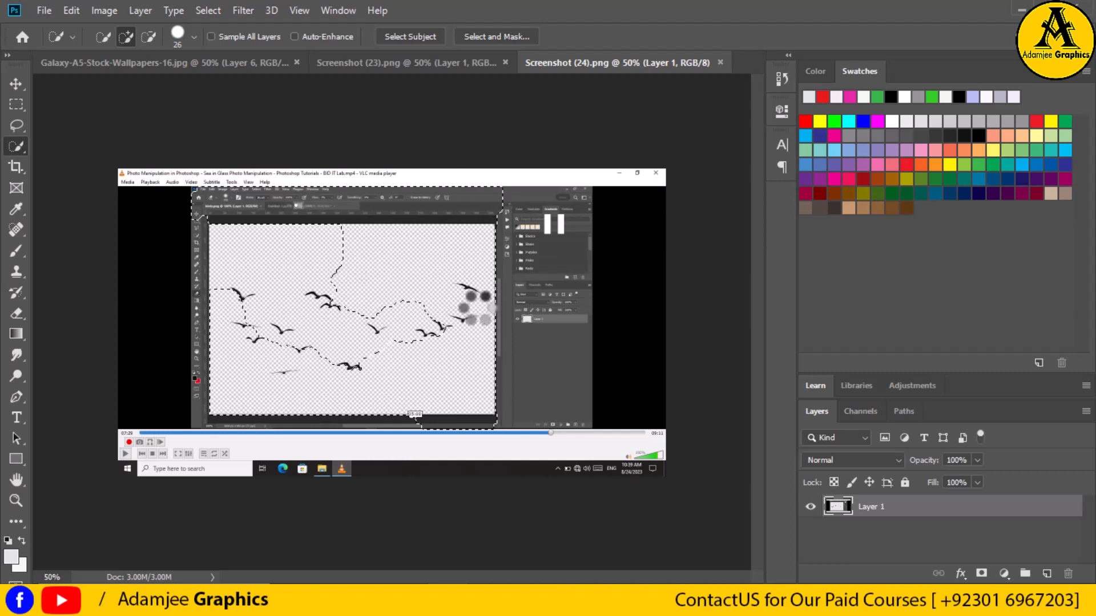
{"action": "key", "text": "ctrl+z"}
{"action": "key", "text": "ctrl+z"}
{"action": "key", "text": "ctrl+z"}
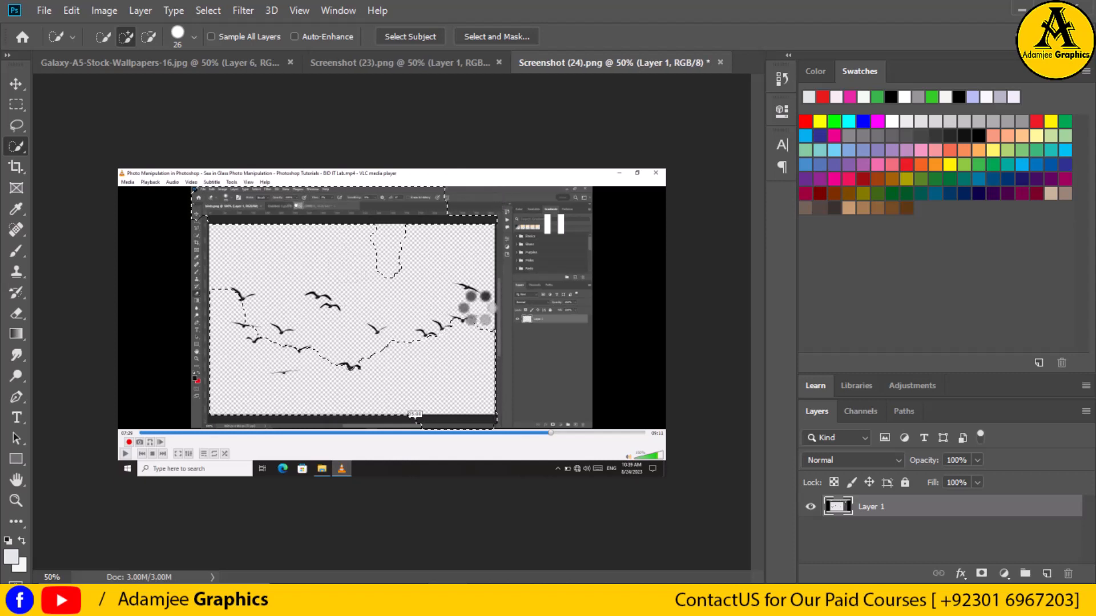
{"action": "key", "text": "ctrl+z"}
{"action": "key", "text": "ctrl+z"}
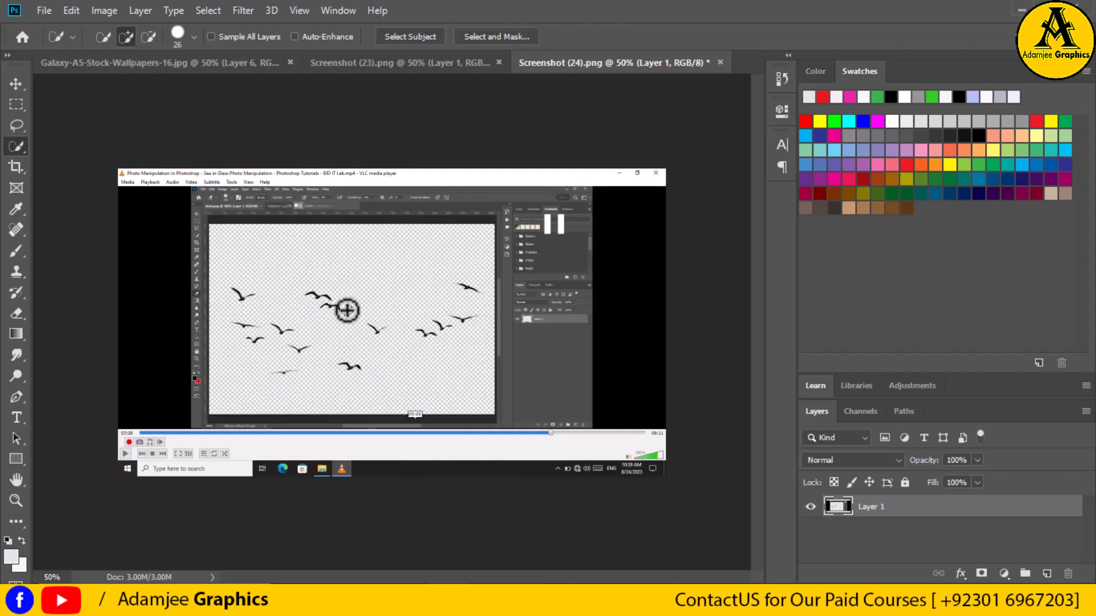
Step: Quick-select the area around the birds, then subtract the checkerboard at the picture's lower left and along its top
{"action": "mouse_move", "coordinate": [351, 320]}
{"action": "left_mouse_down"}
{"action": "mouse_move", "coordinate": [357, 311]}
{"action": "mouse_move", "coordinate": [459, 323]}
{"action": "left_mouse_up"}
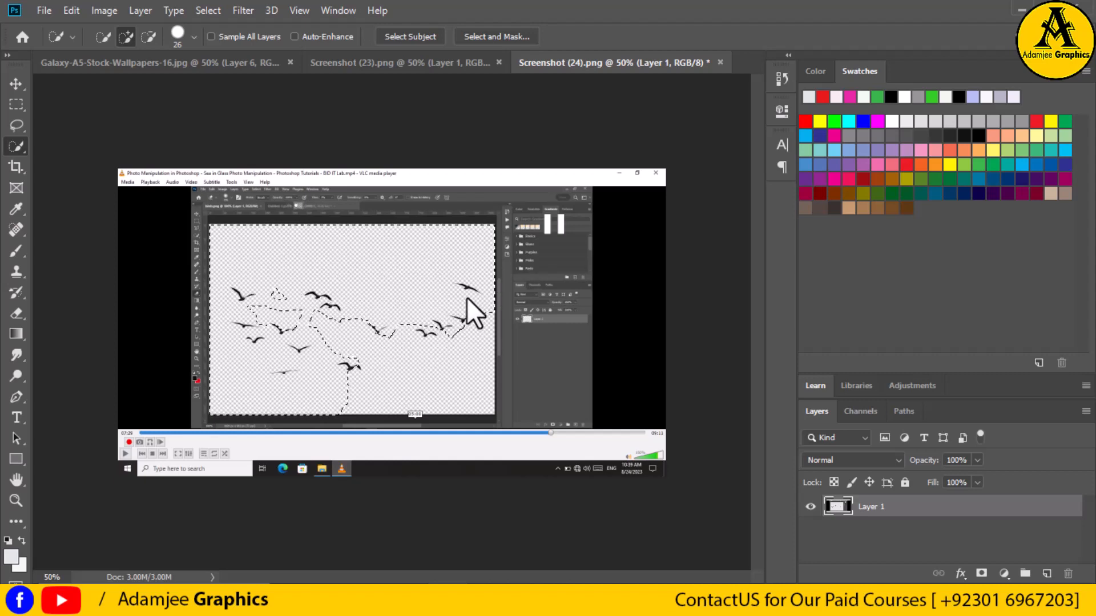
{"action": "left_click", "coordinate": [148, 37]}
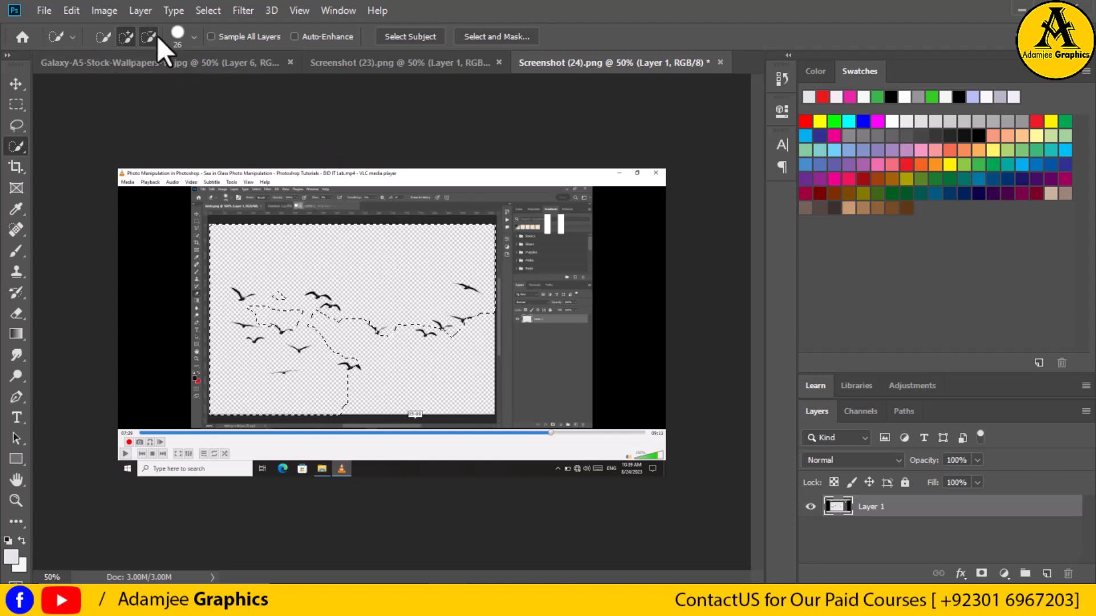
{"action": "mouse_move", "coordinate": [364, 407]}
{"action": "left_mouse_down"}
{"action": "mouse_move", "coordinate": [276, 418]}
{"action": "mouse_move", "coordinate": [237, 402]}
{"action": "mouse_move", "coordinate": [225, 354]}
{"action": "left_mouse_up"}
{"action": "mouse_move", "coordinate": [288, 210]}
{"action": "left_mouse_down"}
{"action": "mouse_move", "coordinate": [291, 270]}
{"action": "mouse_move", "coordinate": [278, 227]}
{"action": "mouse_move", "coordinate": [281, 242]}
{"action": "mouse_move", "coordinate": [356, 258]}
{"action": "mouse_move", "coordinate": [367, 255]}
{"action": "mouse_move", "coordinate": [348, 232]}
{"action": "mouse_move", "coordinate": [402, 253]}
{"action": "mouse_move", "coordinate": [471, 256]}
{"action": "left_mouse_up"}
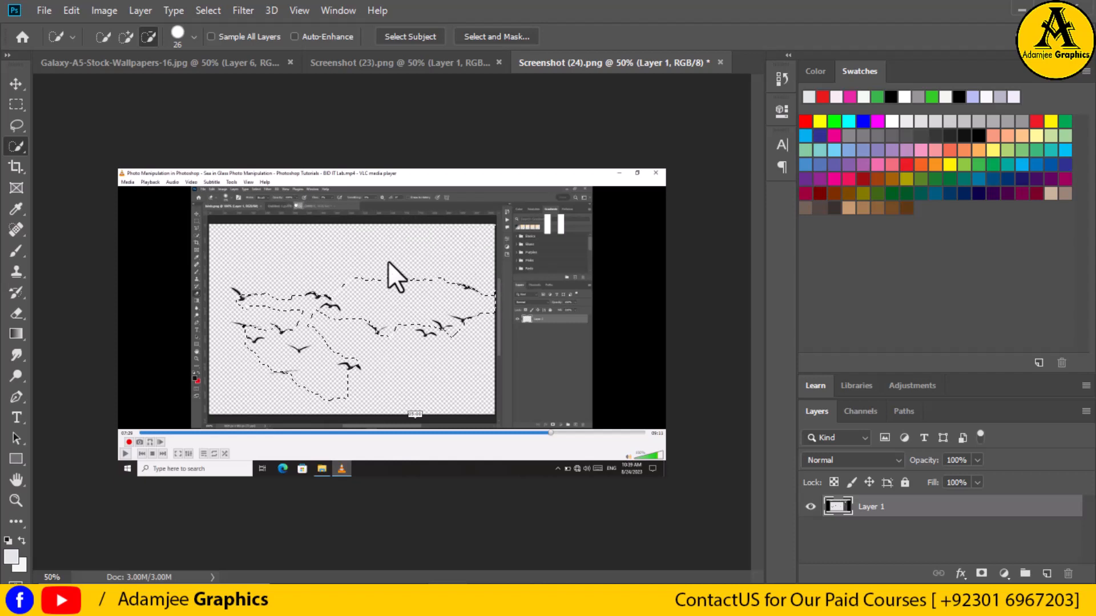
Step: Subtract the remaining checkerboard between the upper birds, around the right-hand birds and below the lower-left birds from the selection
{"action": "left_click", "coordinate": [395, 291]}
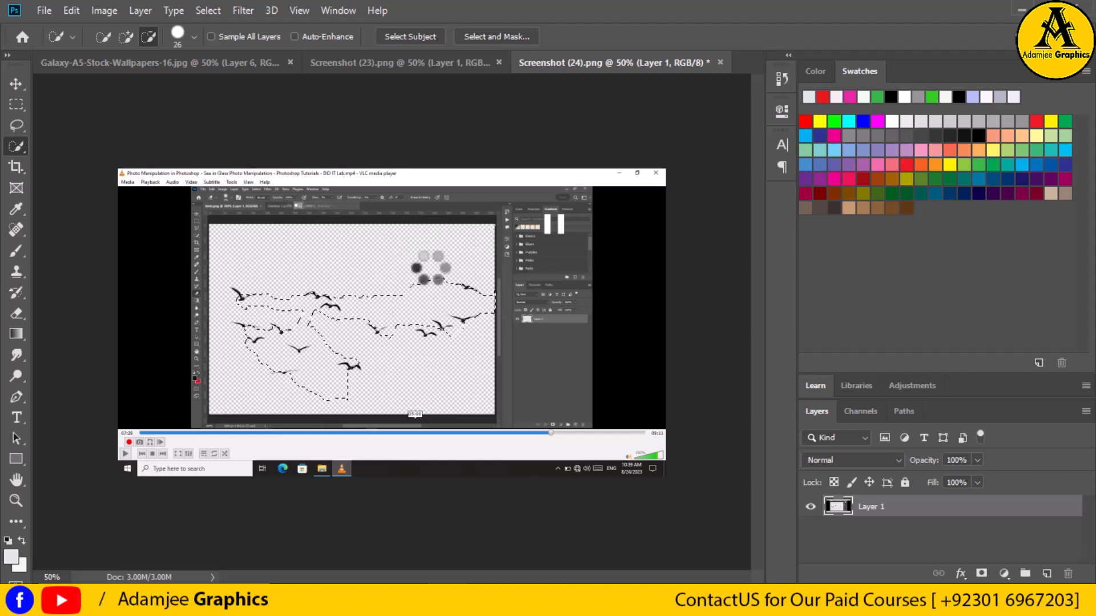
{"action": "left_click", "coordinate": [464, 334]}
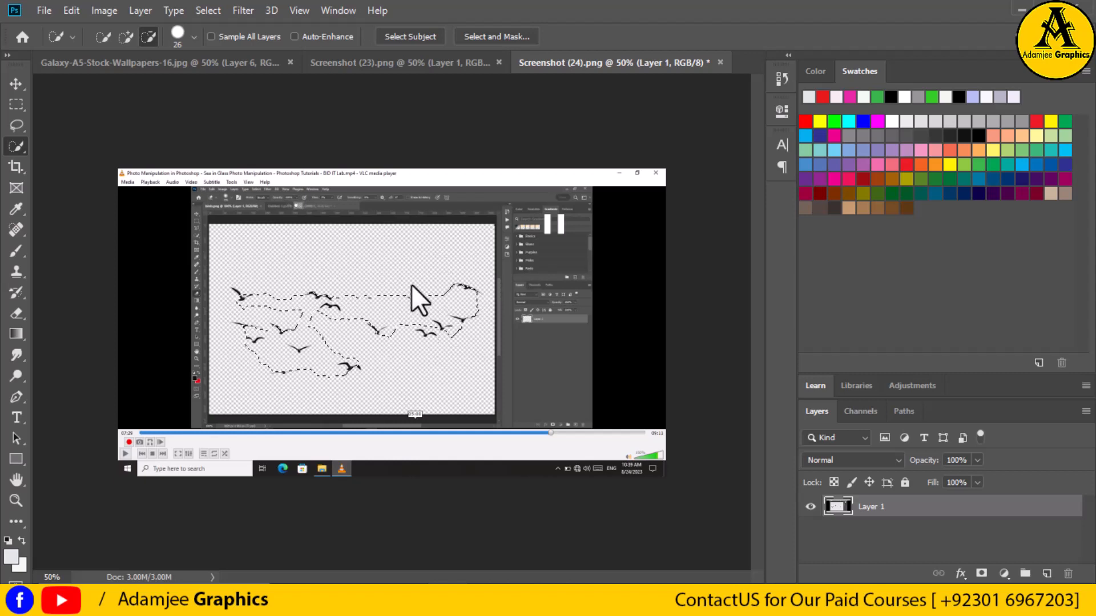
{"action": "mouse_move", "coordinate": [411, 284]}
{"action": "left_mouse_down"}
{"action": "mouse_move", "coordinate": [414, 300]}
{"action": "mouse_move", "coordinate": [359, 277]}
{"action": "left_mouse_up"}
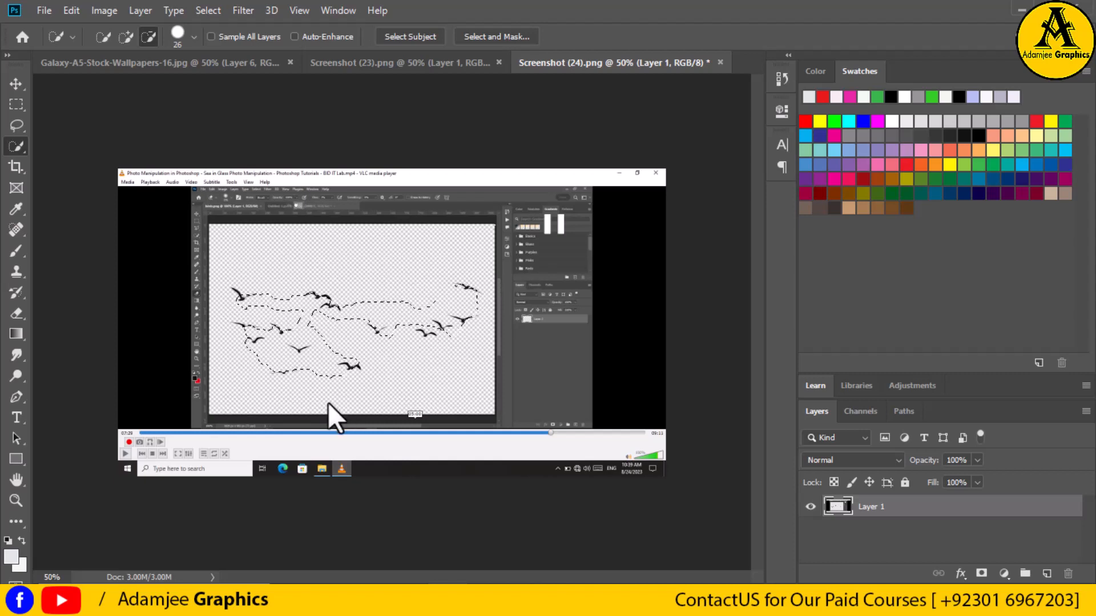
{"action": "mouse_move", "coordinate": [328, 403]}
{"action": "left_mouse_down"}
{"action": "mouse_move", "coordinate": [291, 392]}
{"action": "mouse_move", "coordinate": [306, 371]}
{"action": "mouse_move", "coordinate": [283, 388]}
{"action": "left_mouse_up"}
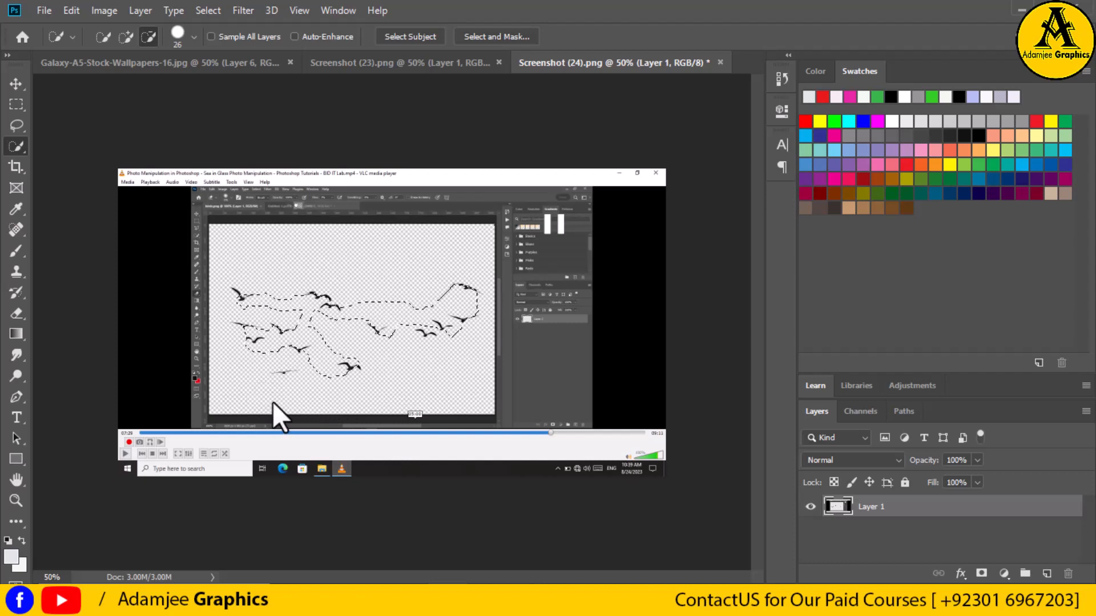
{"action": "key", "text": "ctrl+z"}
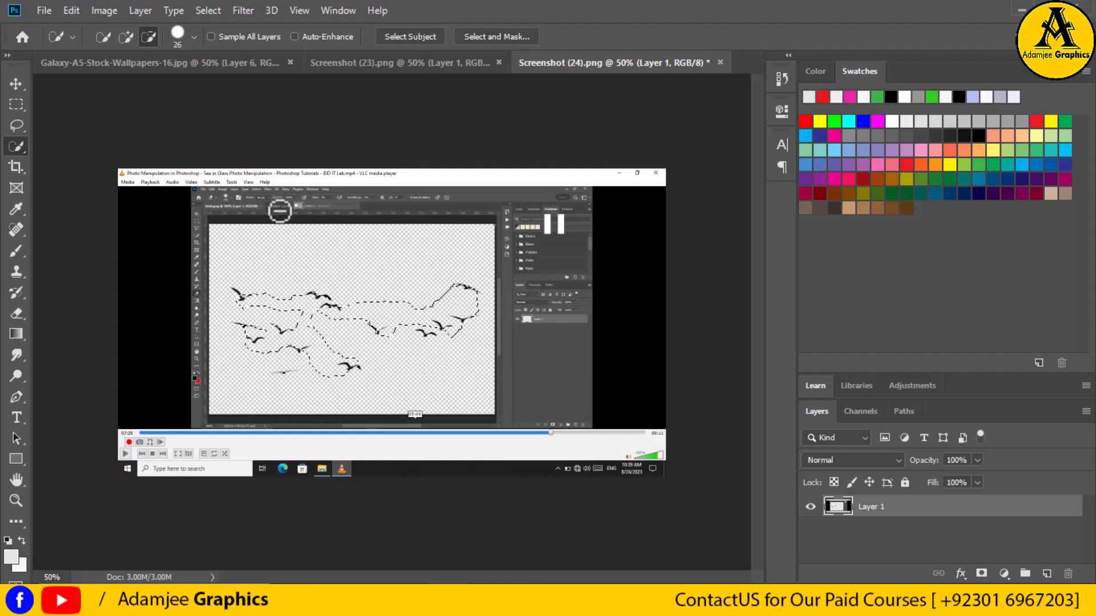
Step: Bring the bird image into the wallpaper document as a layer below Layer 4, covering the sea scene
{"action": "left_click", "coordinate": [15, 84]}
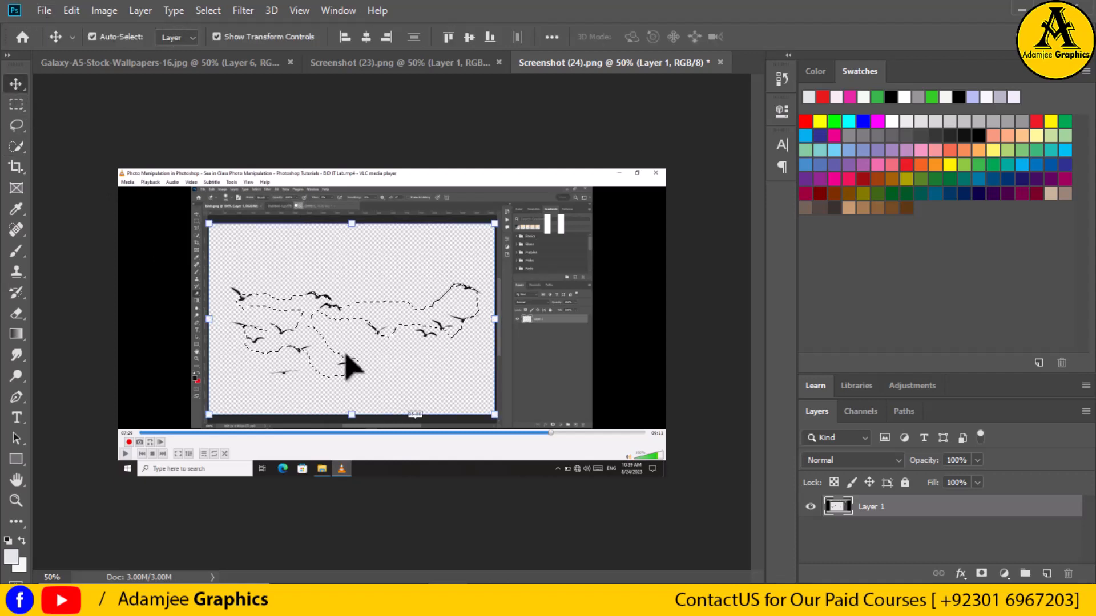
{"action": "left_click_drag", "start_coordinate": [333, 331], "coordinate": [359, 170]}
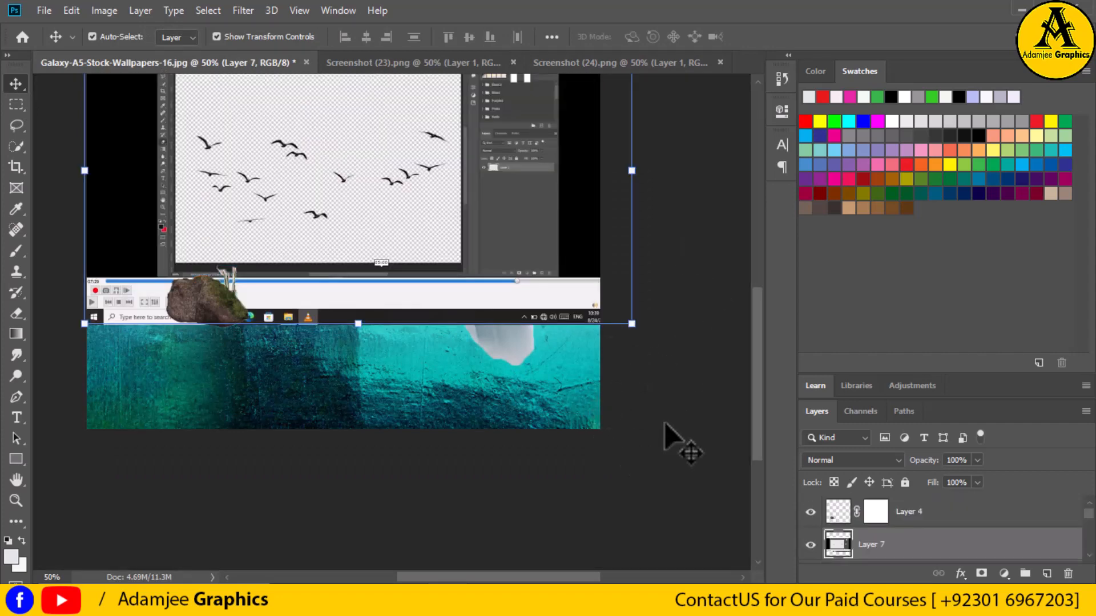
{"action": "scroll", "coordinate": [653, 216], "scroll_direction": "up", "scroll_amount": 1}
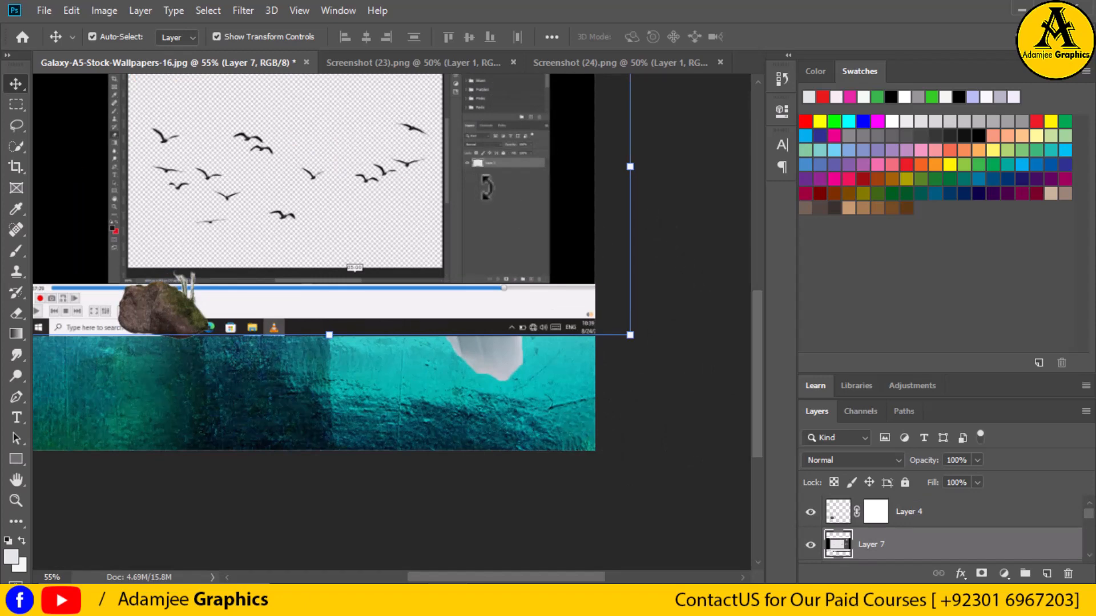
Step: Delete the imported bird image layer, Layer 7, from the wallpaper document to uncover the sea scene
{"action": "left_click", "coordinate": [637, 59]}
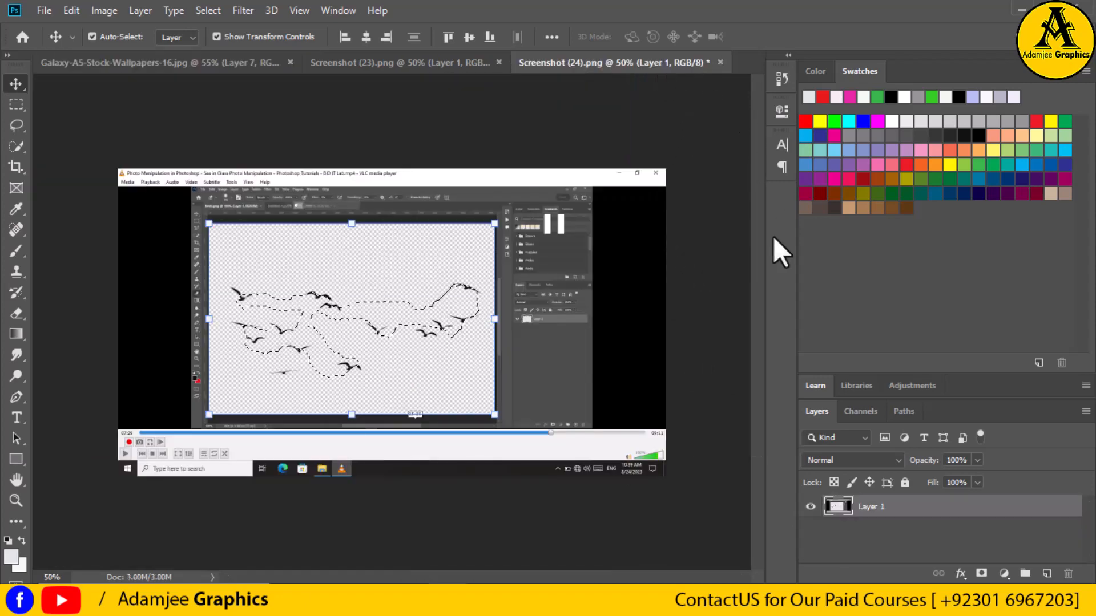
{"action": "left_click", "coordinate": [432, 61]}
{"action": "left_click", "coordinate": [605, 69]}
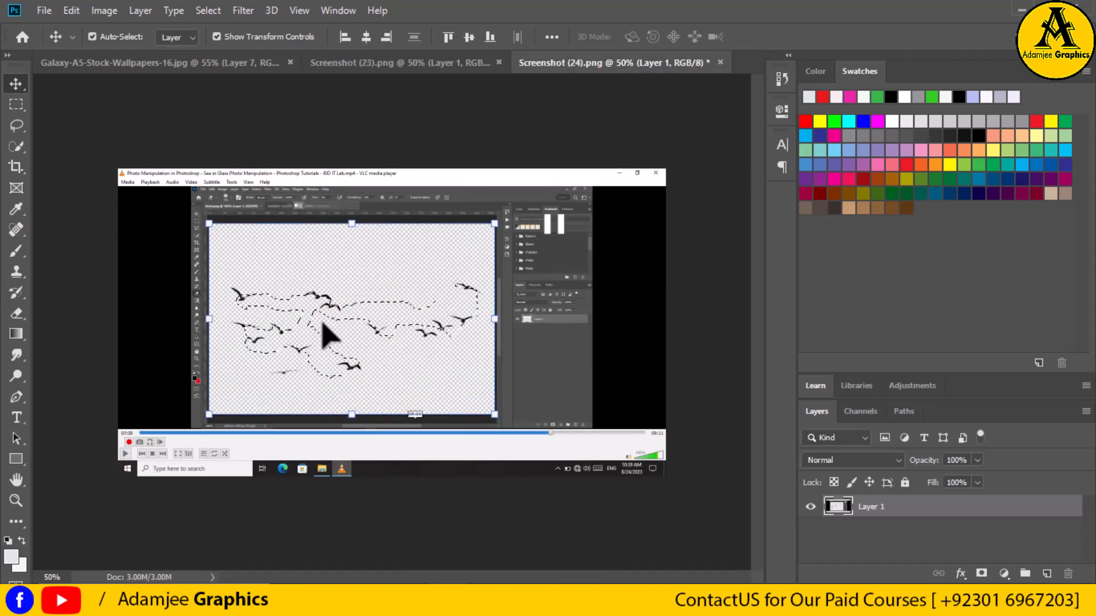
{"action": "left_click", "coordinate": [206, 67]}
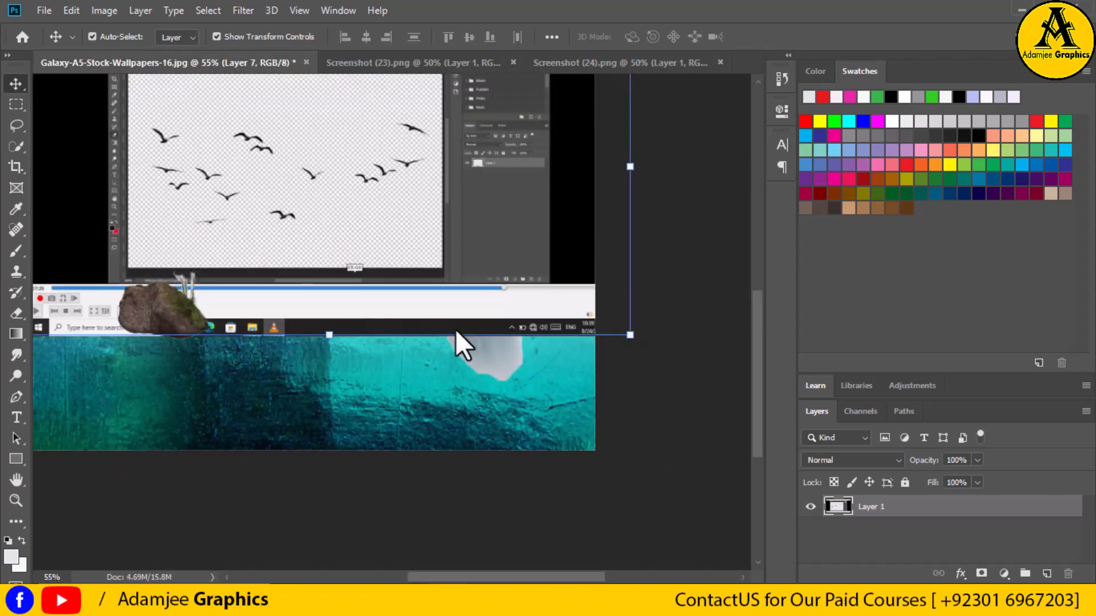
{"action": "key", "text": "Delete"}
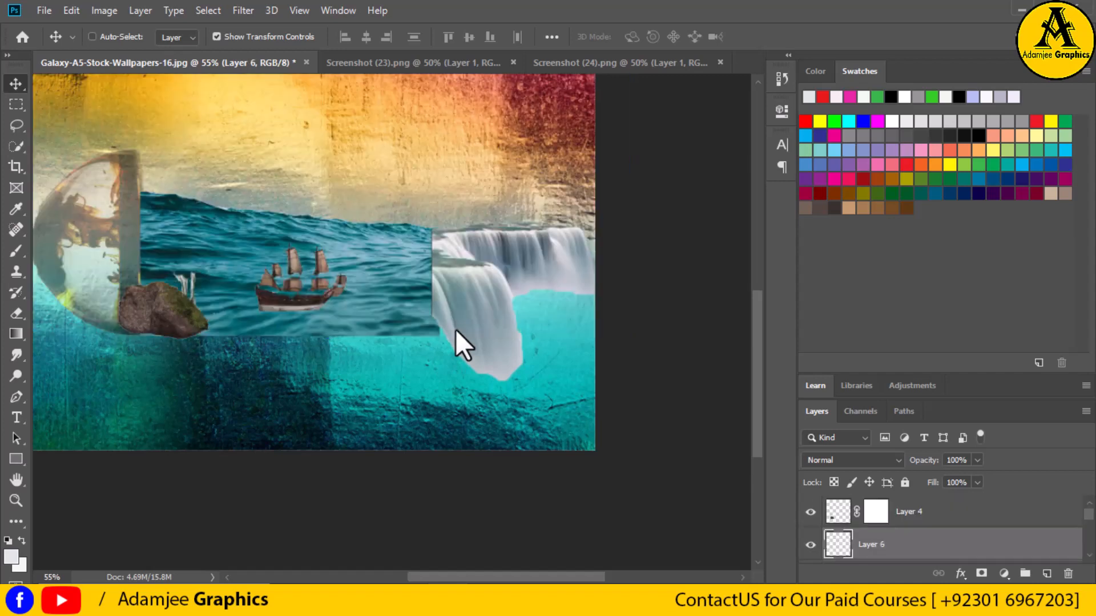
Step: Return to the bird image Screenshot (24) and shift the whole picture slightly down and to the left on its canvas
{"action": "left_click", "coordinate": [626, 64]}
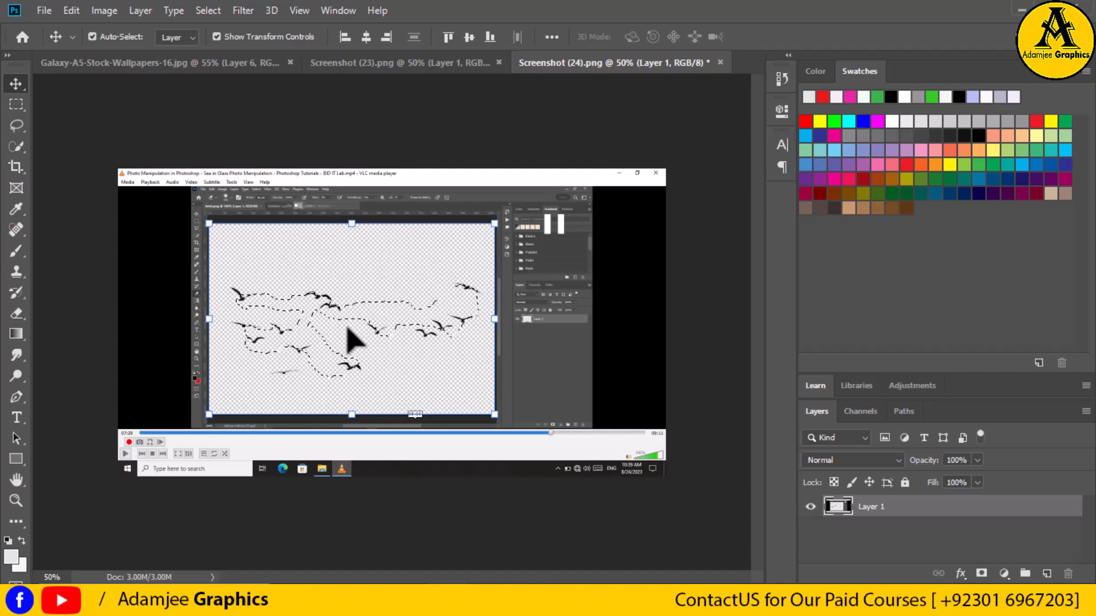
{"action": "key", "text": "shift+Right"}
{"action": "key", "text": "shift+Right"}
{"action": "key", "text": "shift+Right"}
{"action": "key", "text": "shift+Right"}
{"action": "key", "text": "shift+Right"}
{"action": "key", "text": "shift+Right"}
{"action": "key", "text": "shift+Up"}
{"action": "key", "text": "shift+Up"}
{"action": "left_click_drag", "start_coordinate": [354, 330], "coordinate": [314, 354]}
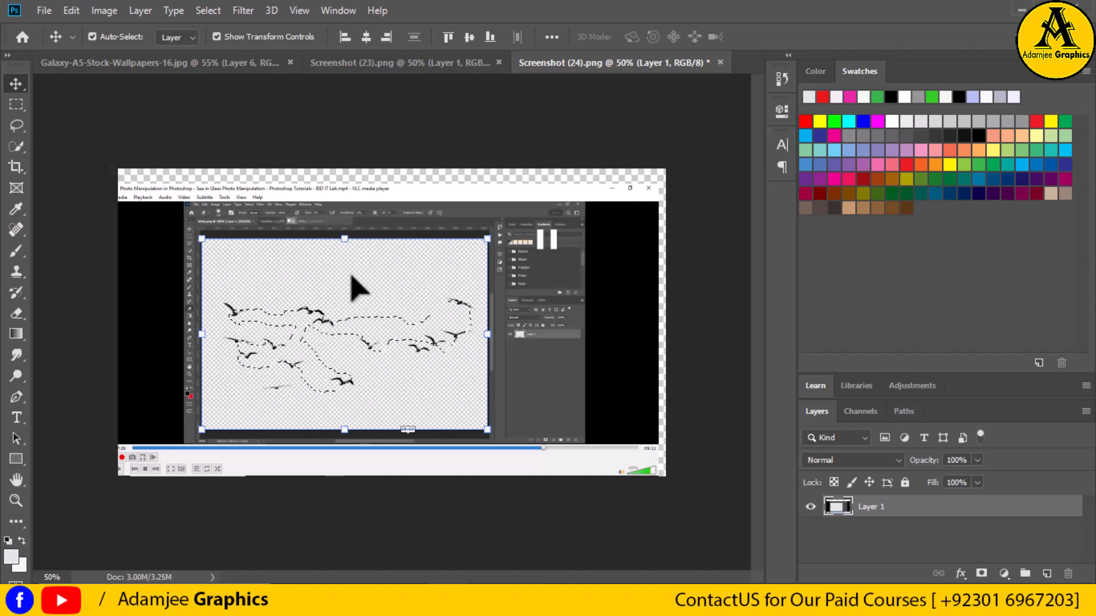
{"action": "left_click_drag", "start_coordinate": [344, 238], "coordinate": [347, 273]}
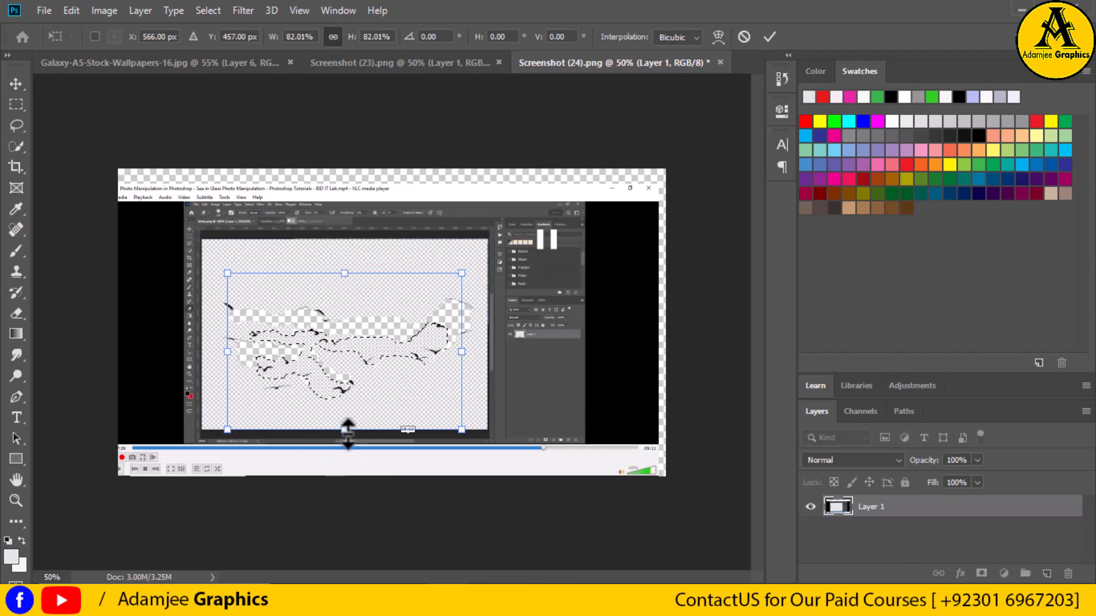
{"action": "left_click_drag", "start_coordinate": [348, 432], "coordinate": [348, 400]}
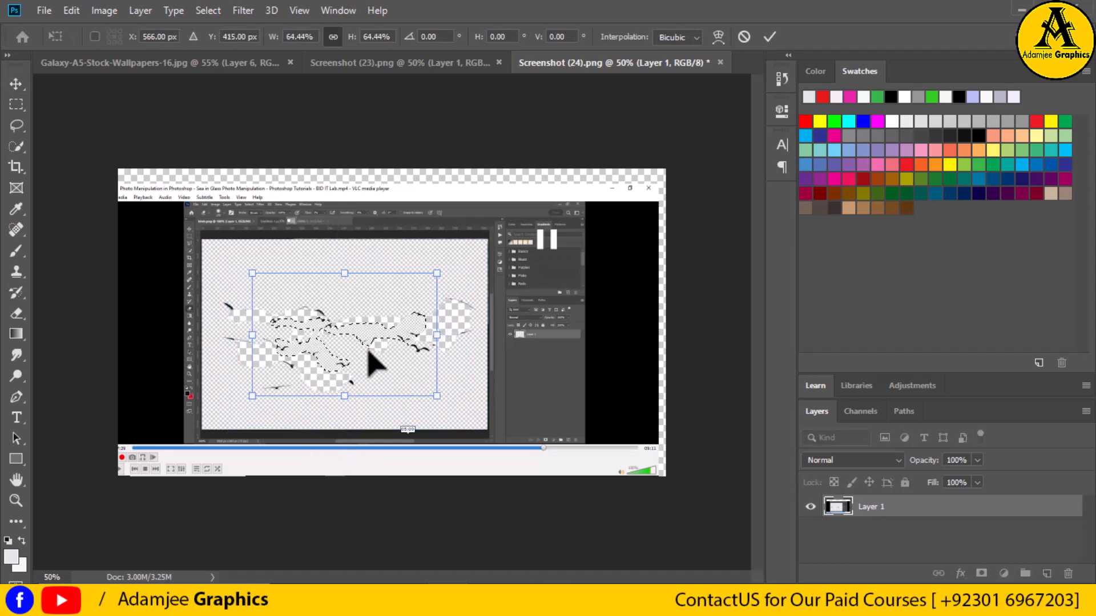
{"action": "left_click_drag", "start_coordinate": [368, 351], "coordinate": [469, 391]}
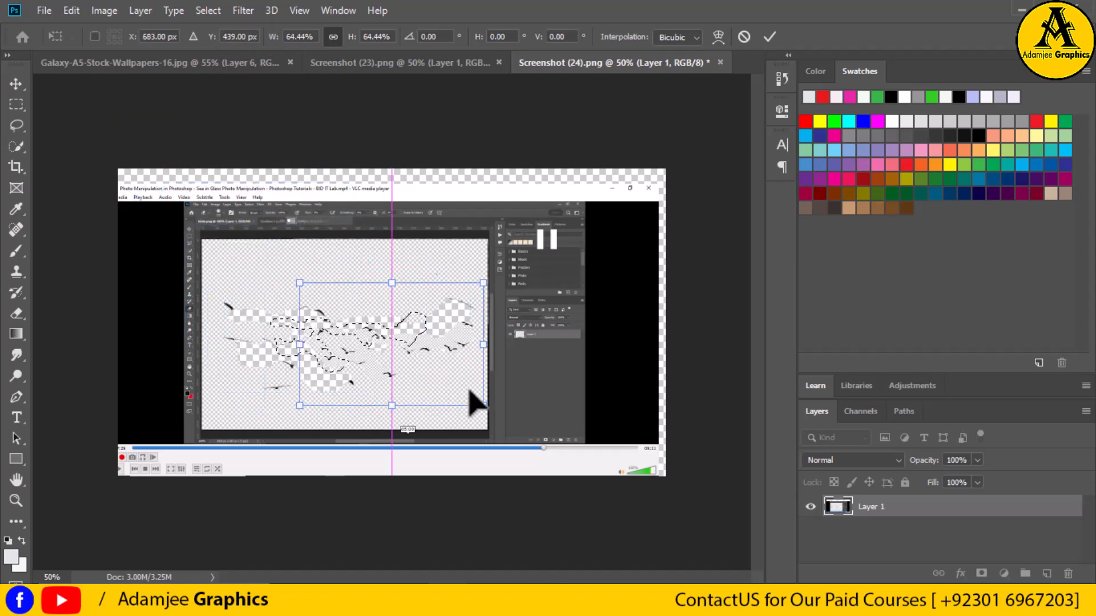
Step: Close the rock image Screenshot (23)
{"action": "left_click", "coordinate": [409, 64]}
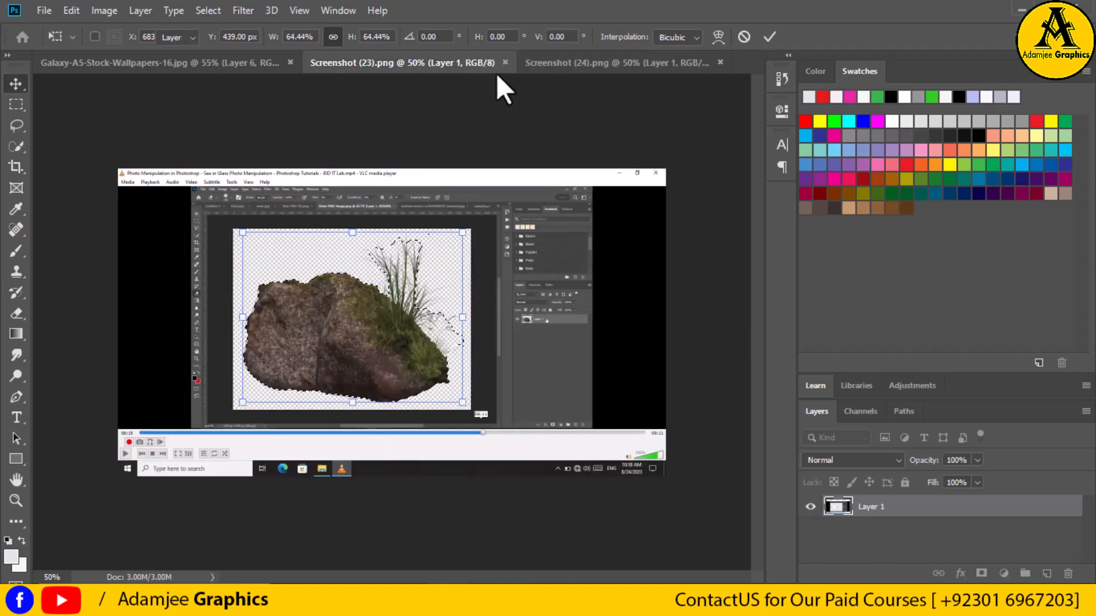
{"action": "left_click", "coordinate": [507, 64]}
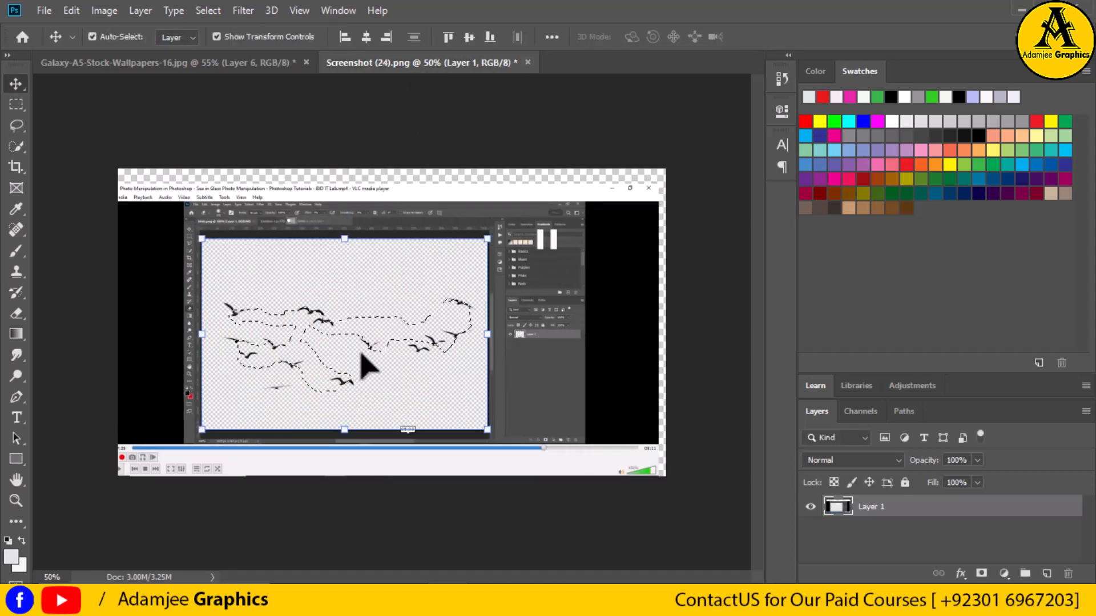
{"action": "mouse_move", "coordinate": [292, 352]}
{"action": "left_mouse_down"}
{"action": "mouse_move", "coordinate": [298, 318]}
{"action": "mouse_move", "coordinate": [300, 359]}
{"action": "left_mouse_up"}
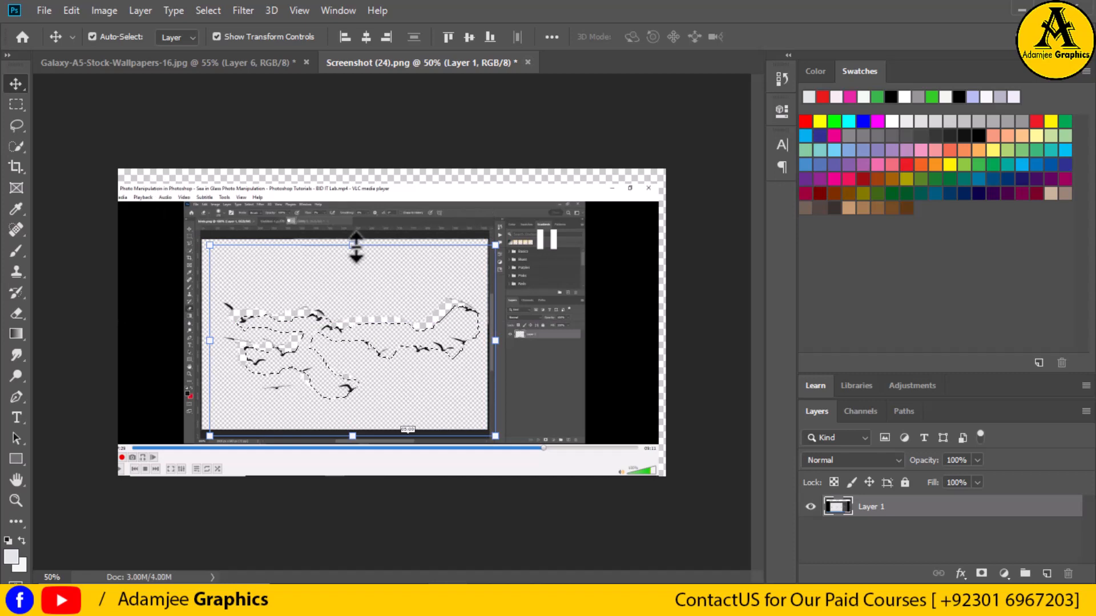
{"action": "left_click_drag", "start_coordinate": [353, 258], "coordinate": [354, 318]}
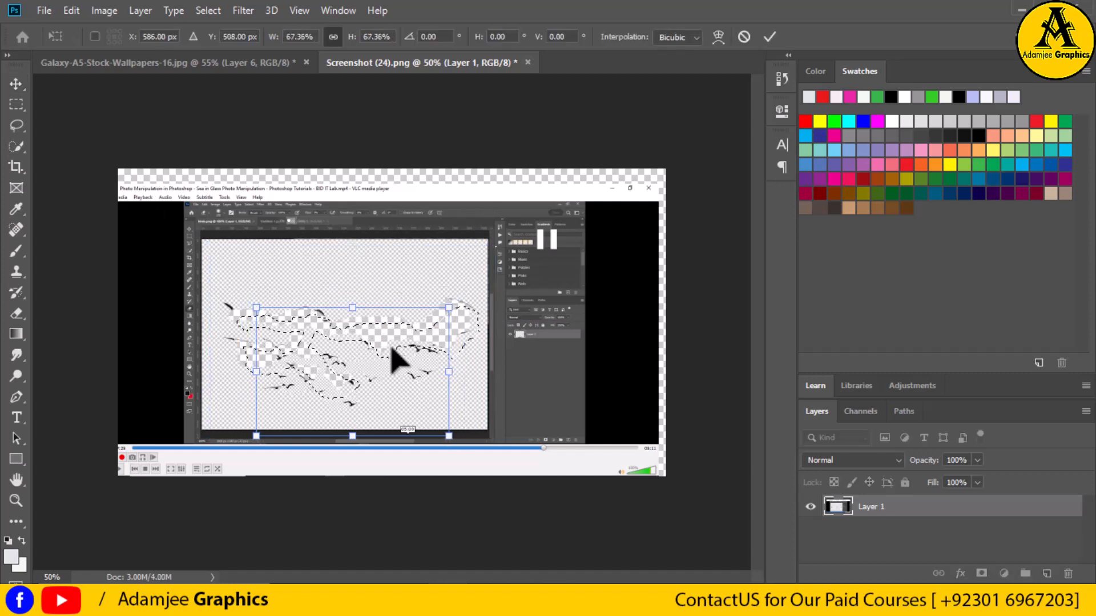
{"action": "left_click_drag", "start_coordinate": [448, 377], "coordinate": [378, 399]}
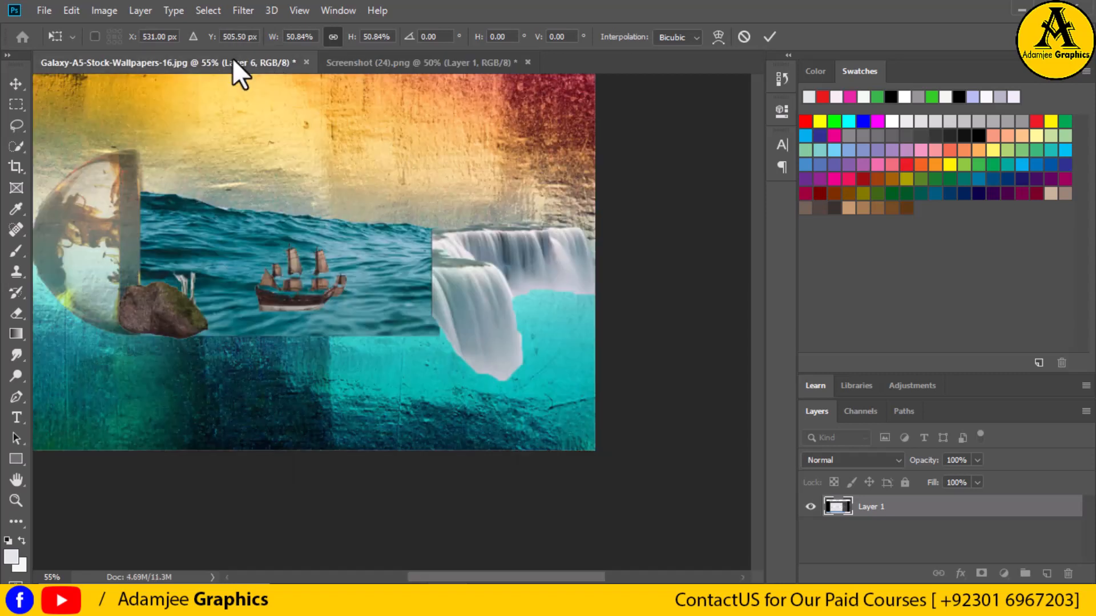
Step: Bring the selected birds from Screenshot (24) into the wallpaper document, placing them in the sky above the sea and ship
{"action": "left_click", "coordinate": [231, 58]}
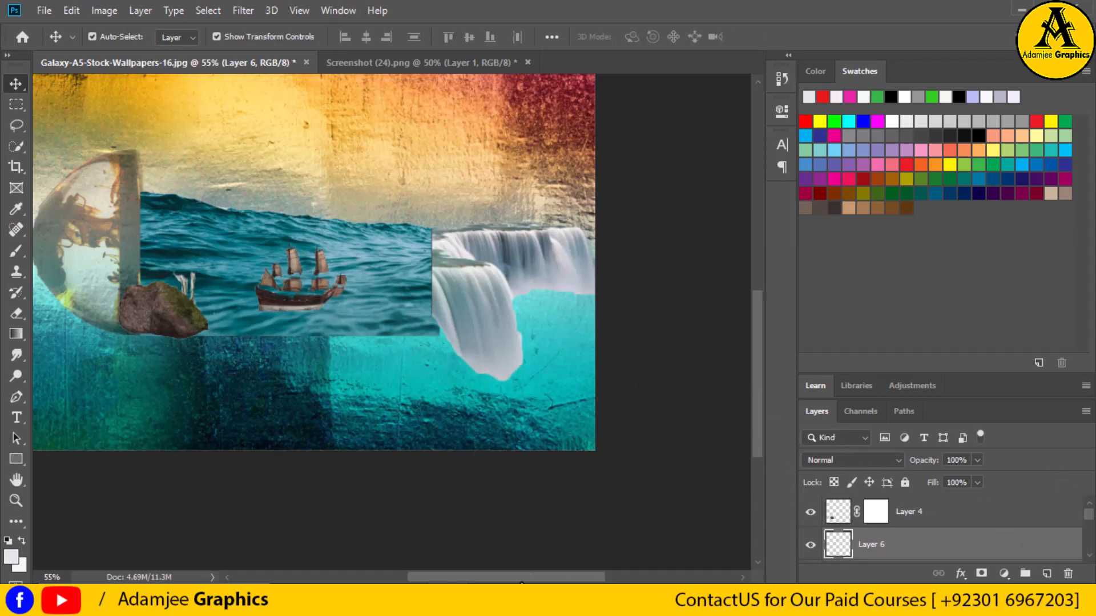
{"action": "left_click_drag", "start_coordinate": [524, 577], "coordinate": [502, 577]}
{"action": "left_click_drag", "start_coordinate": [762, 429], "coordinate": [763, 390]}
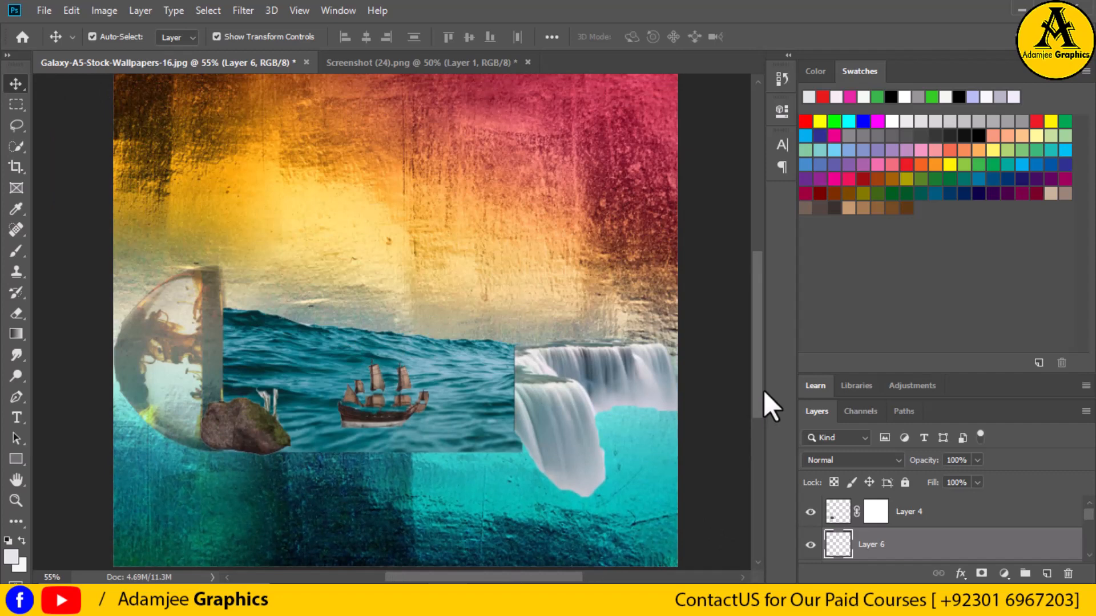
{"action": "left_click", "coordinate": [447, 68]}
{"action": "left_click_drag", "start_coordinate": [334, 346], "coordinate": [335, 177]}
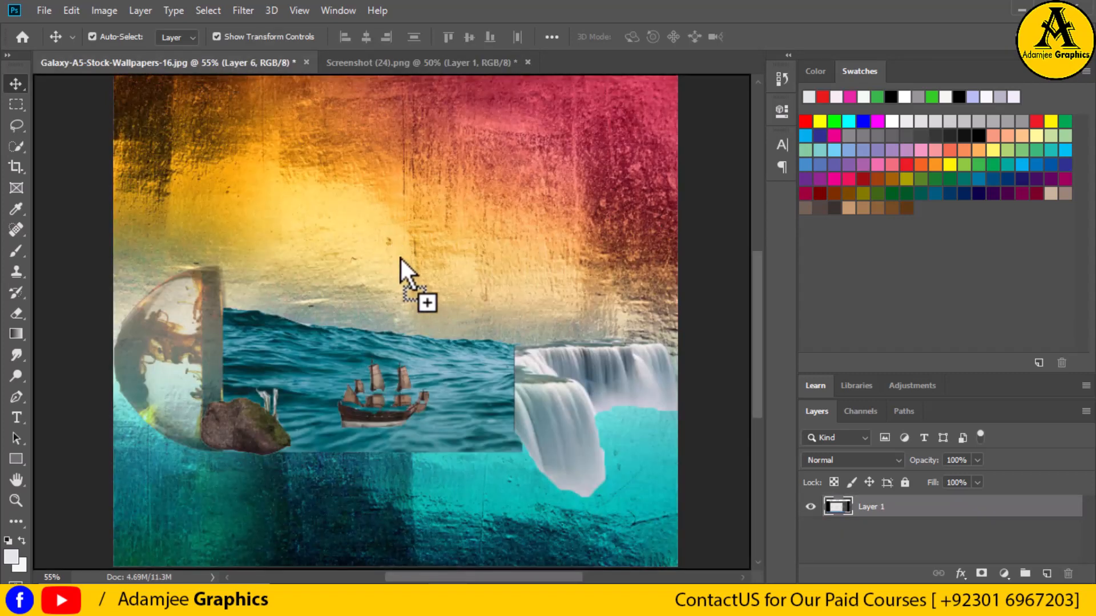
{"action": "left_click_drag", "start_coordinate": [400, 259], "coordinate": [402, 261]}
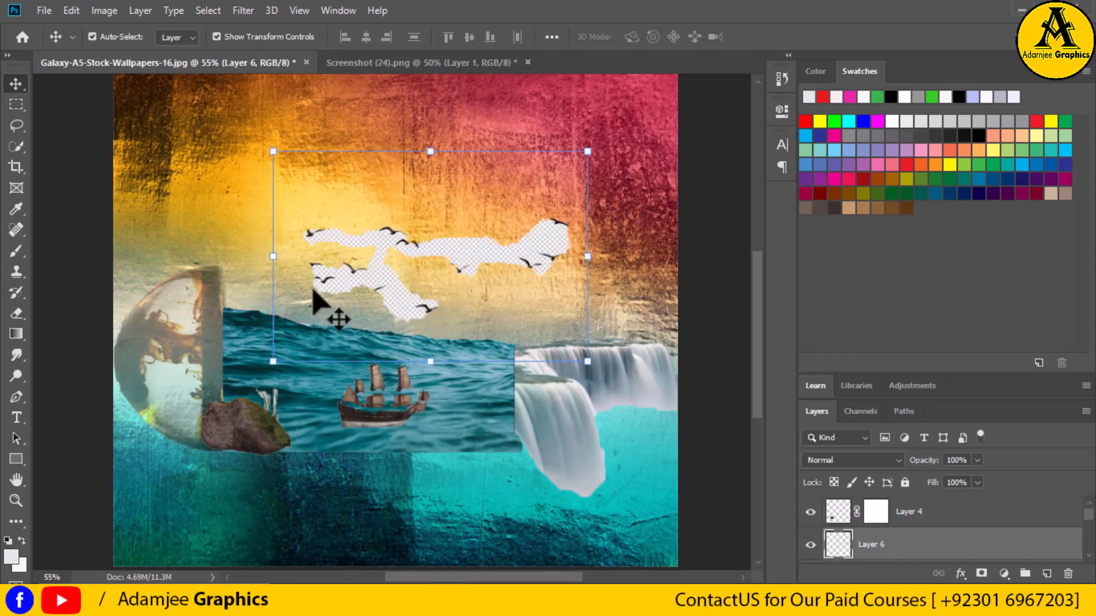
Step: Scale the birds down to about 83% and position them just above the sea's surface
{"action": "left_click_drag", "start_coordinate": [432, 361], "coordinate": [421, 321]}
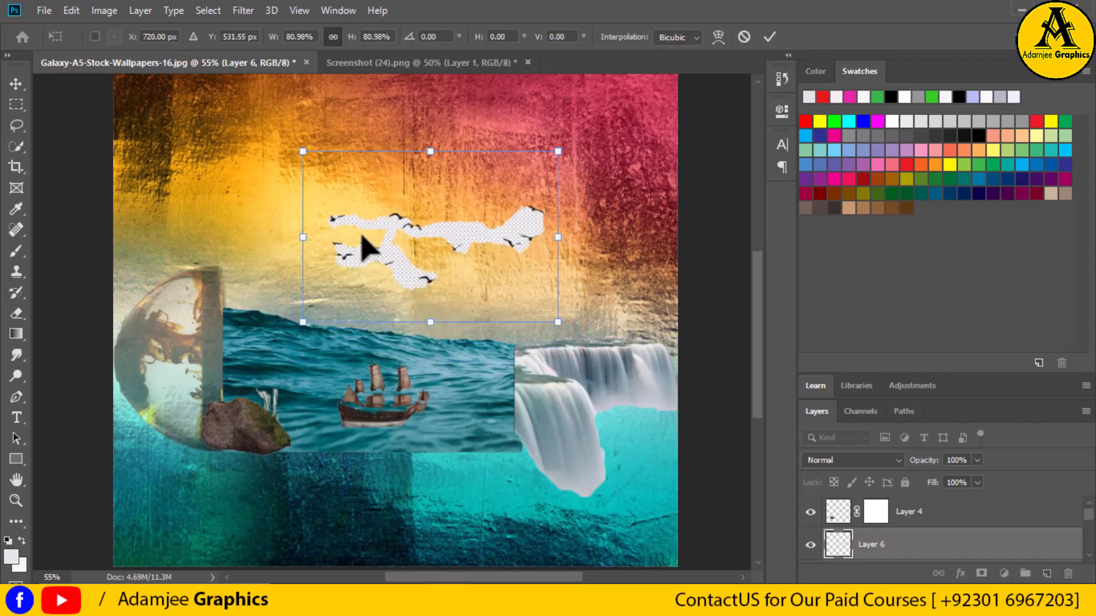
{"action": "left_click_drag", "start_coordinate": [429, 150], "coordinate": [408, 211]}
{"action": "left_click_drag", "start_coordinate": [346, 266], "coordinate": [297, 311]}
{"action": "left_click_drag", "start_coordinate": [512, 338], "coordinate": [567, 338]}
{"action": "left_click_drag", "start_coordinate": [421, 195], "coordinate": [423, 186]}
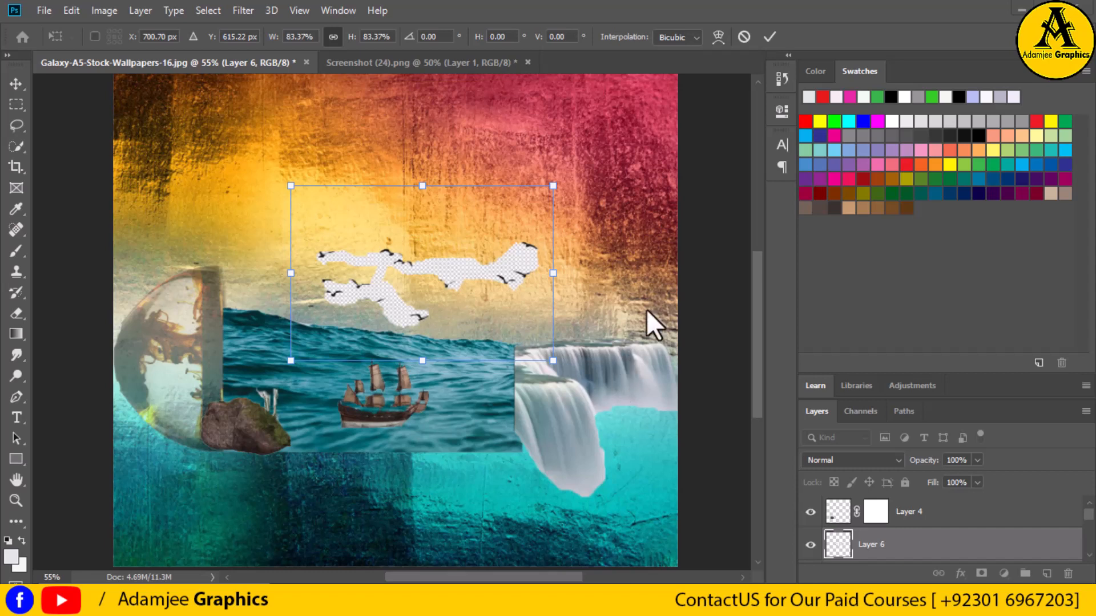
{"action": "left_click", "coordinate": [770, 38]}
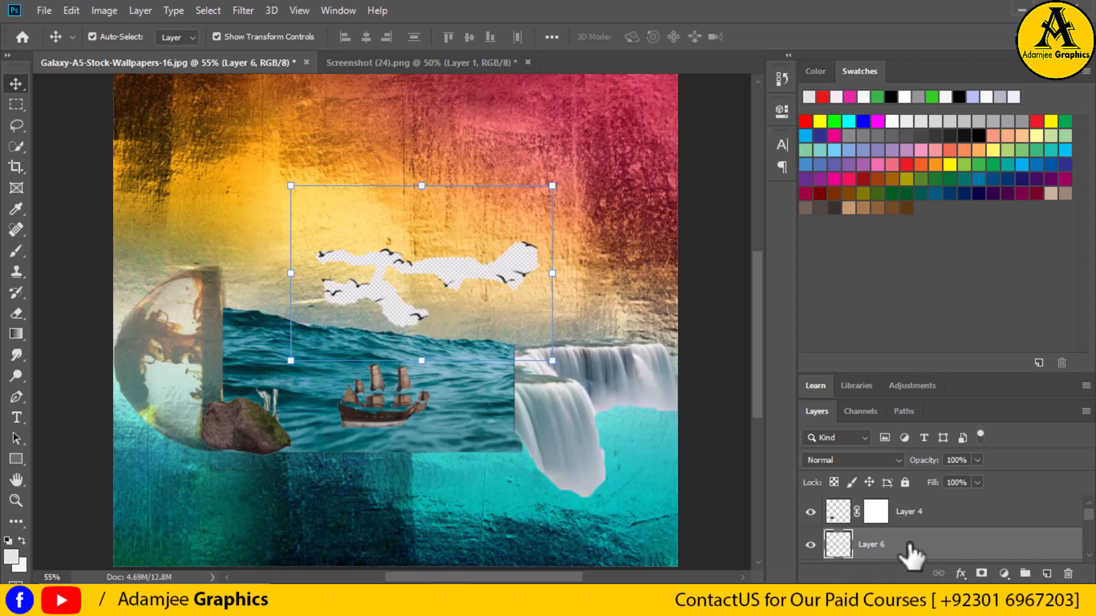
Step: Add a layer mask to the birds' layer, Layer 6, and set a soft Eraser to 32 px
{"action": "left_click", "coordinate": [981, 574]}
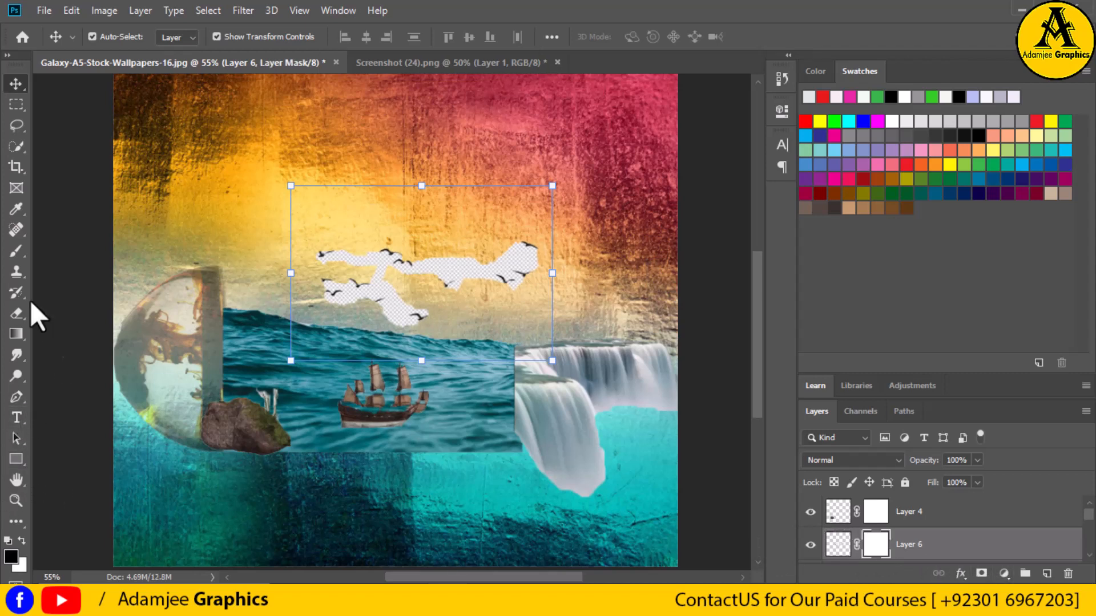
{"action": "left_click", "coordinate": [17, 313]}
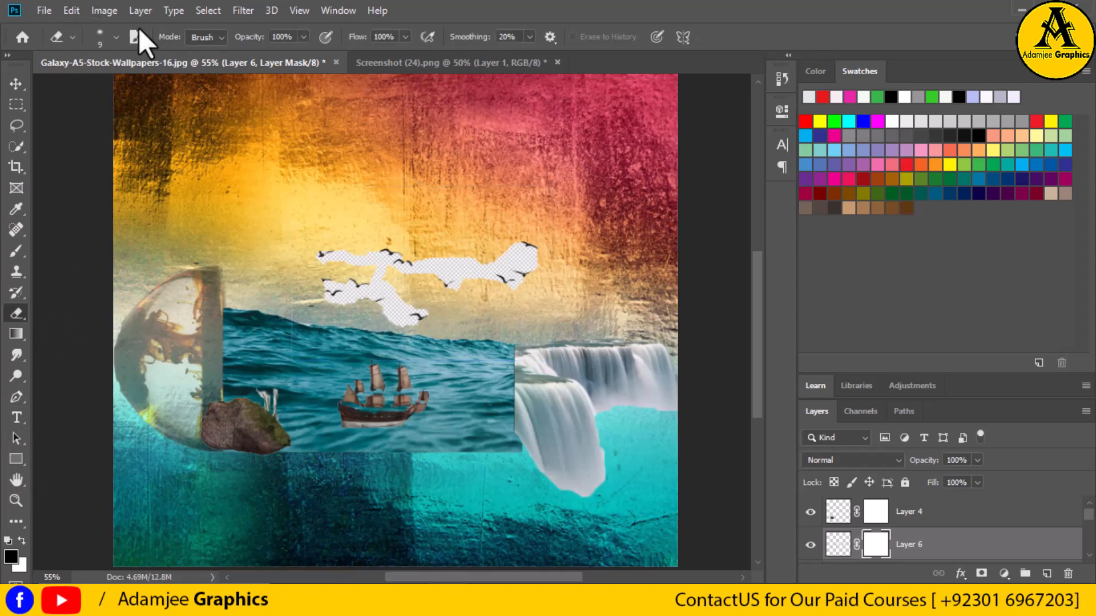
{"action": "left_click", "coordinate": [115, 36]}
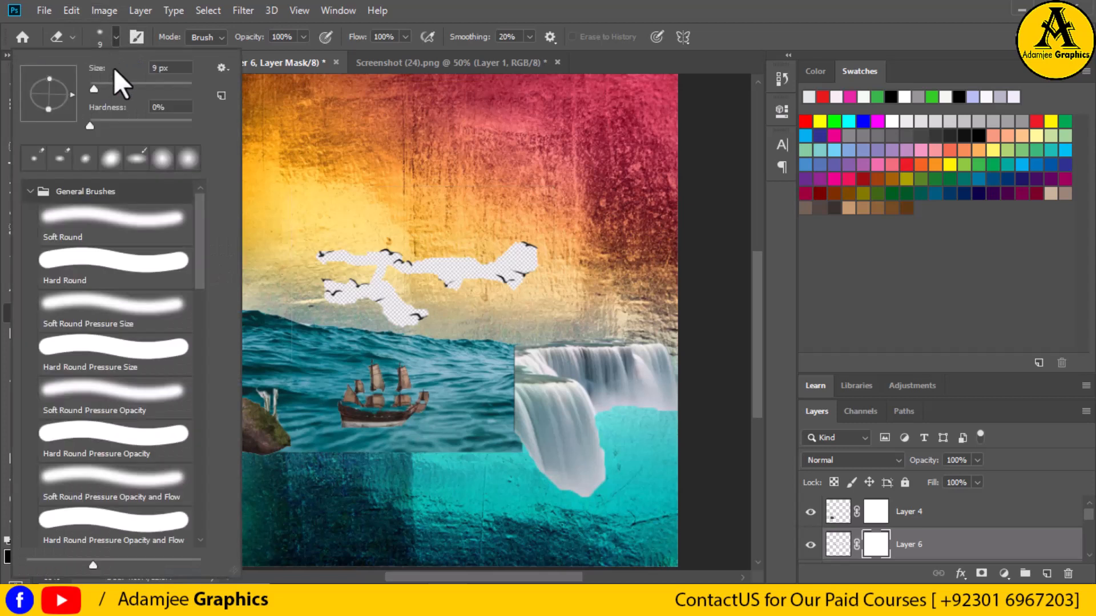
{"action": "left_click", "coordinate": [105, 83]}
{"action": "left_click", "coordinate": [432, 256]}
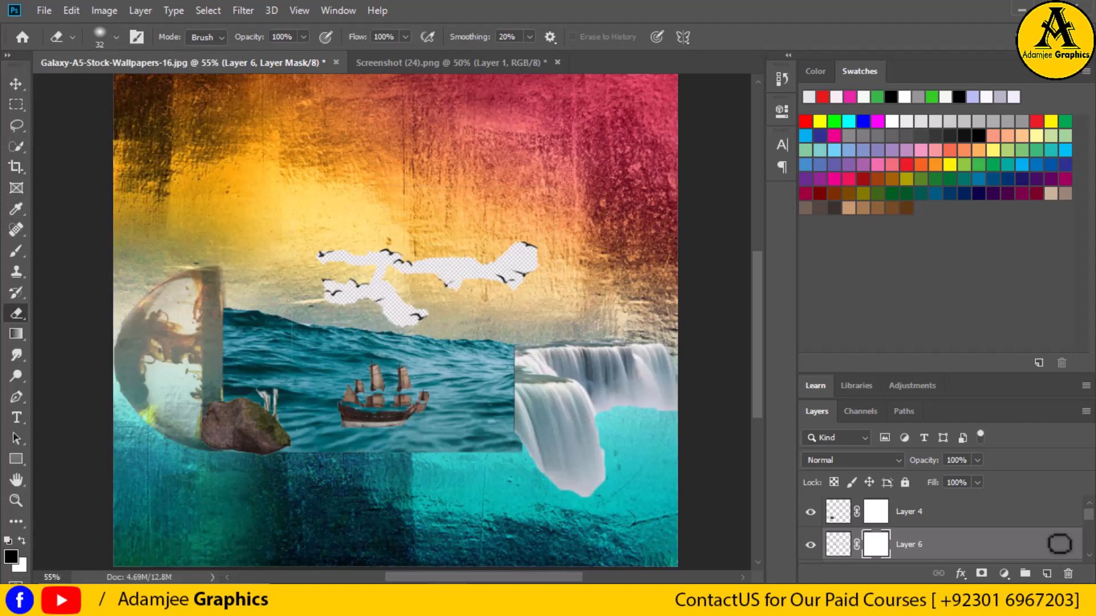
Step: Erase the larger checkerboard patches between the birds directly on Layer 6's image, leaving the birds intact
{"action": "left_click", "coordinate": [972, 543]}
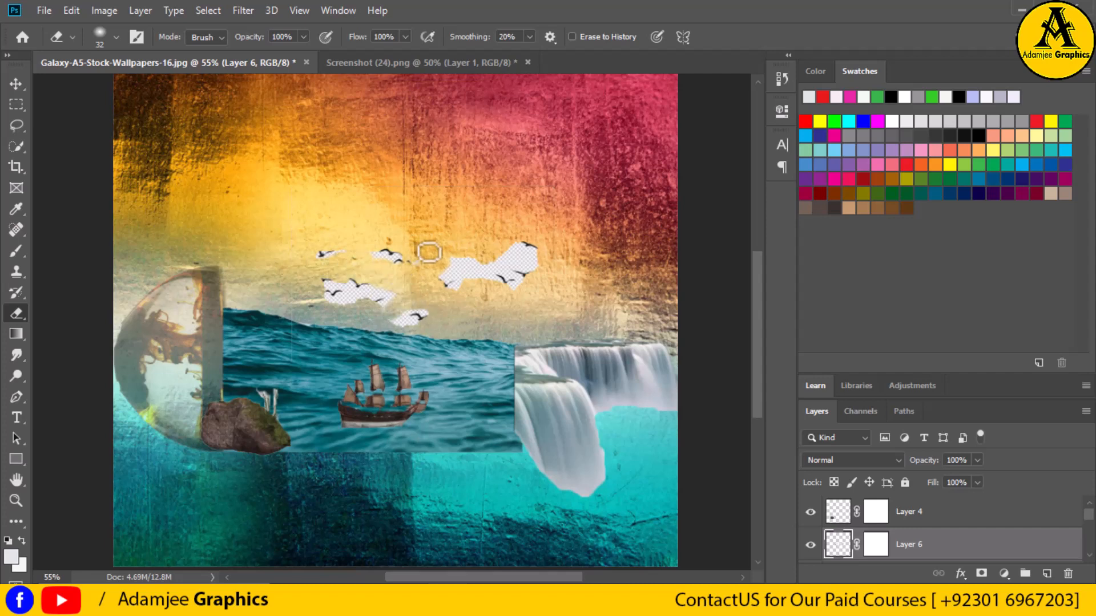
{"action": "mouse_move", "coordinate": [471, 269]}
{"action": "left_mouse_down"}
{"action": "mouse_move", "coordinate": [458, 292]}
{"action": "mouse_move", "coordinate": [465, 263]}
{"action": "mouse_move", "coordinate": [439, 269]}
{"action": "mouse_move", "coordinate": [482, 255]}
{"action": "mouse_move", "coordinate": [554, 257]}
{"action": "mouse_move", "coordinate": [492, 259]}
{"action": "left_mouse_up"}
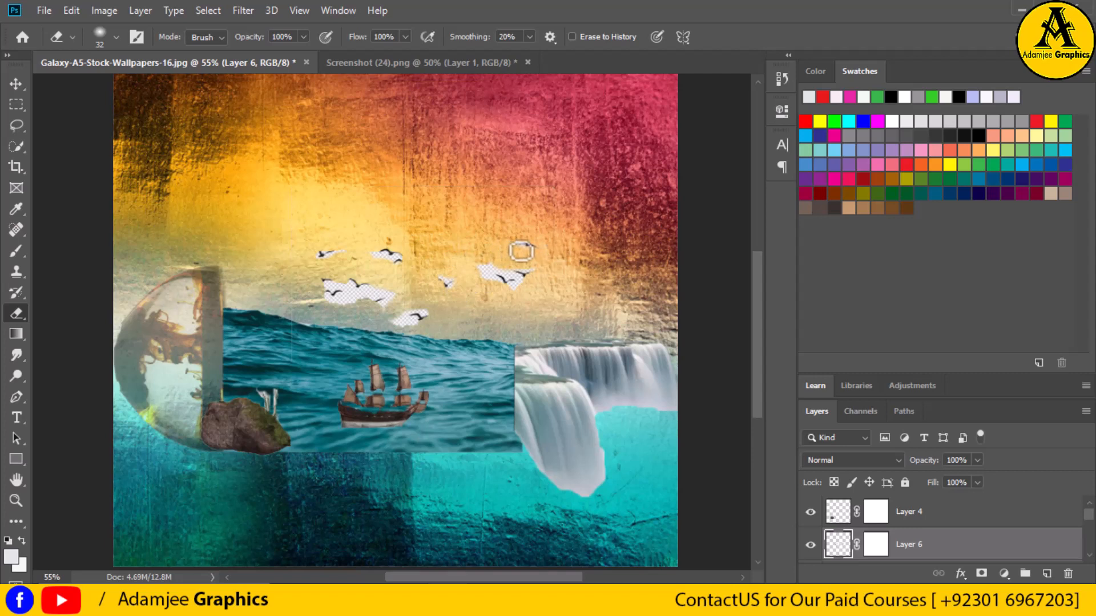
{"action": "mouse_move", "coordinate": [512, 248]}
{"action": "left_mouse_down"}
{"action": "mouse_move", "coordinate": [491, 277]}
{"action": "mouse_move", "coordinate": [482, 265]}
{"action": "mouse_move", "coordinate": [479, 274]}
{"action": "mouse_move", "coordinate": [498, 303]}
{"action": "mouse_move", "coordinate": [519, 285]}
{"action": "left_mouse_up"}
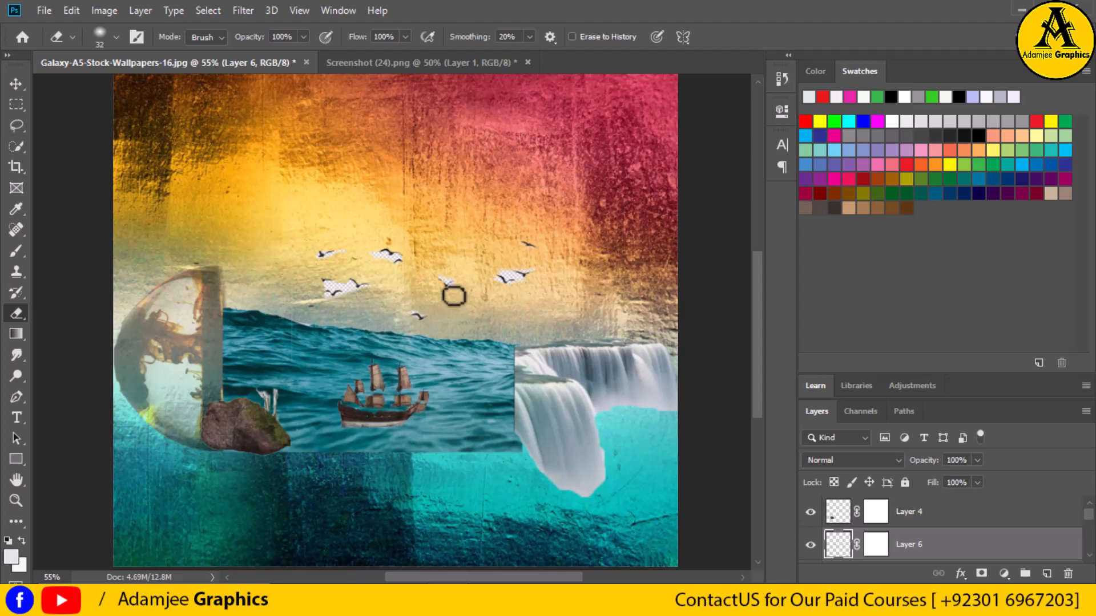
Step: Reduce the Eraser to 15 px and erase the checkerboard around the uppermost bird above the sea on Layer 6
{"action": "left_click", "coordinate": [114, 37]}
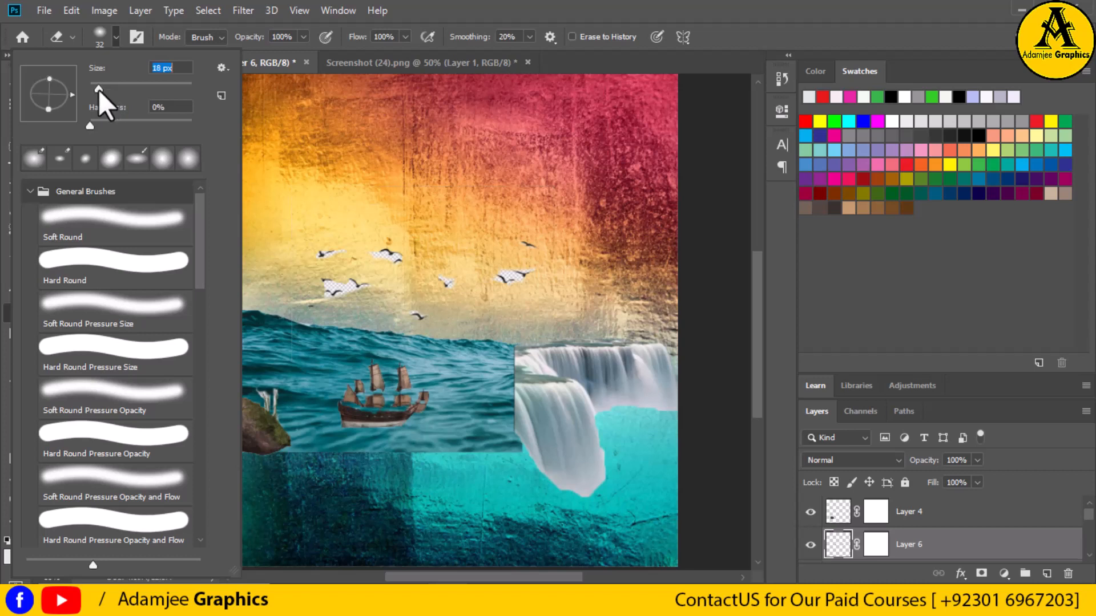
{"action": "left_click_drag", "start_coordinate": [98, 90], "coordinate": [97, 91]}
{"action": "key", "text": "Return"}
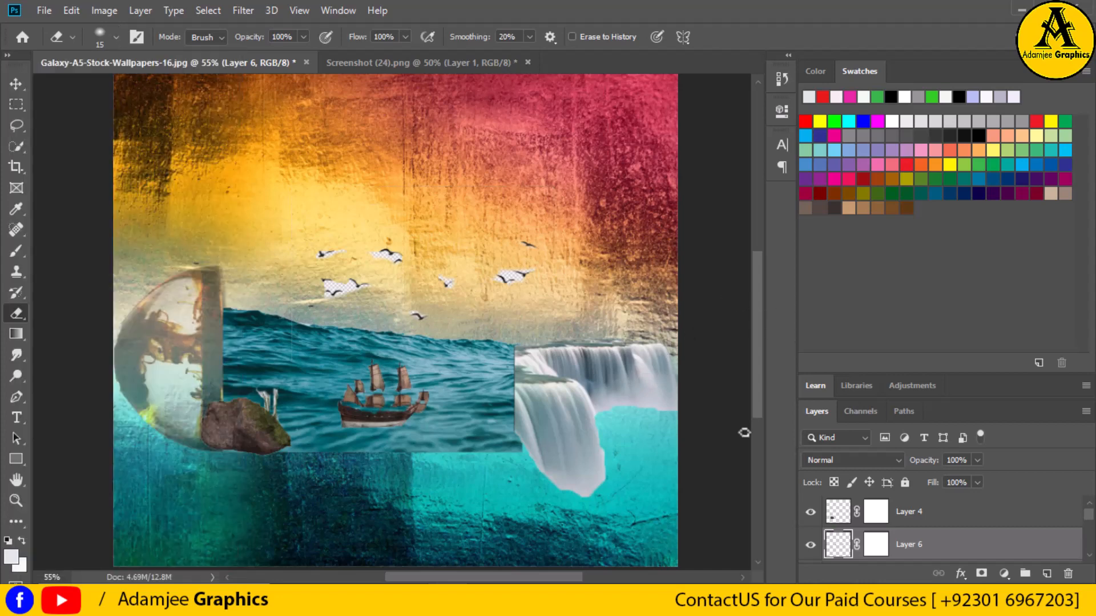
{"action": "key", "text": "ctrl+plus"}
{"action": "key", "text": "ctrl+plus"}
{"action": "key", "text": "ctrl+plus"}
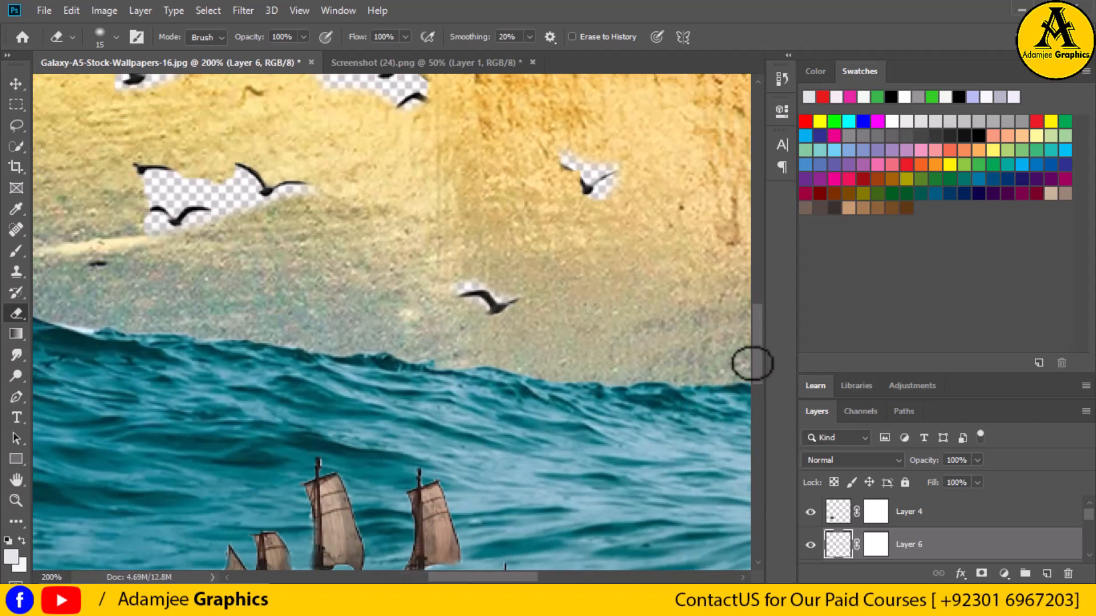
{"action": "left_click_drag", "start_coordinate": [755, 367], "coordinate": [758, 341]}
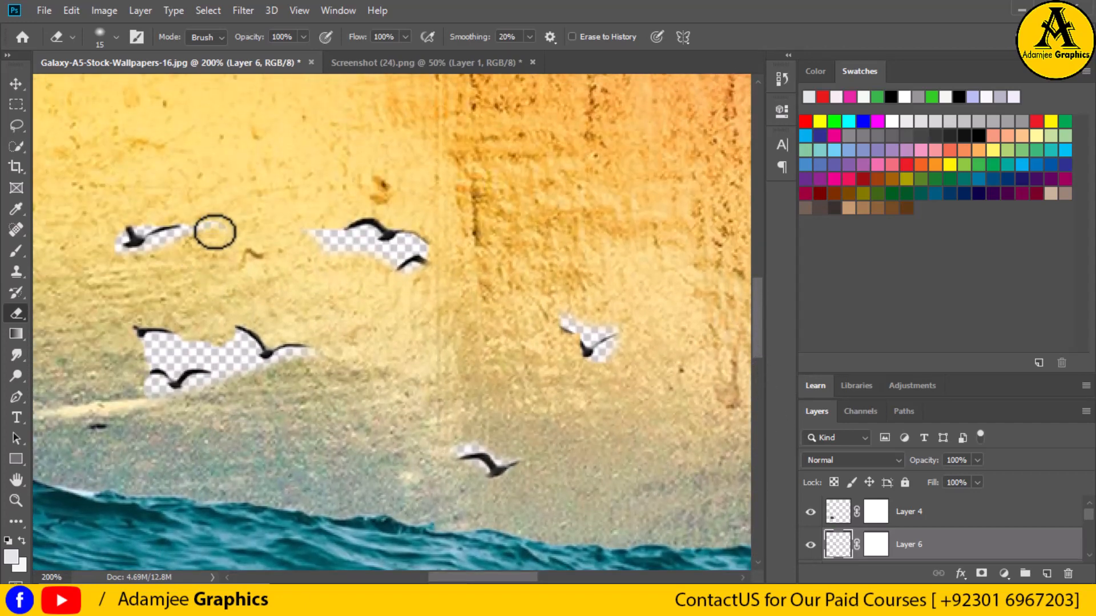
{"action": "mouse_move", "coordinate": [177, 246]}
{"action": "left_mouse_down"}
{"action": "mouse_move", "coordinate": [152, 245]}
{"action": "mouse_move", "coordinate": [233, 219]}
{"action": "mouse_move", "coordinate": [367, 240]}
{"action": "mouse_move", "coordinate": [318, 249]}
{"action": "mouse_move", "coordinate": [379, 240]}
{"action": "mouse_move", "coordinate": [418, 262]}
{"action": "mouse_move", "coordinate": [444, 258]}
{"action": "left_mouse_up"}
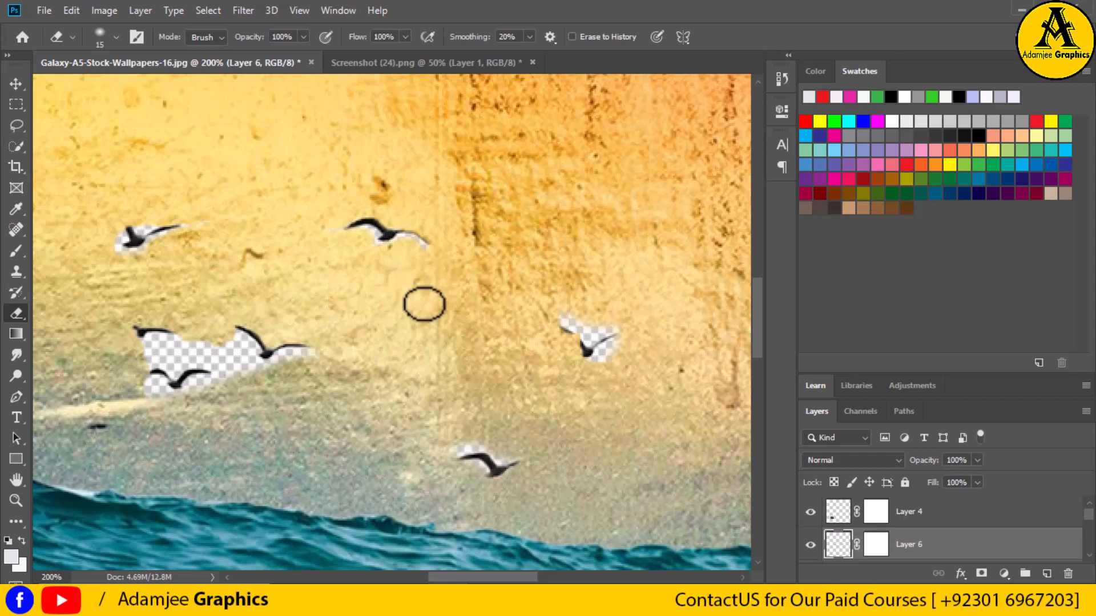
Step: Erase the checkerboard remnants around the lone birds and the left-hand bird cluster above the sea, keeping their wings intact
{"action": "mouse_move", "coordinate": [593, 300]}
{"action": "left_mouse_down"}
{"action": "mouse_move", "coordinate": [575, 322]}
{"action": "mouse_move", "coordinate": [621, 321]}
{"action": "mouse_move", "coordinate": [658, 360]}
{"action": "mouse_move", "coordinate": [620, 353]}
{"action": "left_mouse_up"}
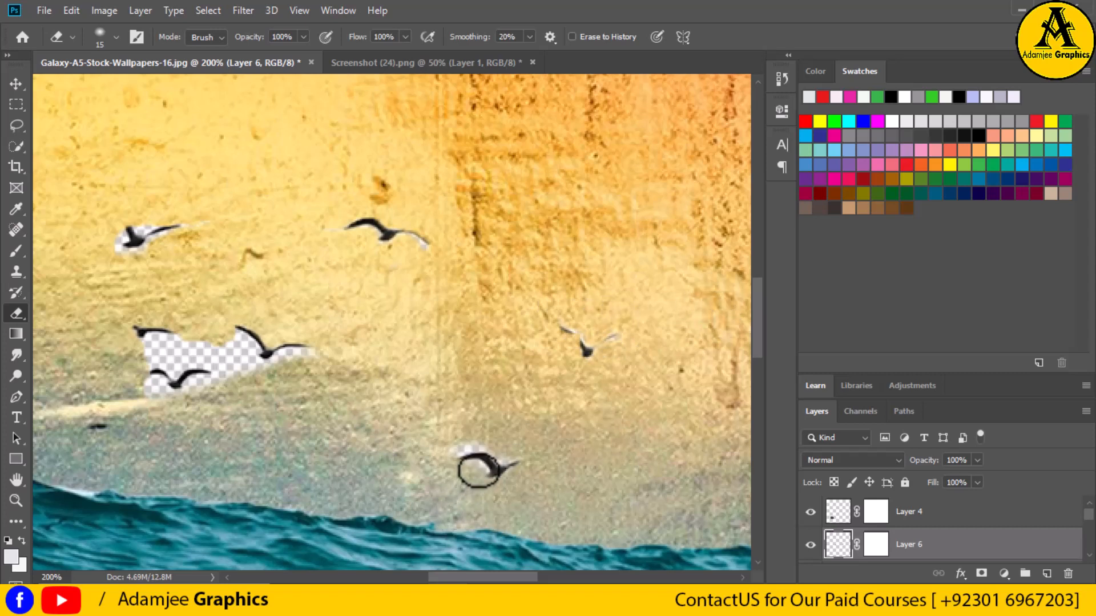
{"action": "mouse_move", "coordinate": [457, 448]}
{"action": "left_mouse_down"}
{"action": "mouse_move", "coordinate": [510, 442]}
{"action": "mouse_move", "coordinate": [505, 458]}
{"action": "mouse_move", "coordinate": [482, 440]}
{"action": "mouse_move", "coordinate": [530, 439]}
{"action": "mouse_move", "coordinate": [505, 461]}
{"action": "left_mouse_up"}
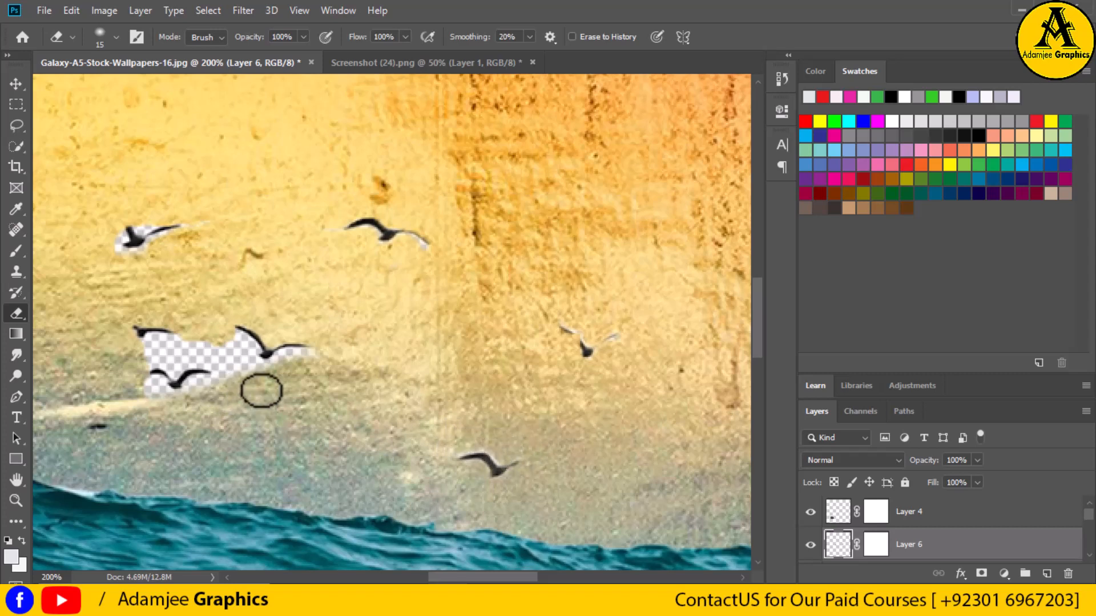
{"action": "mouse_move", "coordinate": [164, 345]}
{"action": "left_mouse_down"}
{"action": "mouse_move", "coordinate": [243, 343]}
{"action": "mouse_move", "coordinate": [220, 389]}
{"action": "mouse_move", "coordinate": [238, 398]}
{"action": "mouse_move", "coordinate": [303, 360]}
{"action": "mouse_move", "coordinate": [256, 386]}
{"action": "mouse_move", "coordinate": [268, 374]}
{"action": "mouse_move", "coordinate": [208, 356]}
{"action": "mouse_move", "coordinate": [156, 359]}
{"action": "mouse_move", "coordinate": [219, 356]}
{"action": "mouse_move", "coordinate": [232, 391]}
{"action": "mouse_move", "coordinate": [193, 391]}
{"action": "mouse_move", "coordinate": [176, 415]}
{"action": "mouse_move", "coordinate": [146, 385]}
{"action": "mouse_move", "coordinate": [170, 397]}
{"action": "mouse_move", "coordinate": [173, 365]}
{"action": "mouse_move", "coordinate": [211, 367]}
{"action": "mouse_move", "coordinate": [199, 387]}
{"action": "left_mouse_up"}
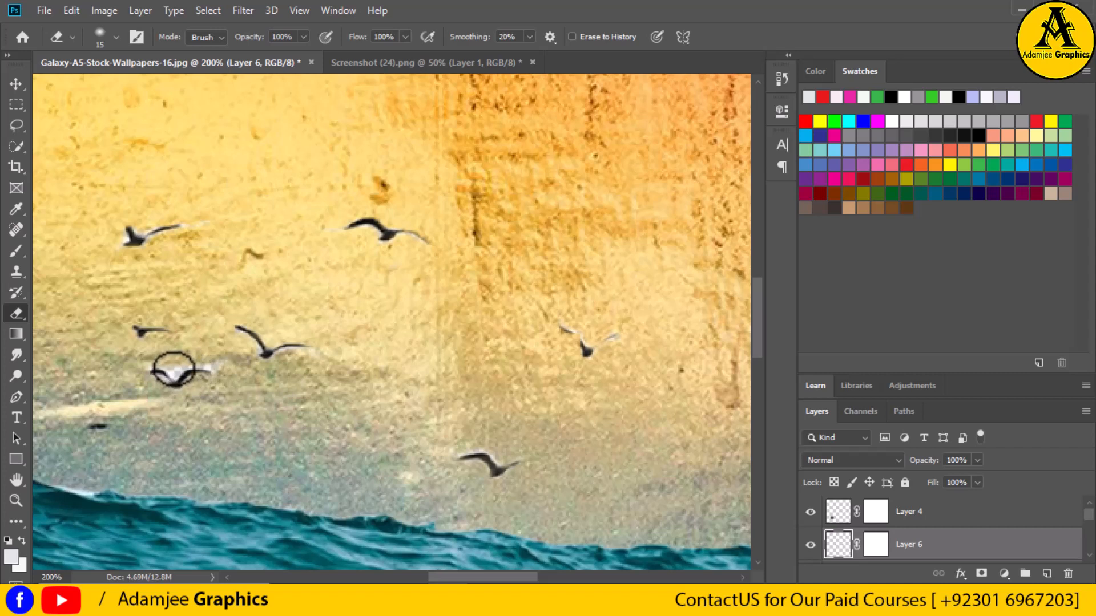
{"action": "left_click_drag", "start_coordinate": [175, 370], "coordinate": [218, 350]}
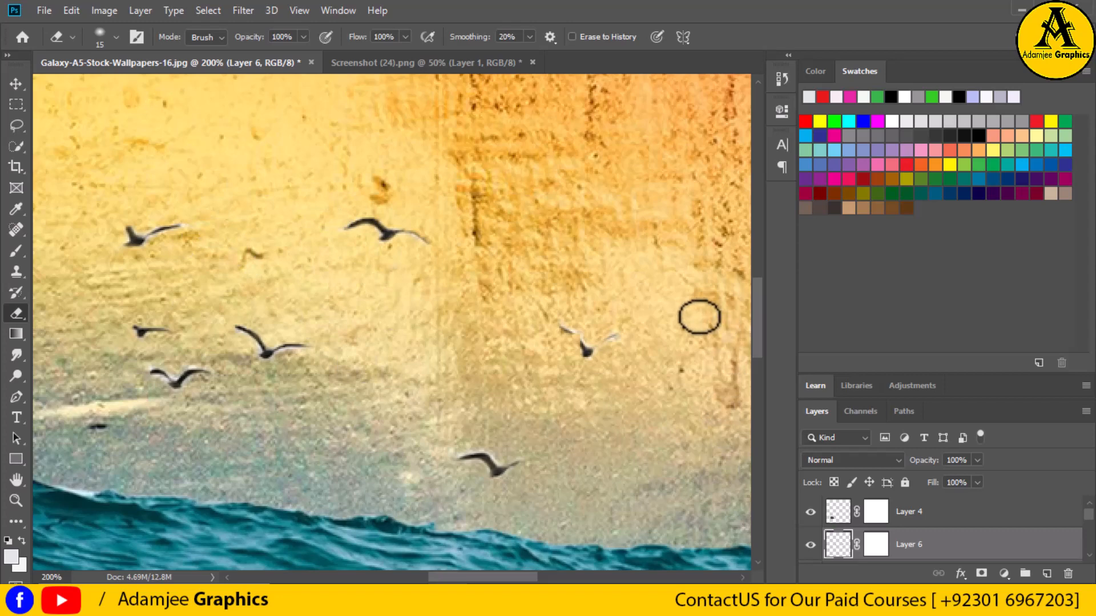
Step: Erase the last checkerboard patch around the pair of birds in the sky near the waterfall
{"action": "key", "text": "ctrl+minus"}
{"action": "key", "text": "ctrl+minus"}
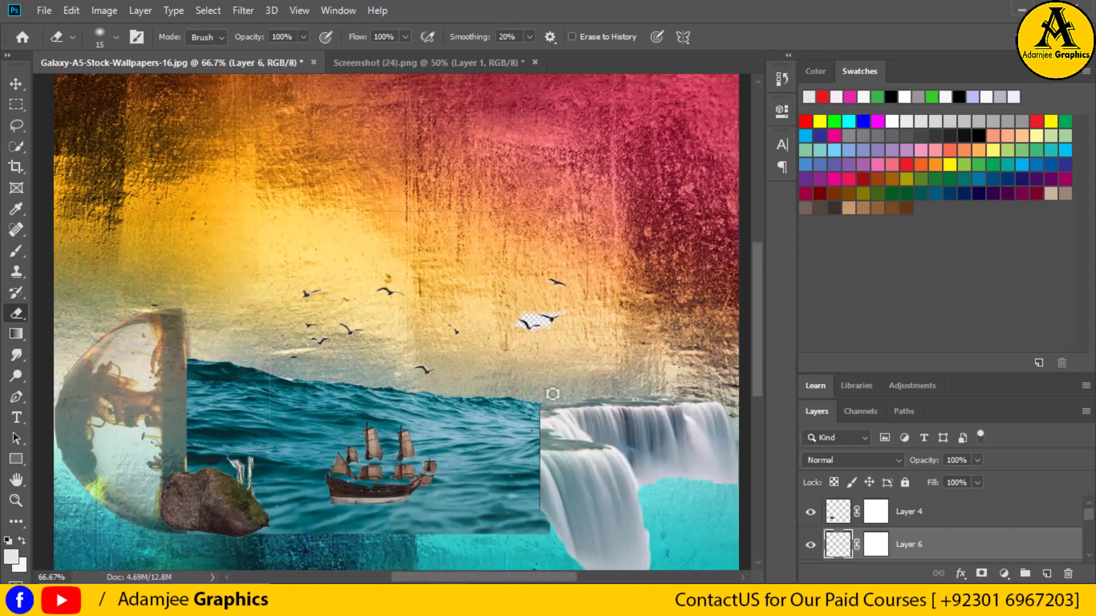
{"action": "scroll", "coordinate": [568, 359], "scroll_direction": "up", "scroll_amount": 5}
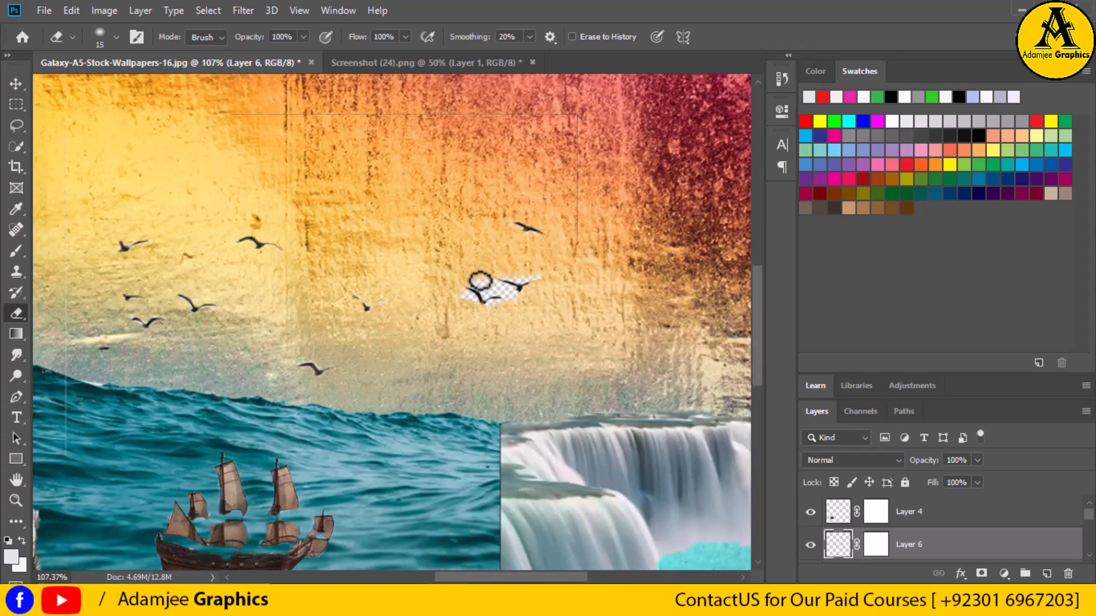
{"action": "scroll", "coordinate": [423, 194], "scroll_direction": "up", "scroll_amount": 1}
{"action": "scroll", "coordinate": [548, 384], "scroll_direction": "up", "scroll_amount": 2}
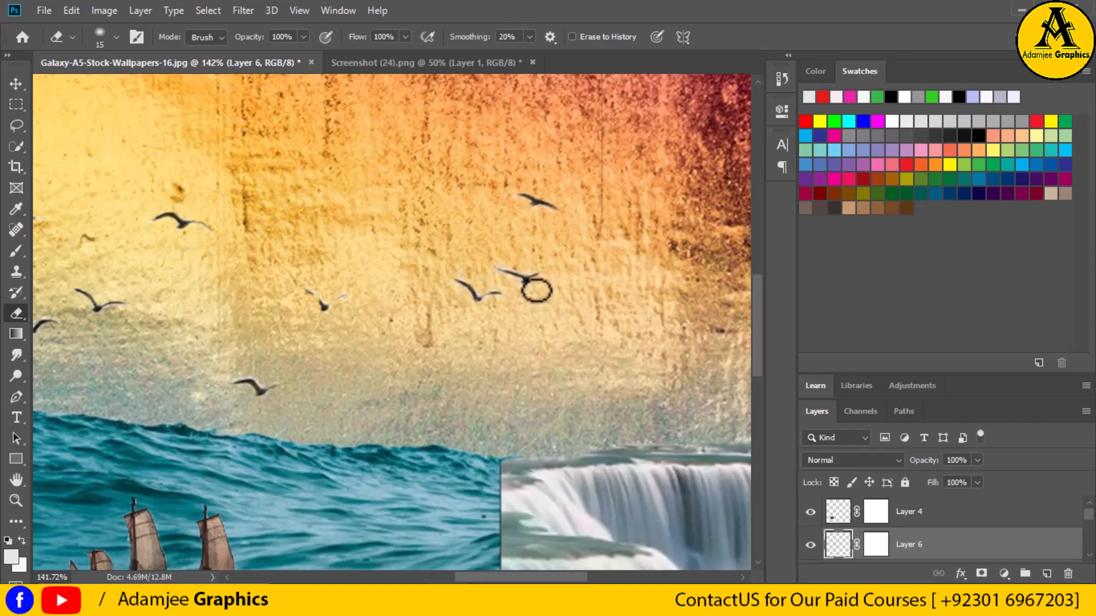
{"action": "scroll", "coordinate": [583, 397], "scroll_direction": "up", "scroll_amount": 1}
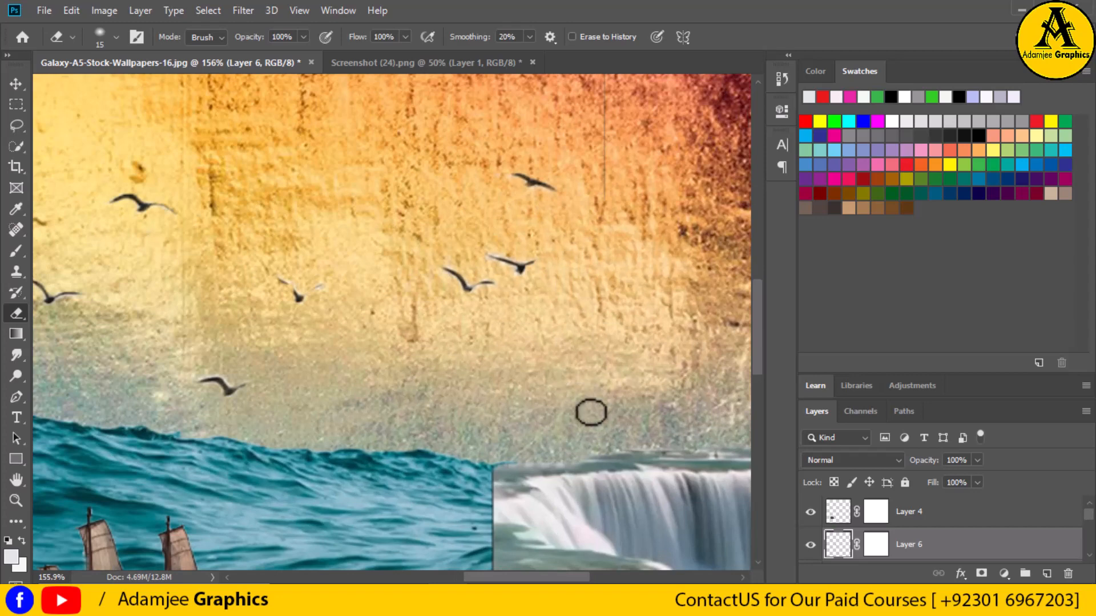
{"action": "scroll", "coordinate": [693, 359], "scroll_direction": "down", "scroll_amount": 7}
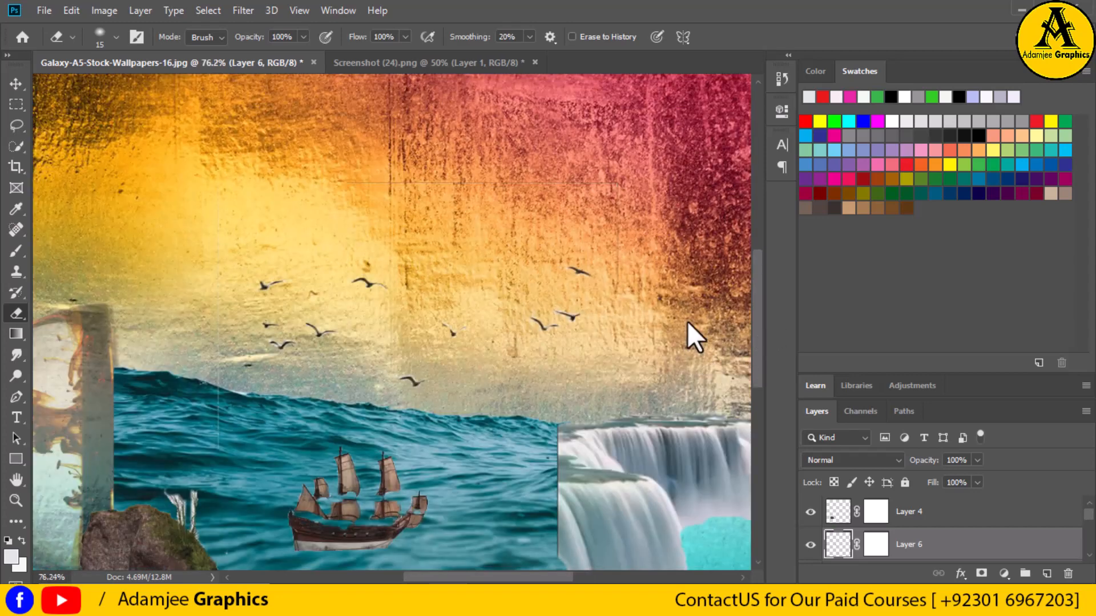
{"action": "scroll", "coordinate": [687, 321], "scroll_direction": "down", "scroll_amount": 4}
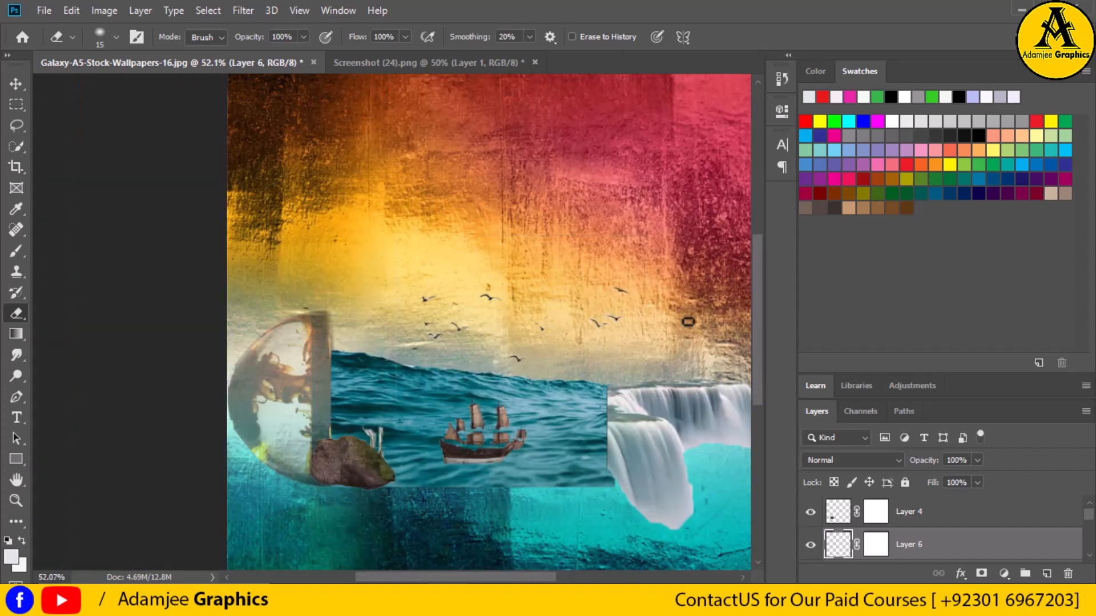